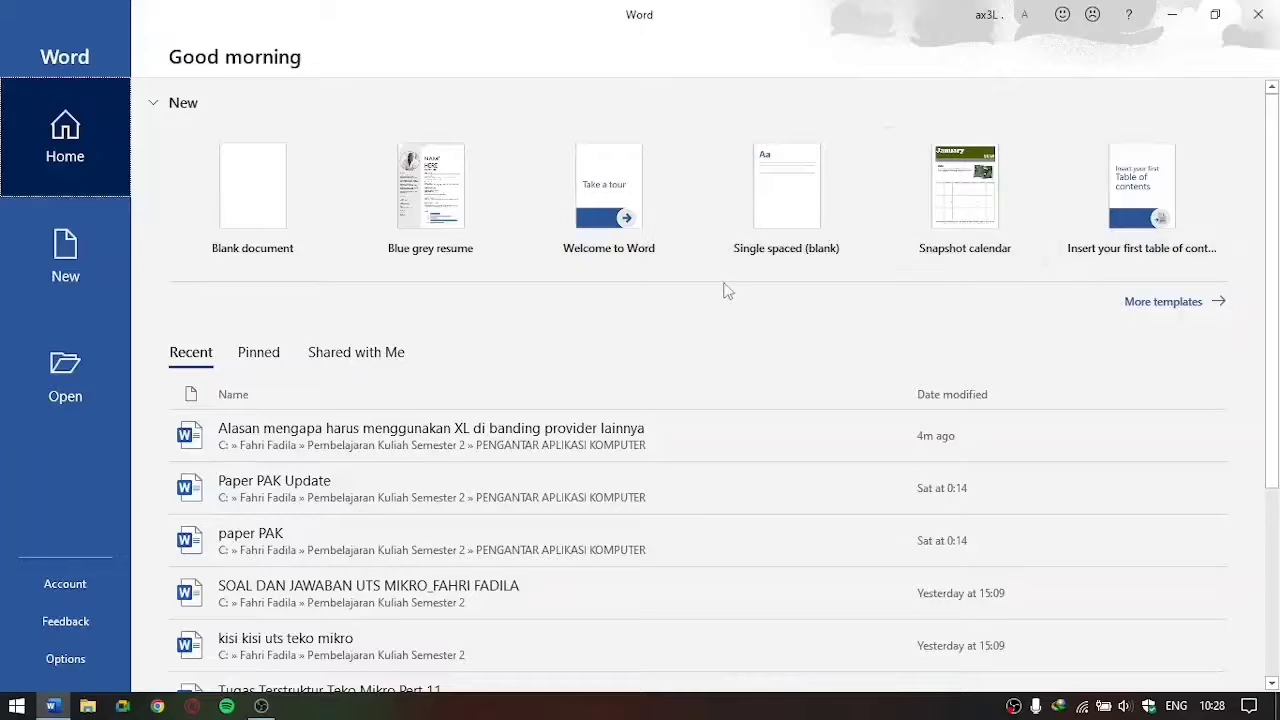
Step: Open the recent document "Alasan mengapa harus menggunakan XL di banding provider lainnya"
{"action": "scroll", "coordinate": [700, 300], "scroll_direction": "down", "scroll_amount": 3}
{"action": "scroll", "coordinate": [460, 350], "scroll_direction": "down", "scroll_amount": 2}
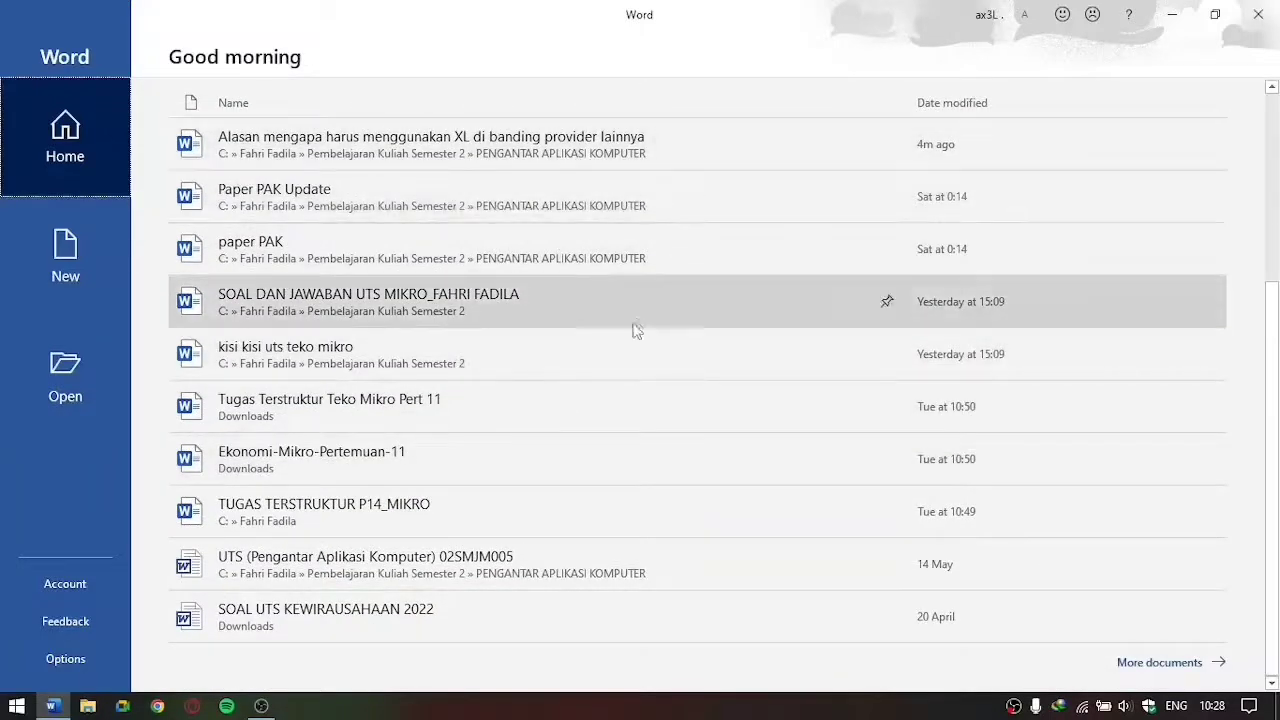
{"action": "scroll", "coordinate": [634, 329], "scroll_direction": "up", "scroll_amount": 3}
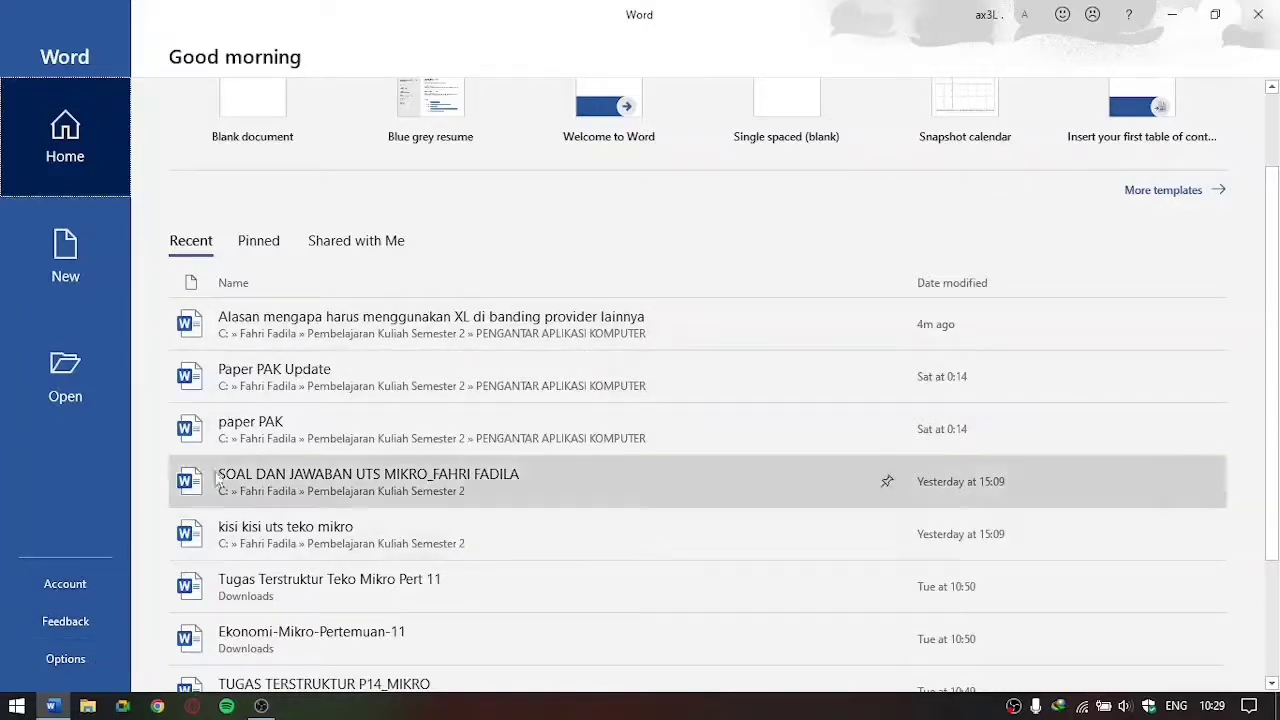
{"action": "scroll", "coordinate": [290, 434], "scroll_direction": "up", "scroll_amount": 2}
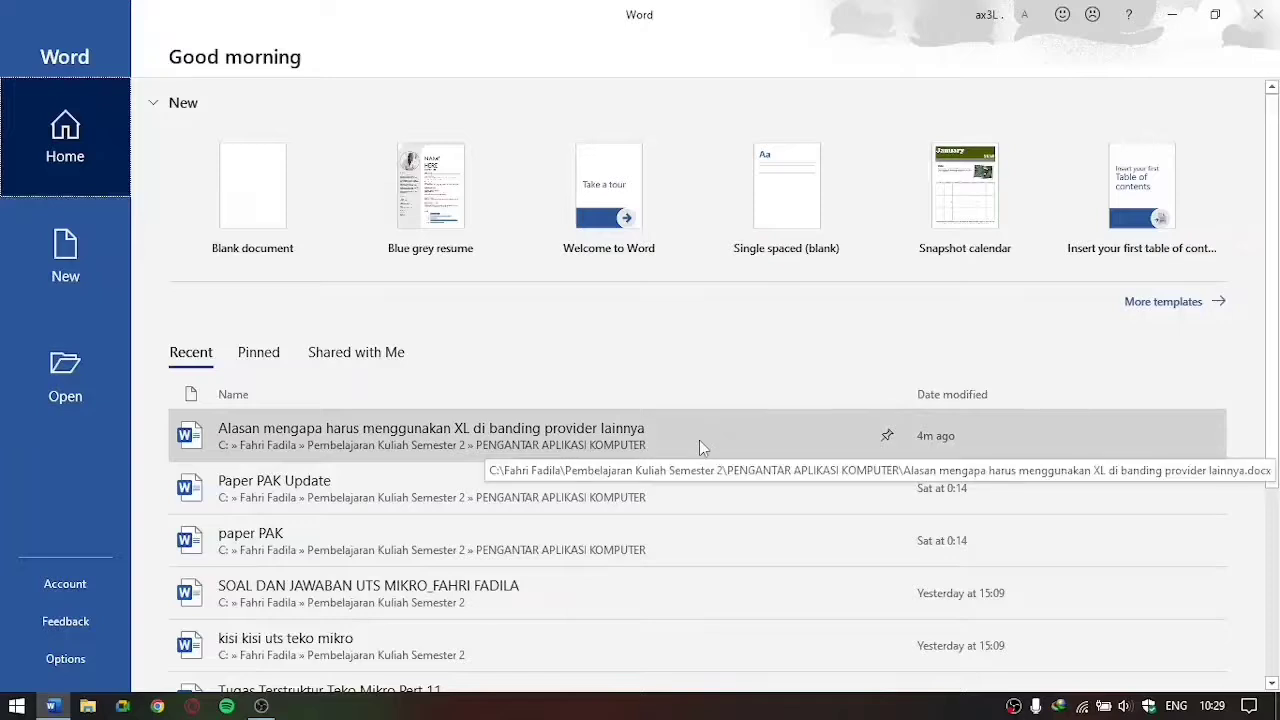
{"action": "left_click", "coordinate": [699, 440]}
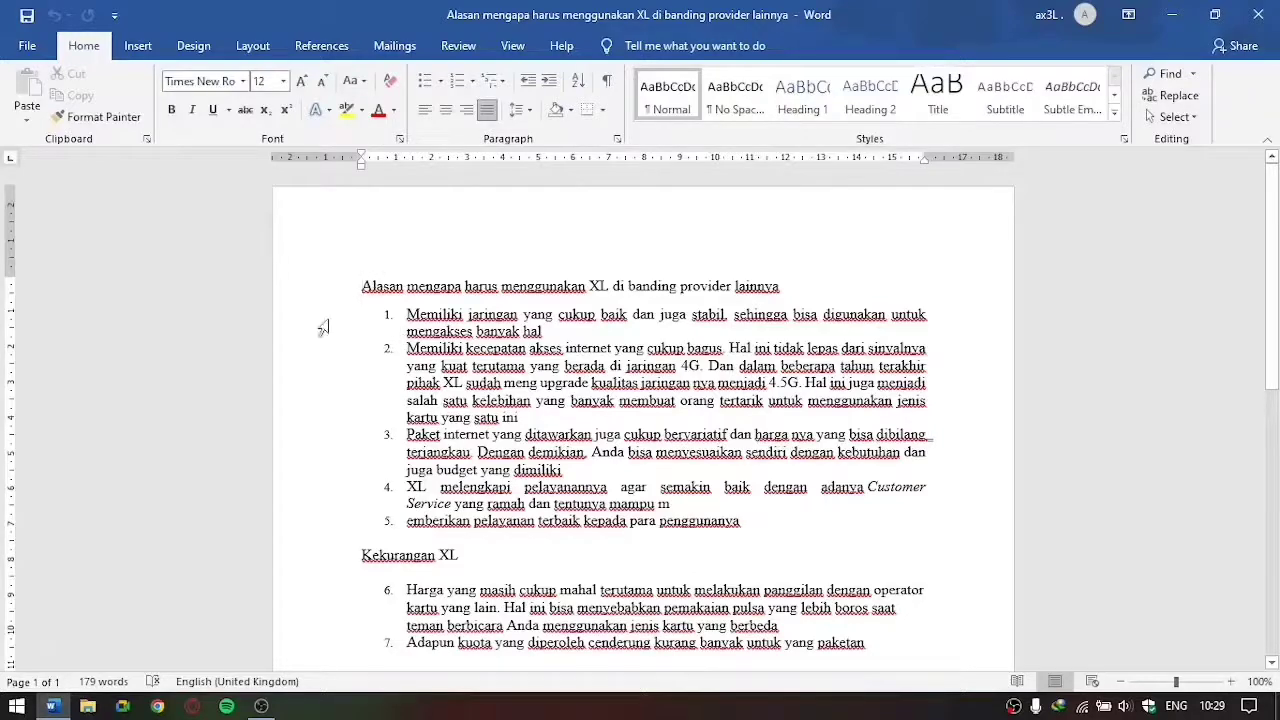
Step: Look through the available file, insert, design, layout, references, mailings, review, view and help commands
{"action": "left_click", "coordinate": [24, 52]}
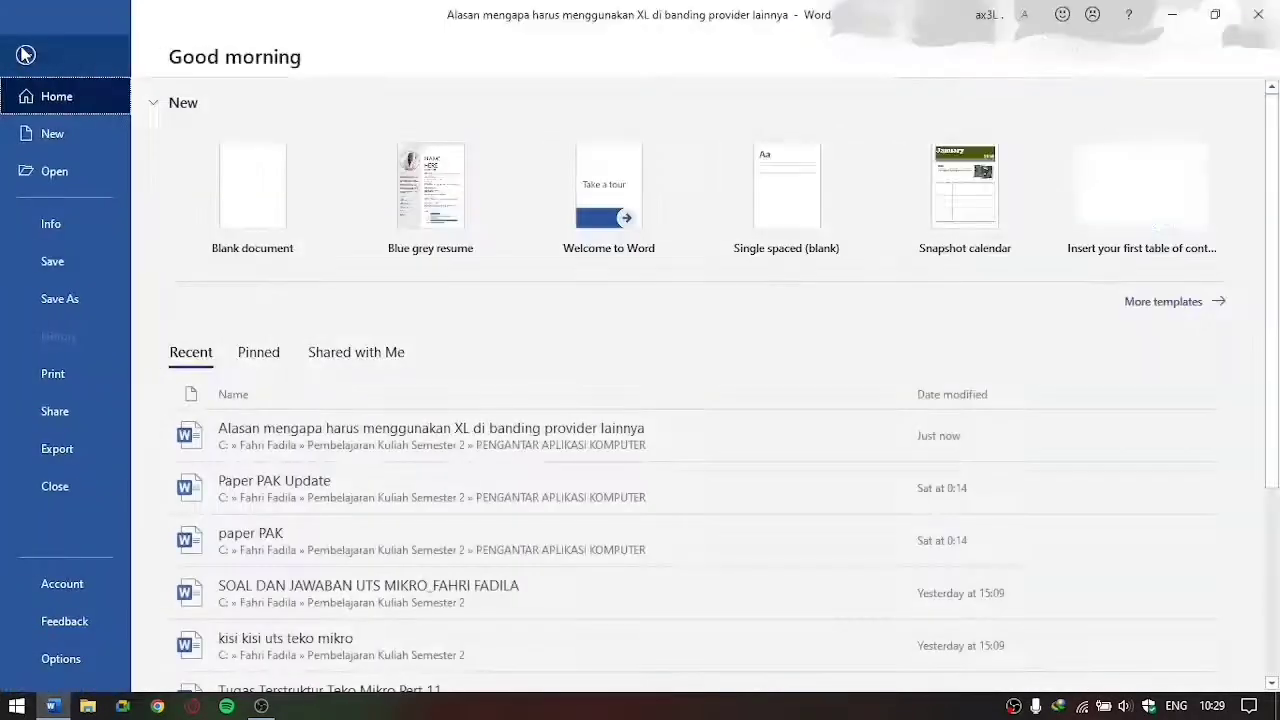
{"action": "left_click", "coordinate": [24, 44]}
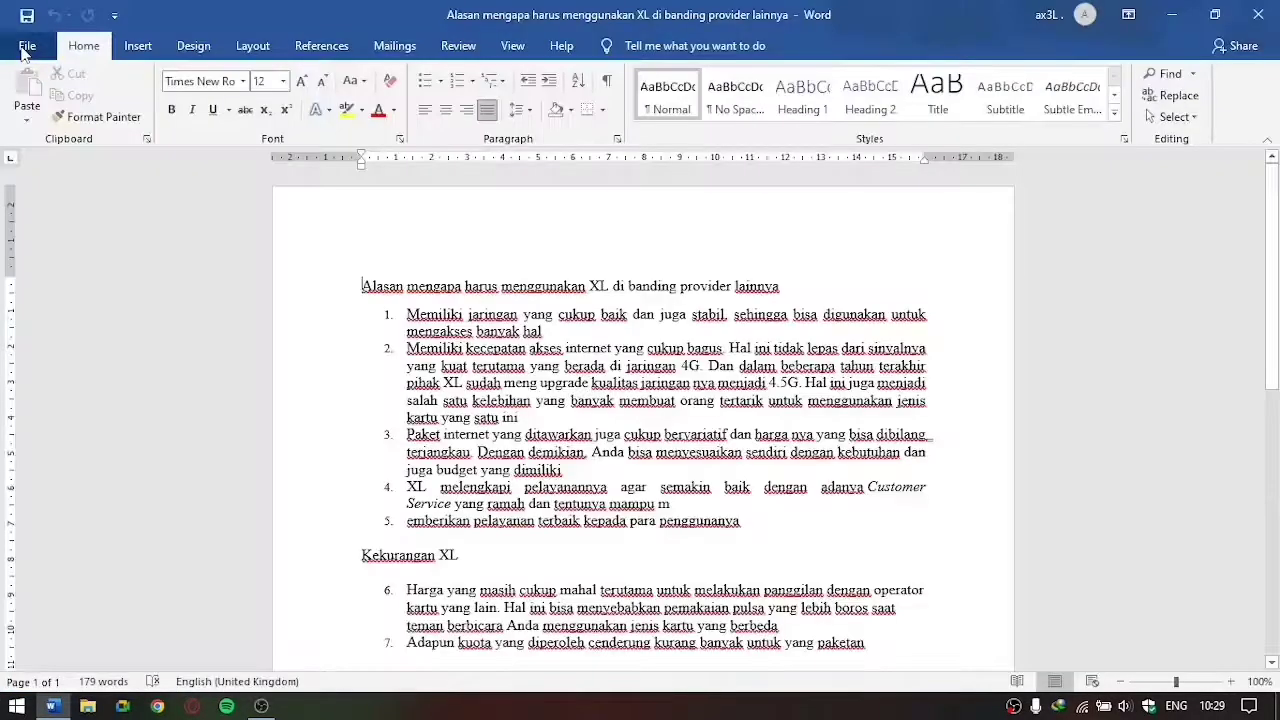
{"action": "left_click", "coordinate": [138, 48]}
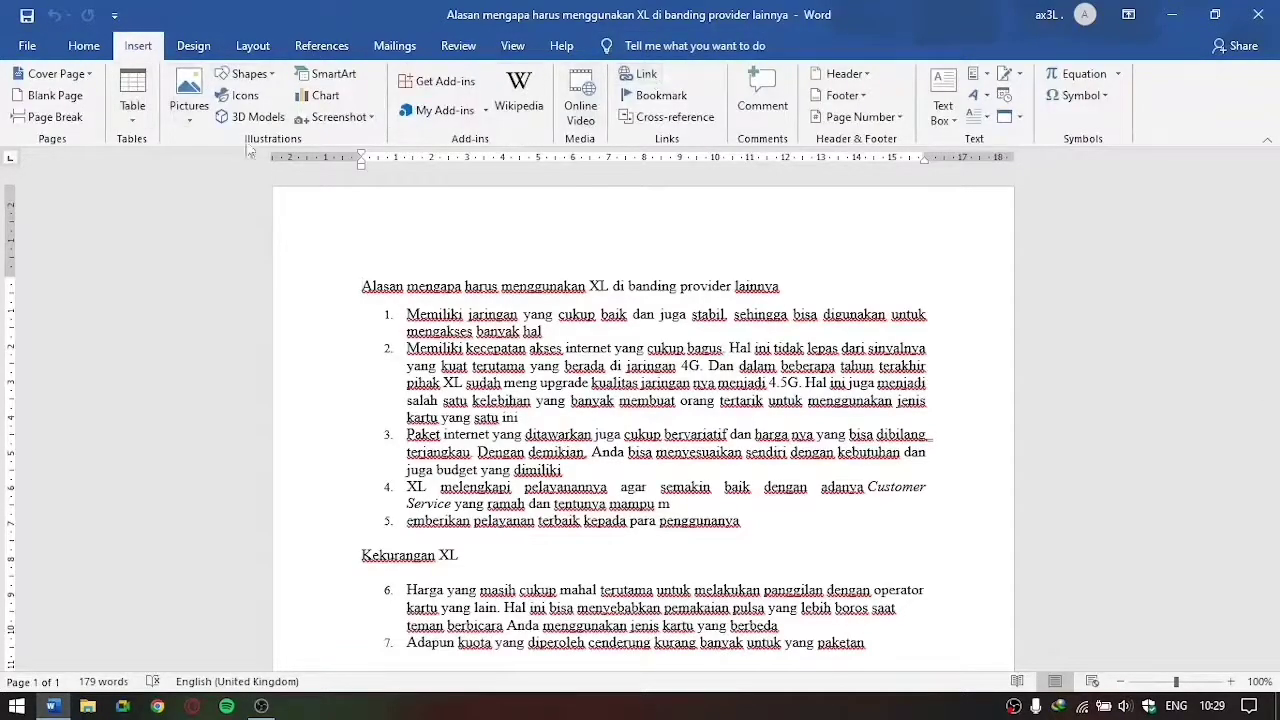
{"action": "left_click", "coordinate": [193, 46]}
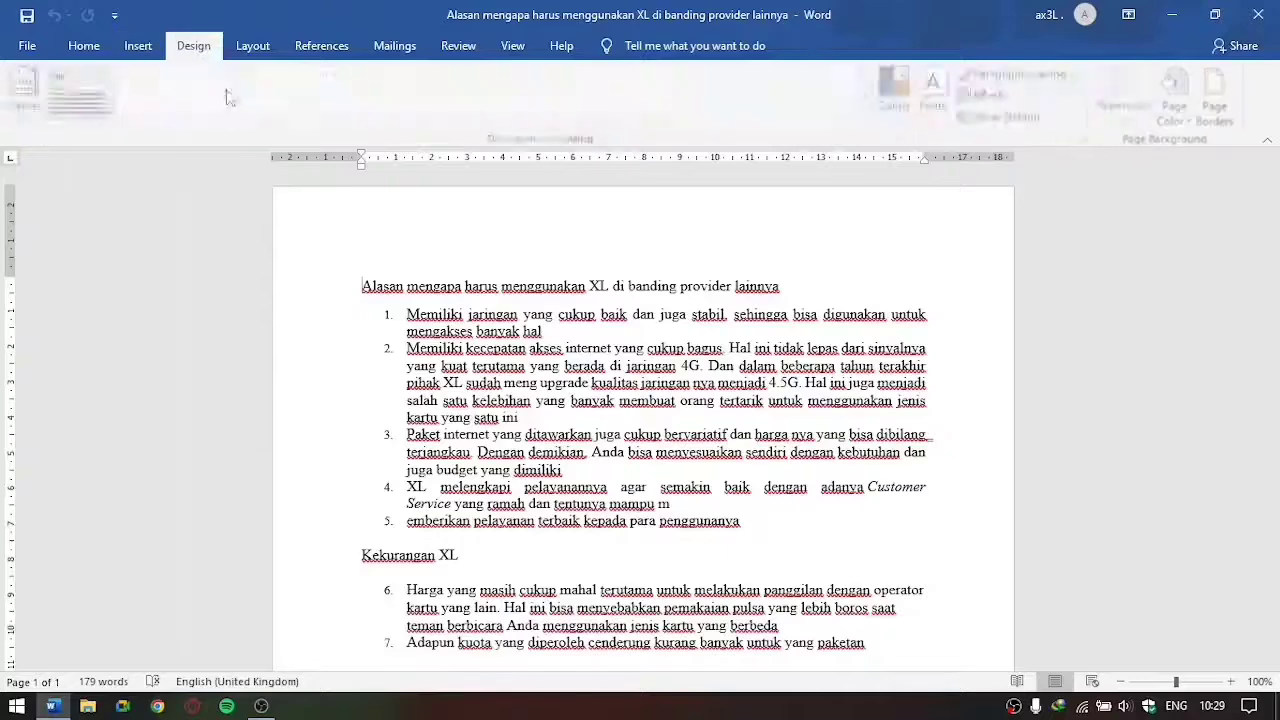
{"action": "left_click", "coordinate": [260, 50]}
{"action": "left_click", "coordinate": [318, 47]}
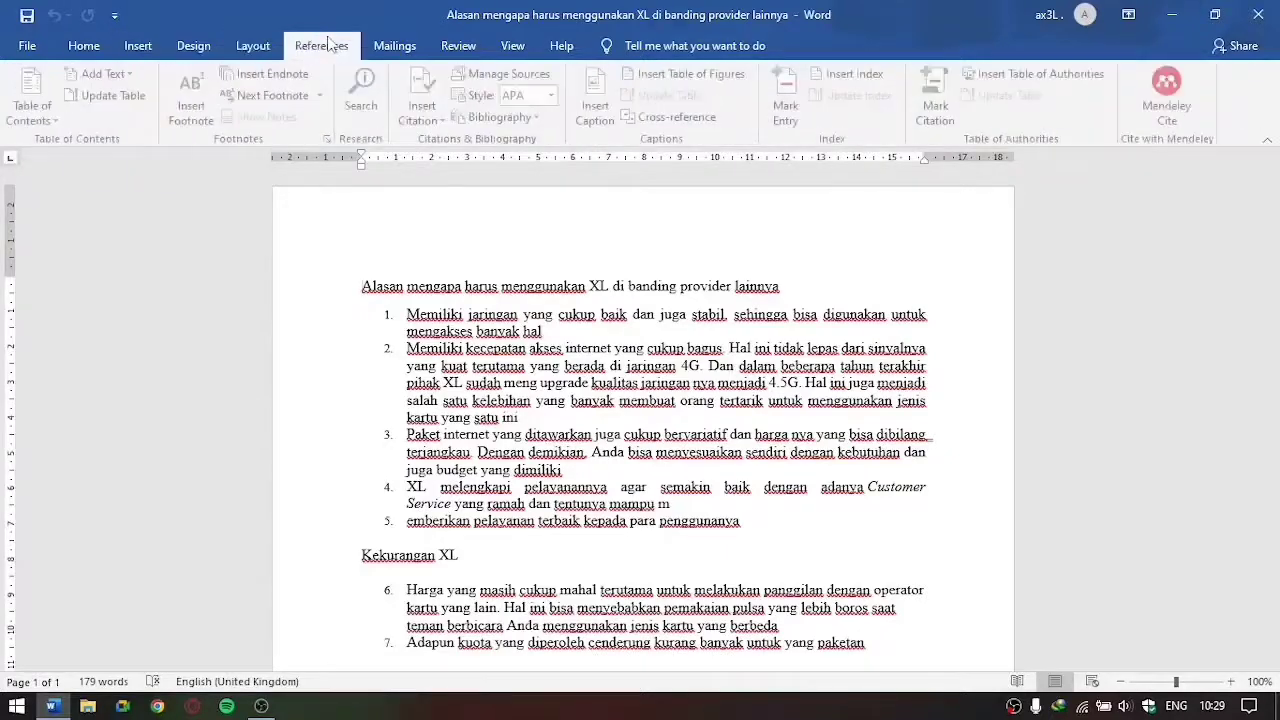
{"action": "left_click", "coordinate": [392, 47]}
{"action": "left_click", "coordinate": [460, 48]}
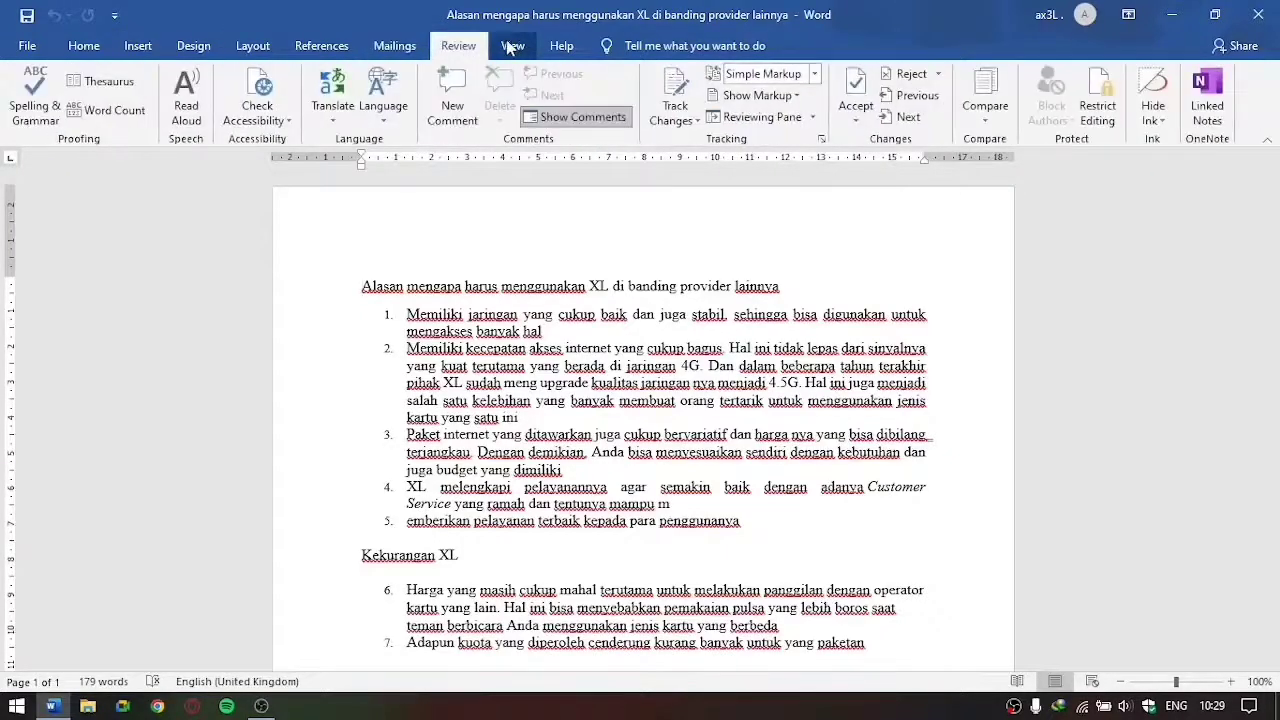
{"action": "left_click", "coordinate": [511, 46]}
{"action": "left_click", "coordinate": [561, 46]}
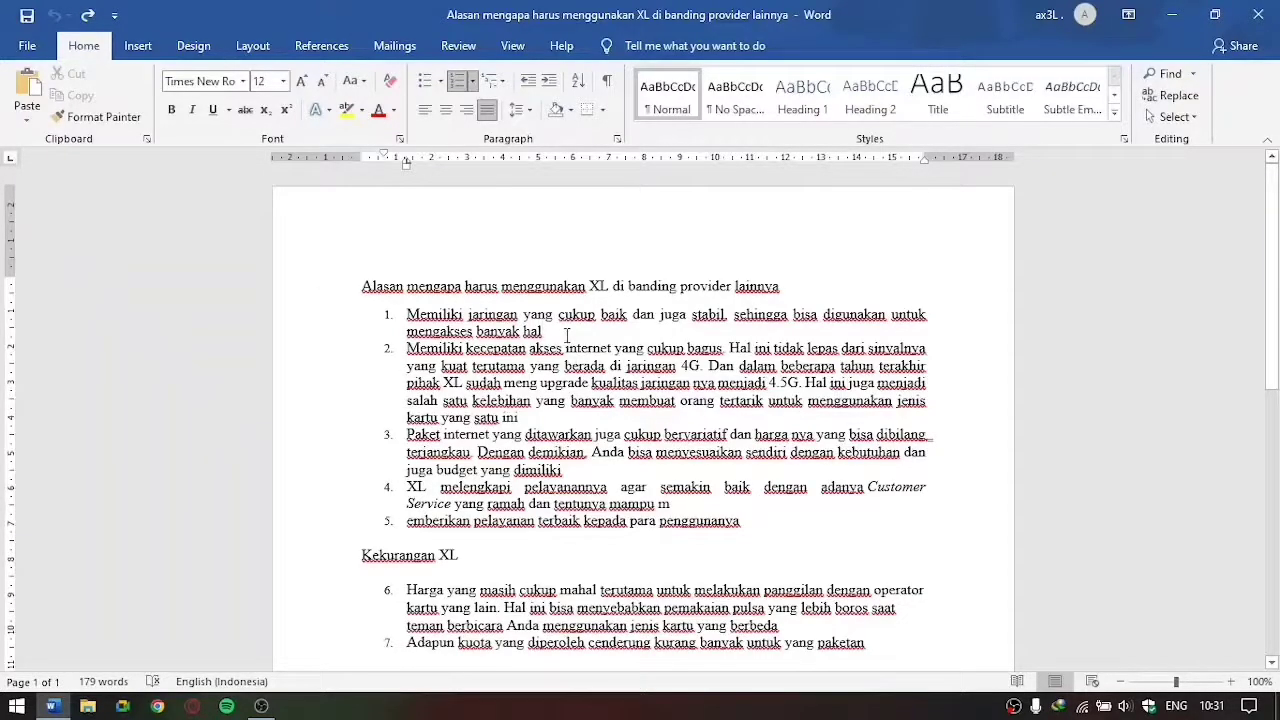
Step: Copy the document's title and first list item and paste them on a new line below that item
{"action": "left_click_drag", "start_coordinate": [543, 331], "coordinate": [362, 286]}
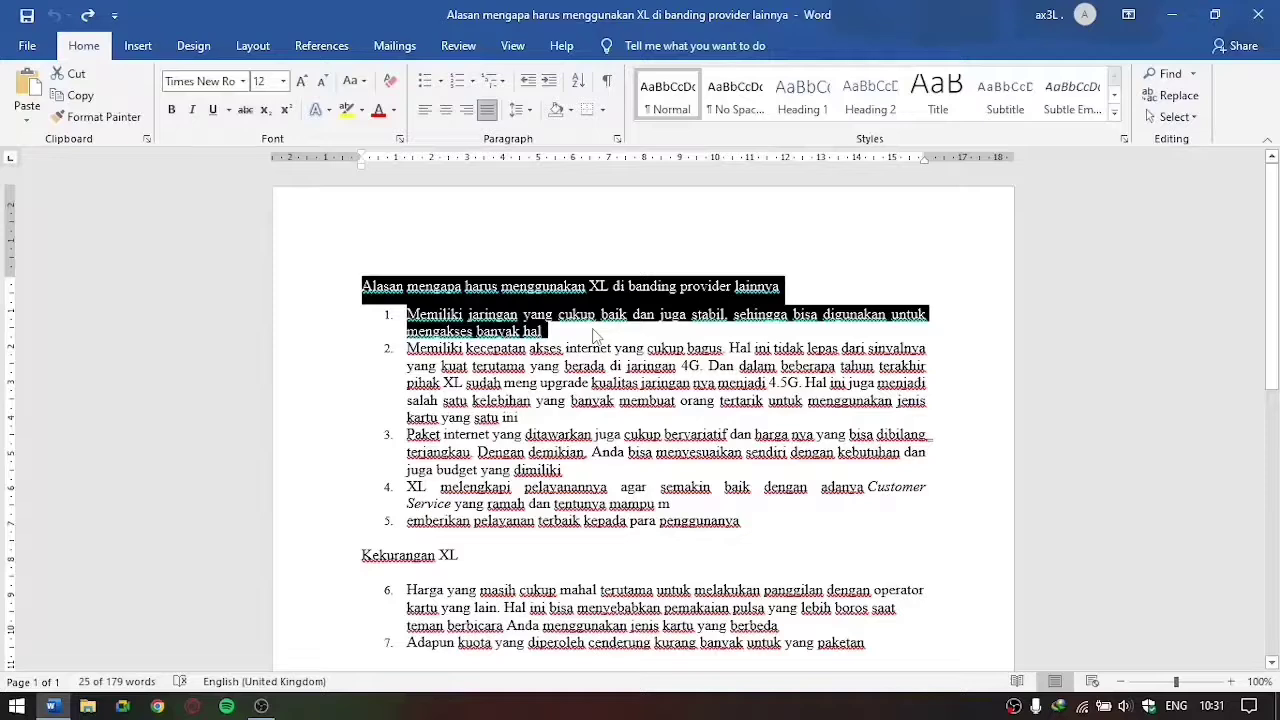
{"action": "key", "text": "ctrl+c"}
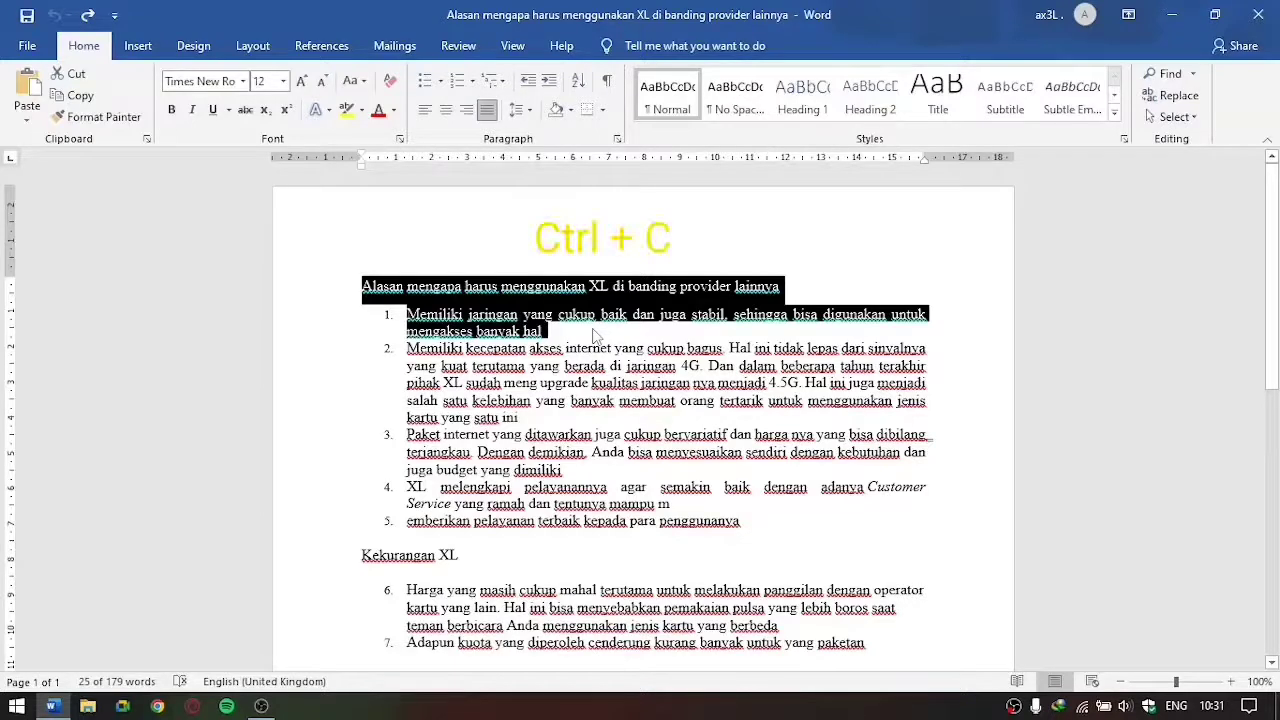
{"action": "left_click", "coordinate": [596, 337]}
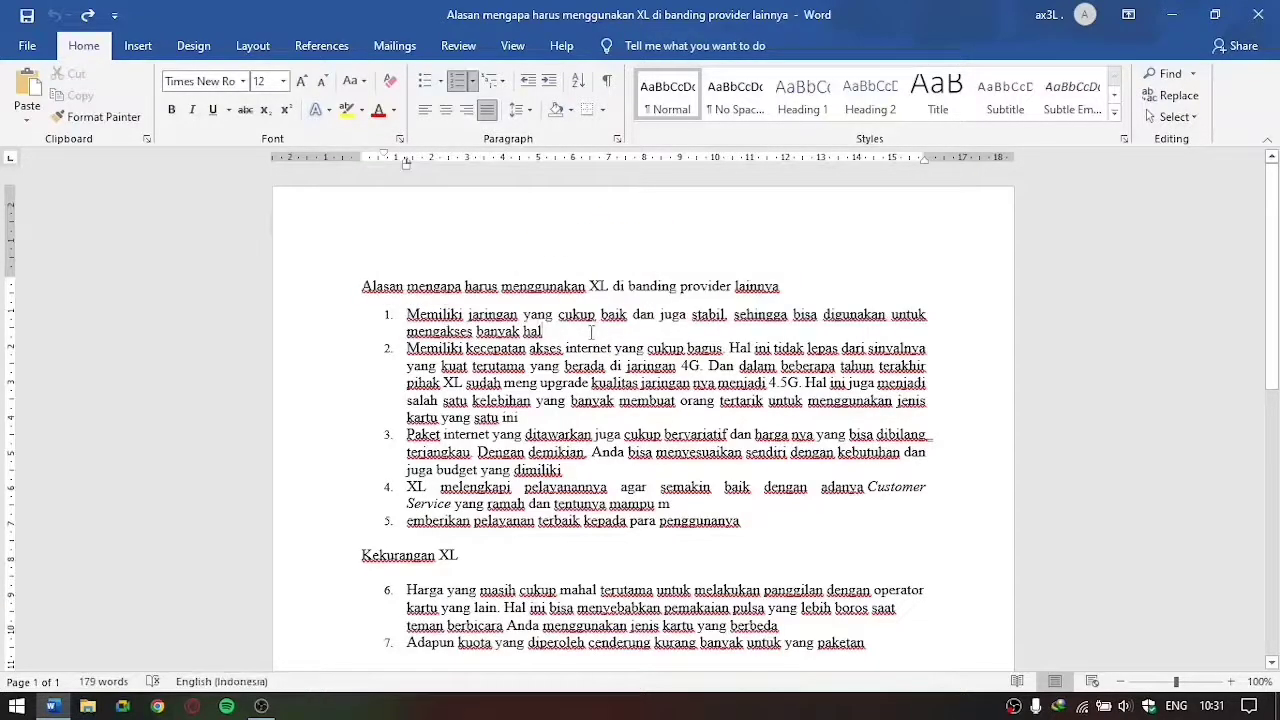
{"action": "key", "text": "Return"}
{"action": "key", "text": "ctrl+v"}
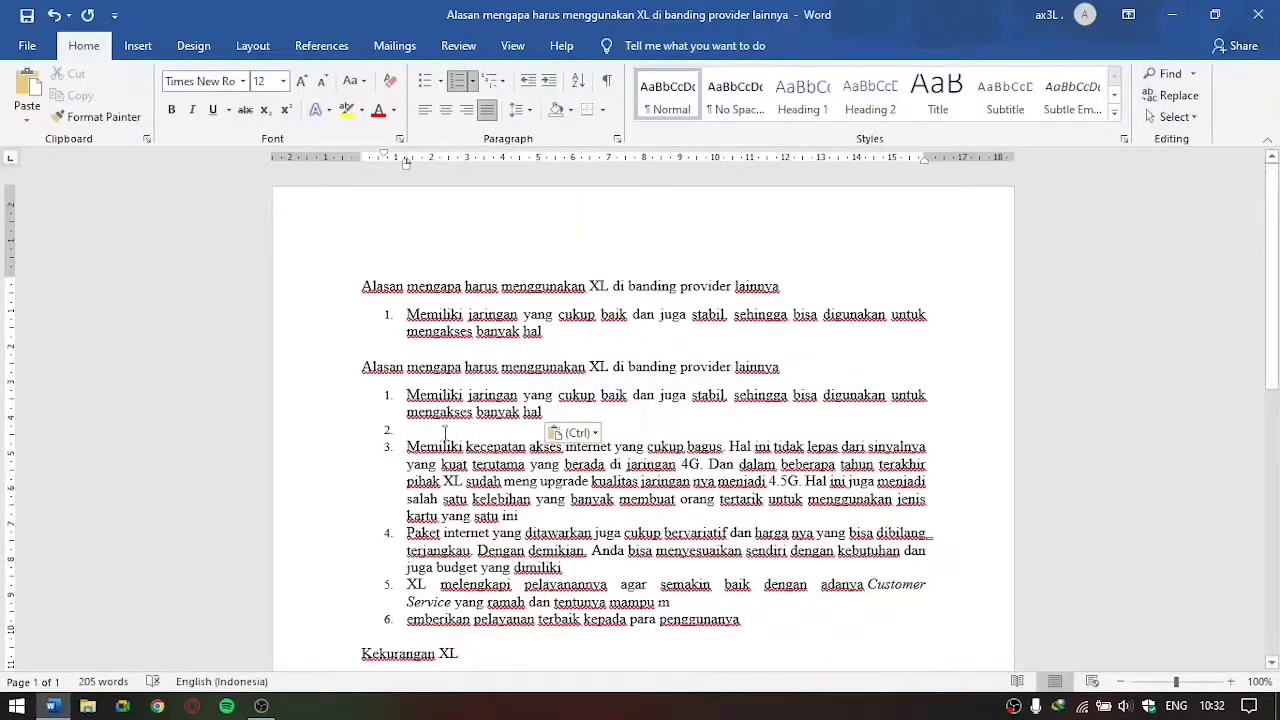
Step: Delete both copies of the title and first item, and remove the numbering from the empty line left behind
{"action": "left_click_drag", "start_coordinate": [558, 418], "coordinate": [353, 292]}
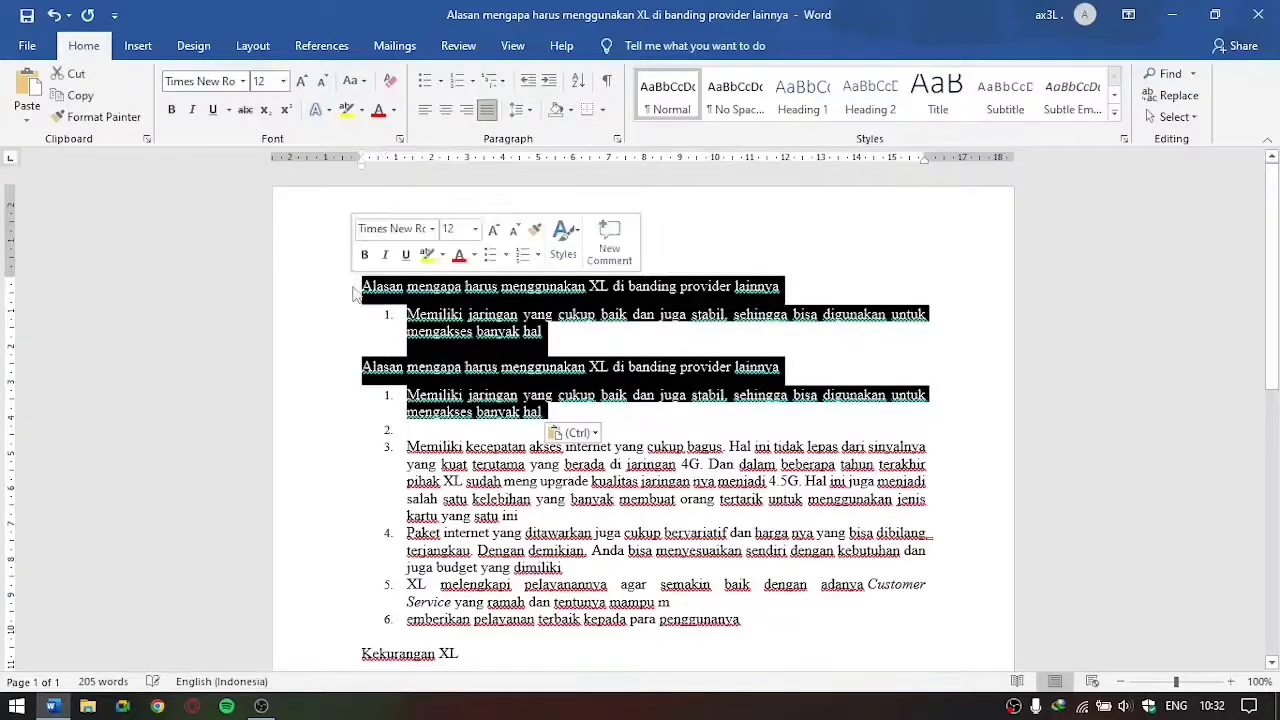
{"action": "key", "text": "Delete"}
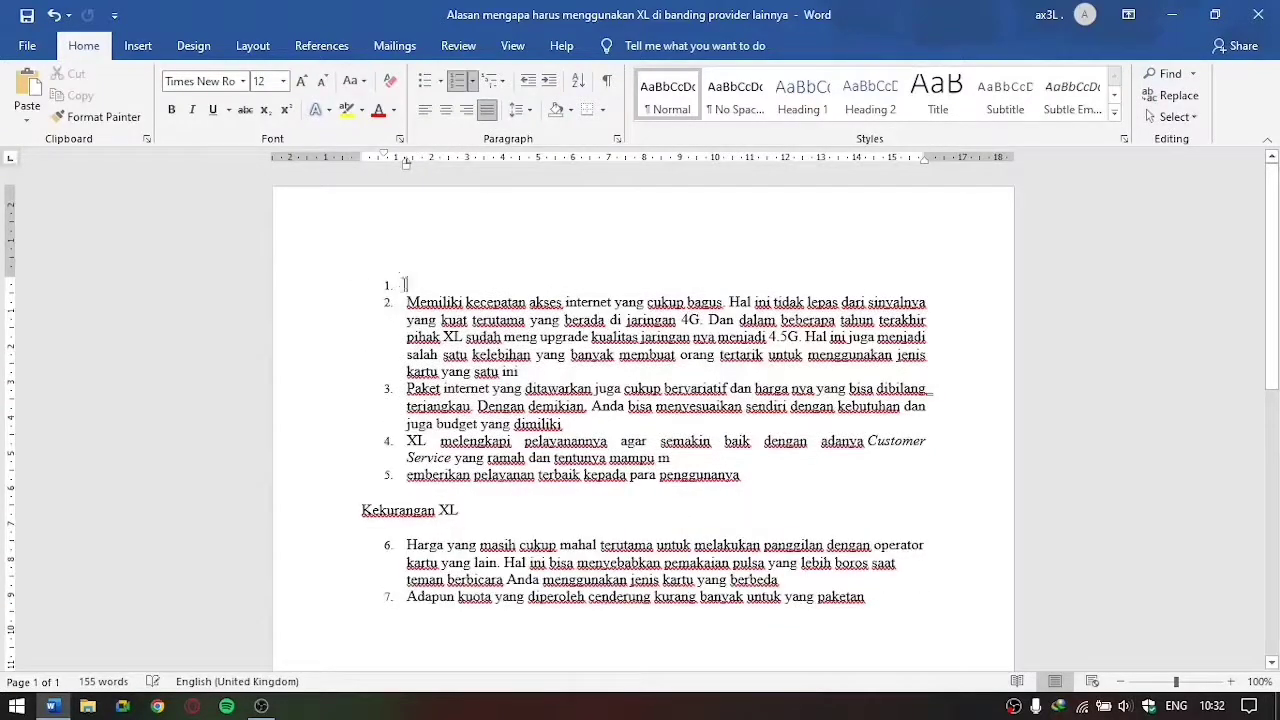
{"action": "key", "text": "BackSpace"}
{"action": "key", "text": "BackSpace"}
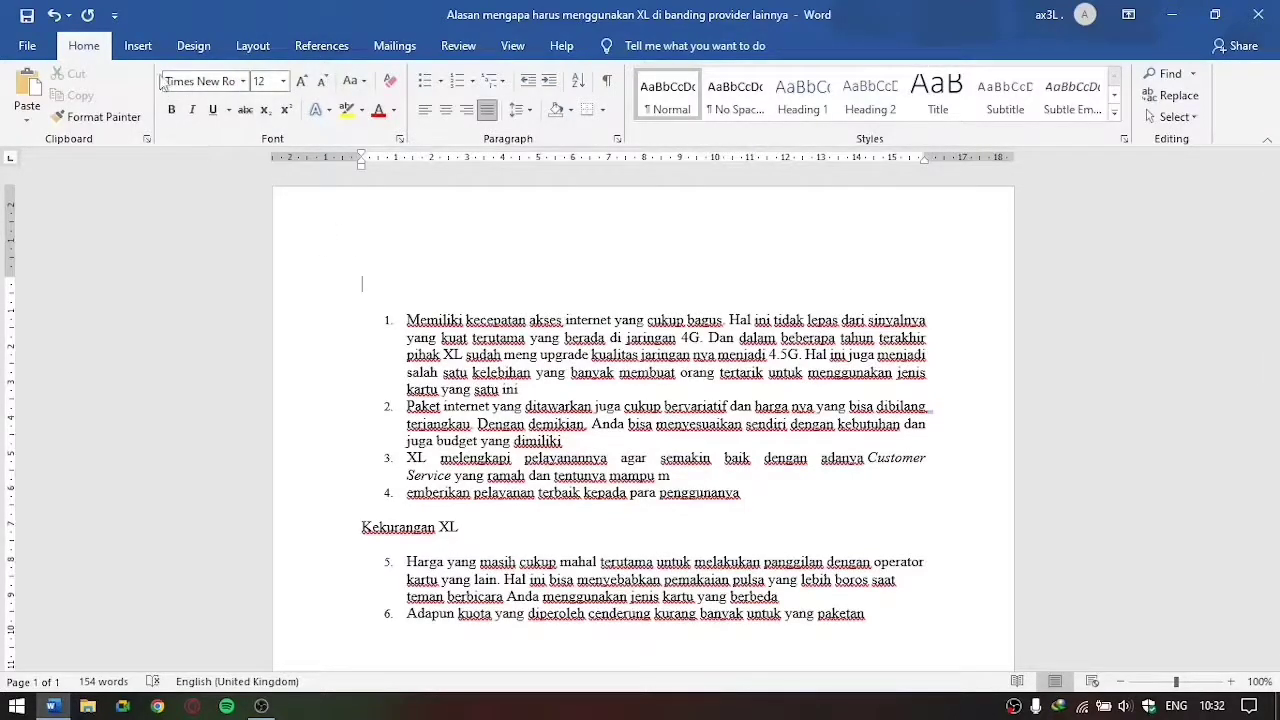
Step: Set the first two list items to Comic Sans MS at size 12
{"action": "left_click", "coordinate": [242, 81]}
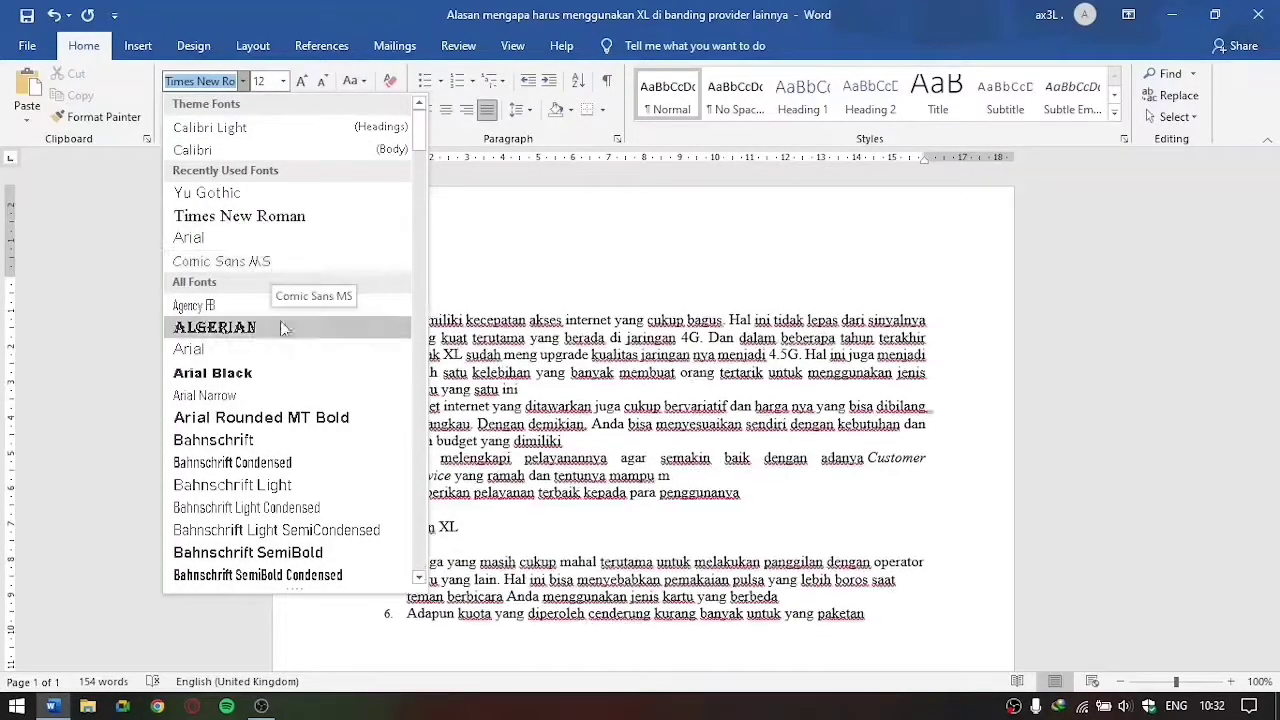
{"action": "left_click", "coordinate": [478, 222]}
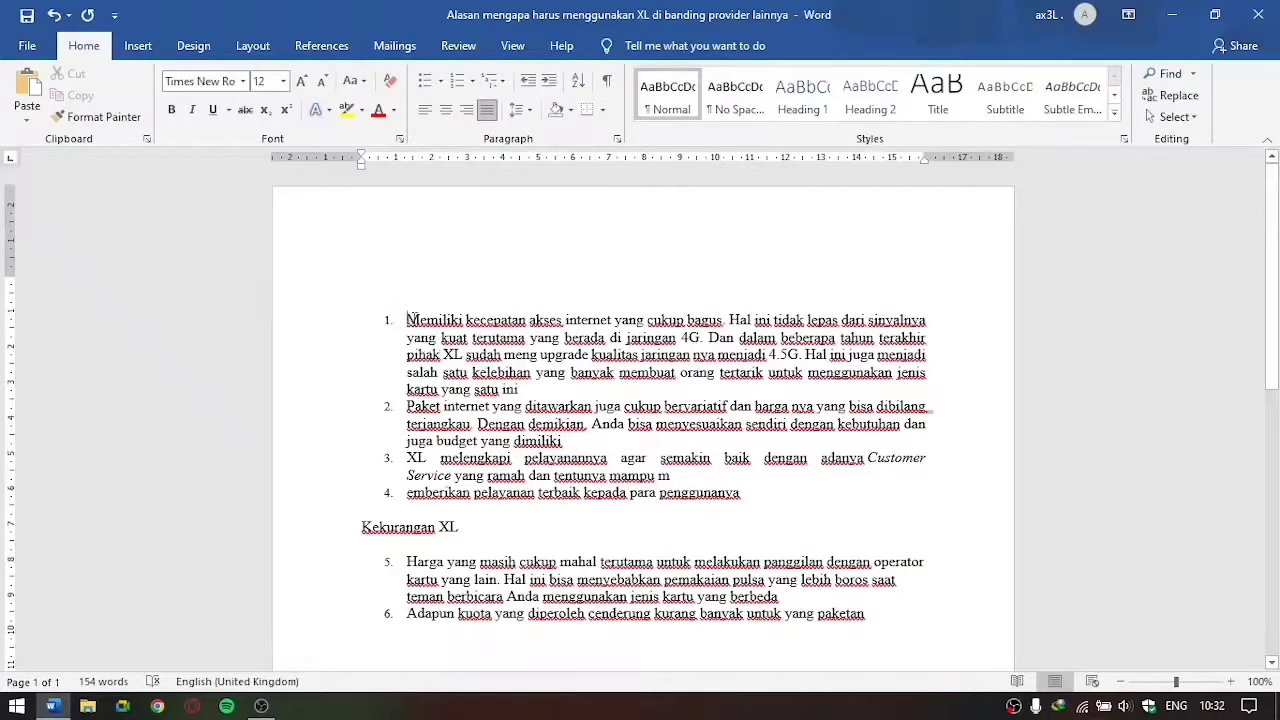
{"action": "left_click_drag", "start_coordinate": [407, 320], "coordinate": [566, 441]}
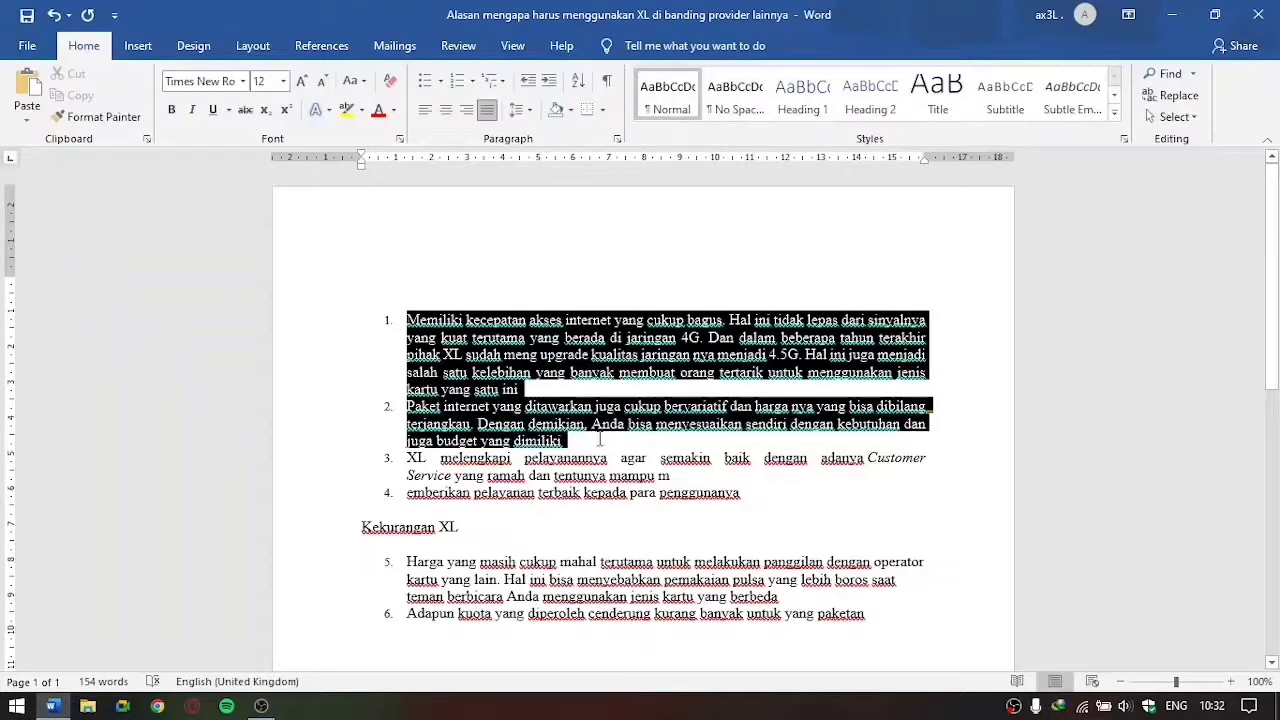
{"action": "left_click", "coordinate": [242, 81]}
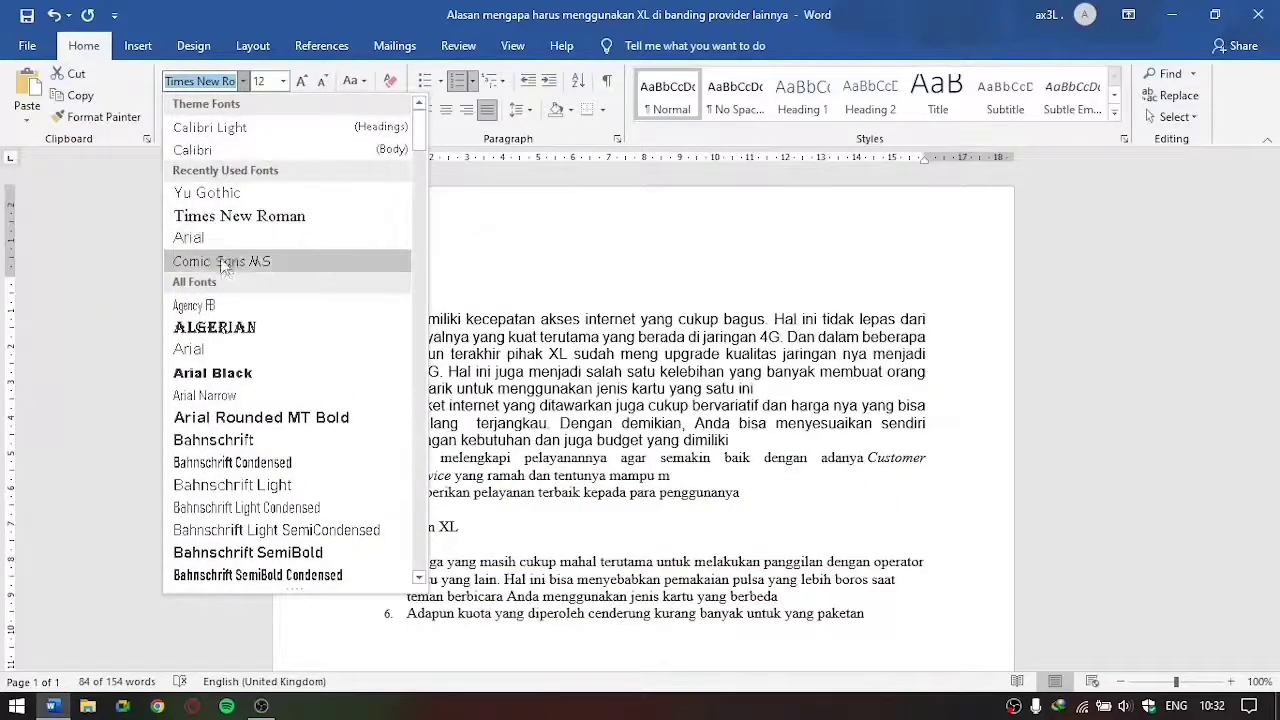
{"action": "left_click", "coordinate": [224, 262]}
{"action": "left_click", "coordinate": [283, 81]}
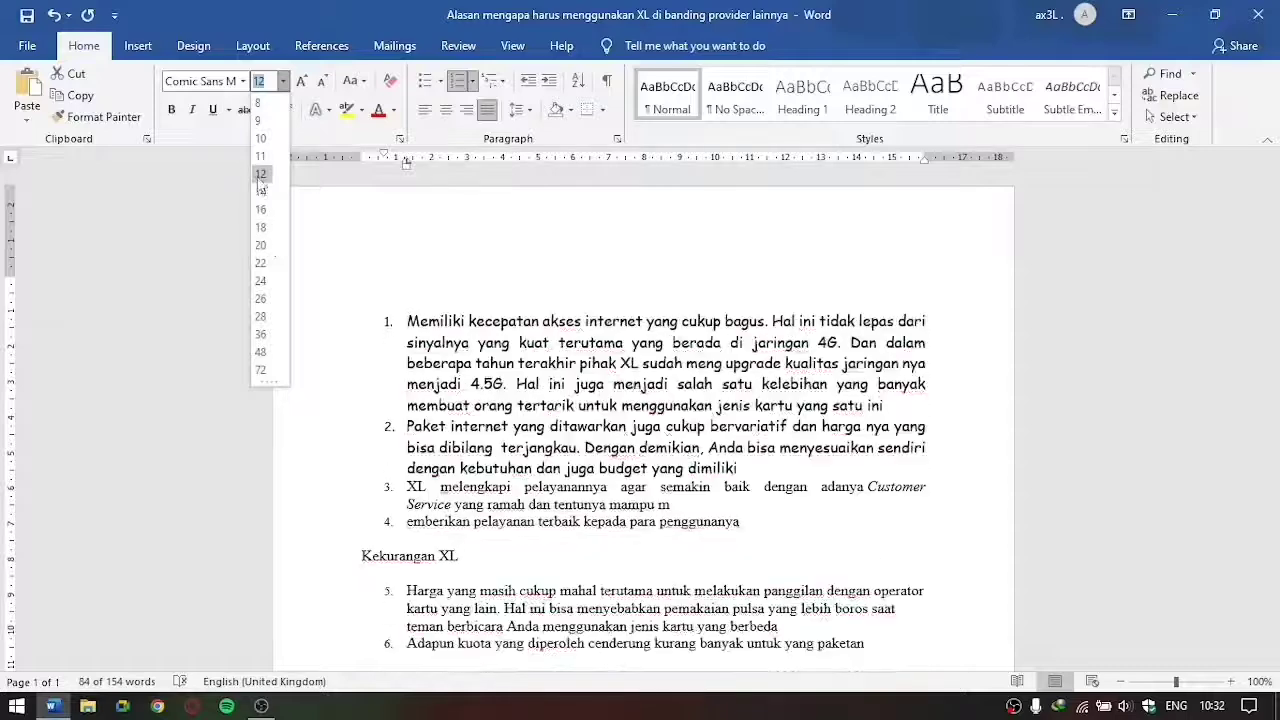
{"action": "left_click", "coordinate": [260, 176]}
Step: Change the font of the first two list items back to Times New Roman
{"action": "left_click", "coordinate": [242, 81]}
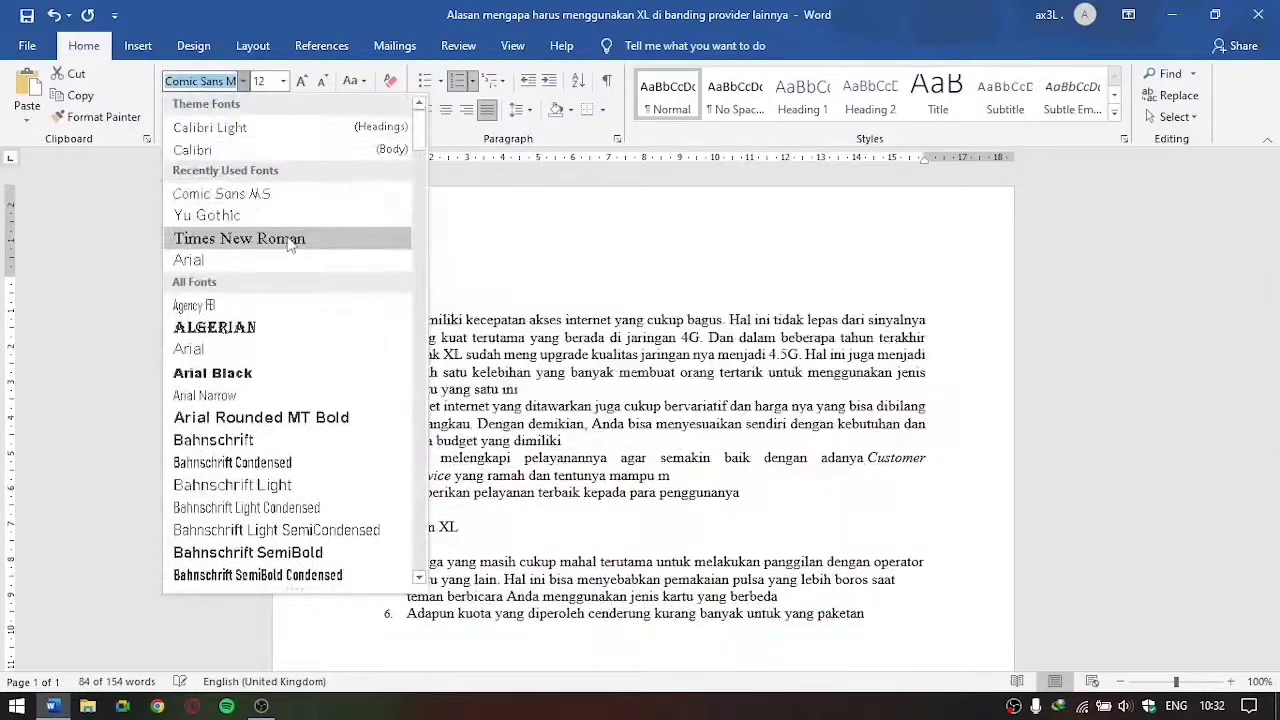
{"action": "left_click", "coordinate": [288, 240]}
{"action": "left_click", "coordinate": [562, 440]}
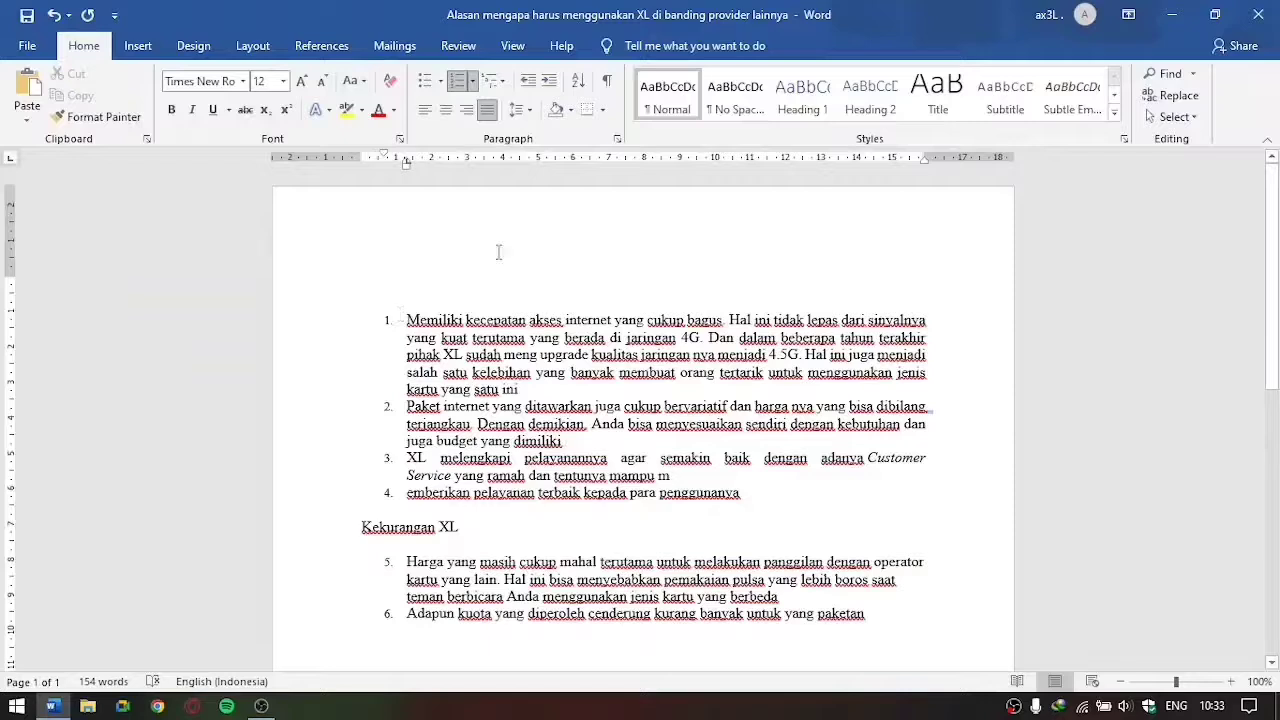
Step: Make the first list item and the empty line above it bold
{"action": "left_click_drag", "start_coordinate": [547, 389], "coordinate": [365, 293]}
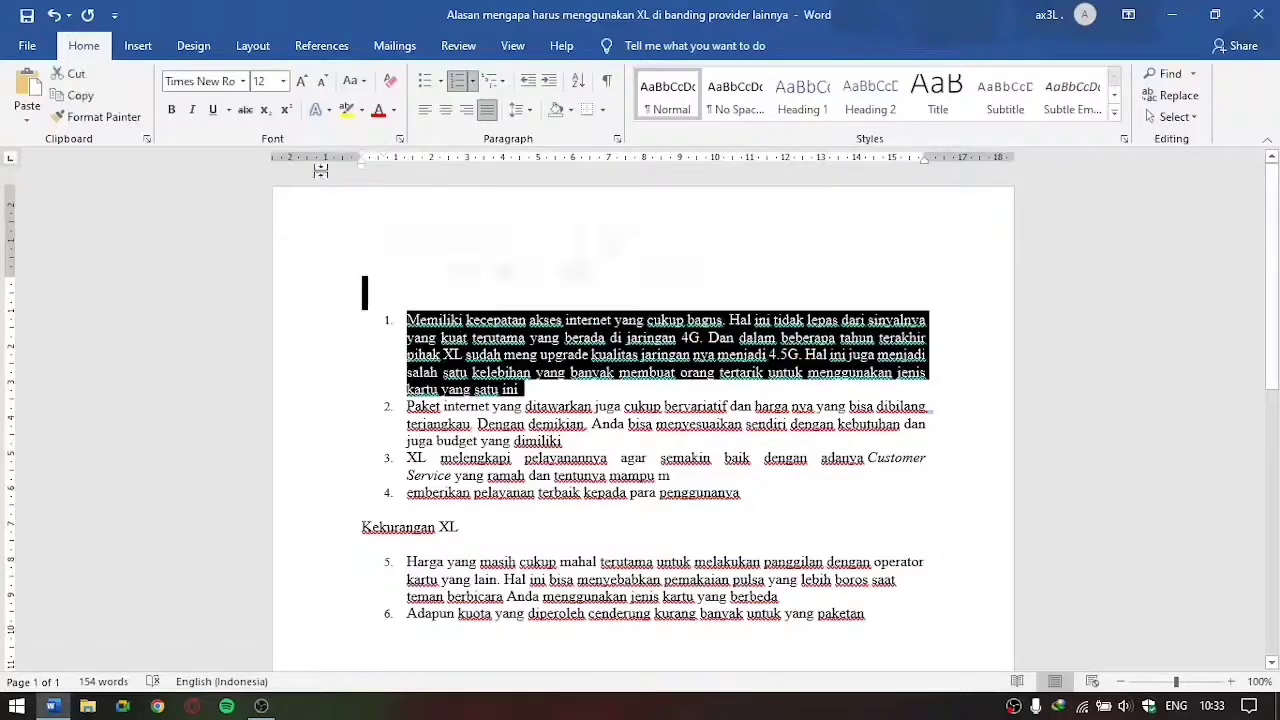
{"action": "left_click", "coordinate": [172, 111]}
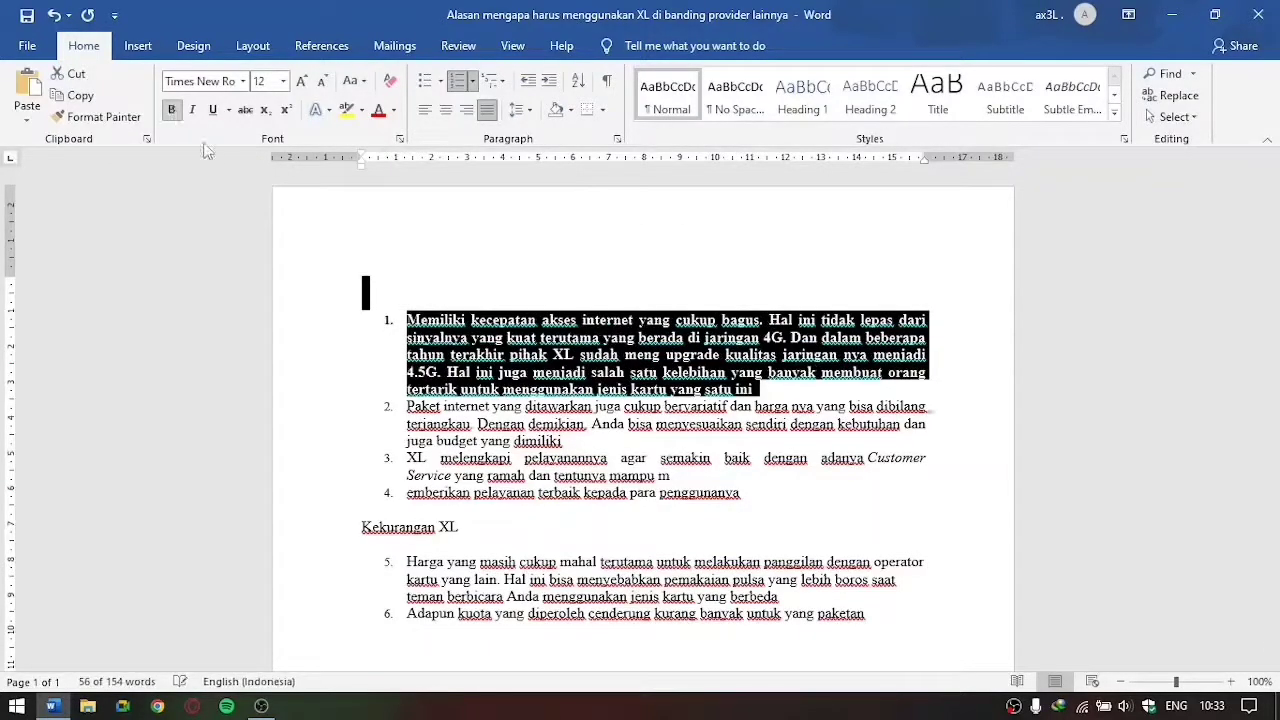
{"action": "left_click", "coordinate": [535, 268]}
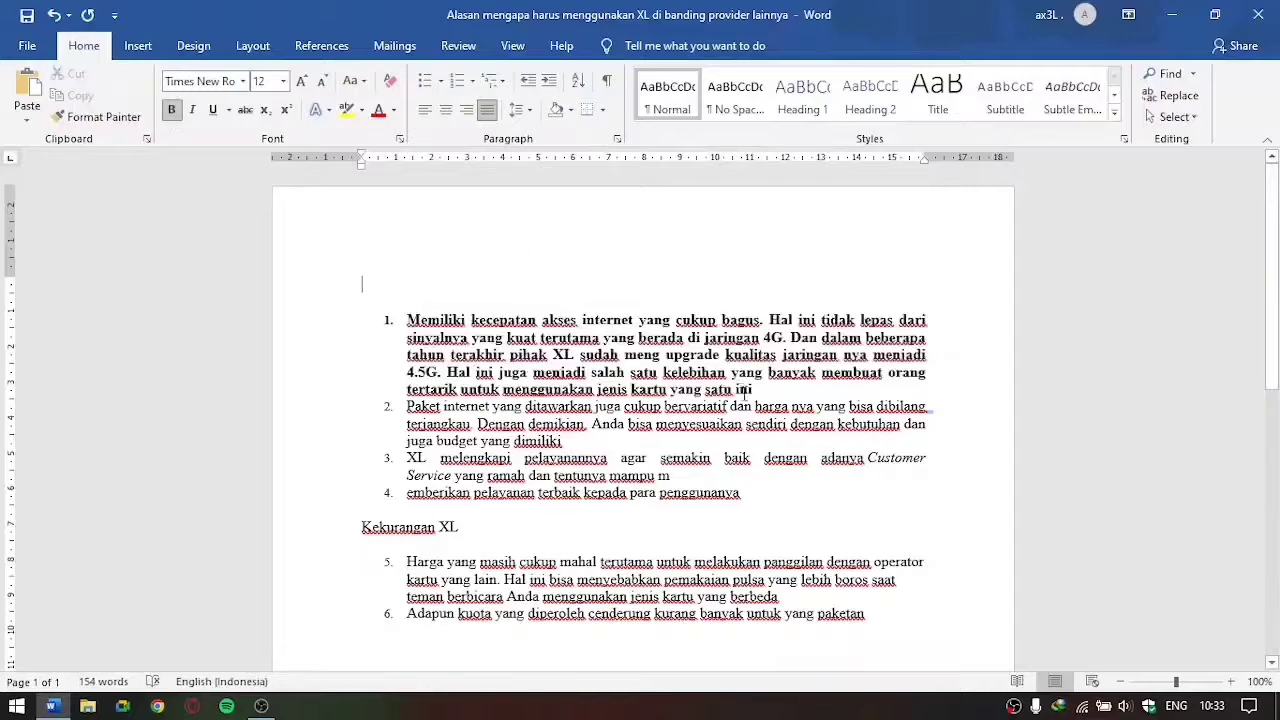
Step: Italicize the first list item and the start of the second up to the word "harga"
{"action": "left_click_drag", "start_coordinate": [790, 406], "coordinate": [338, 315]}
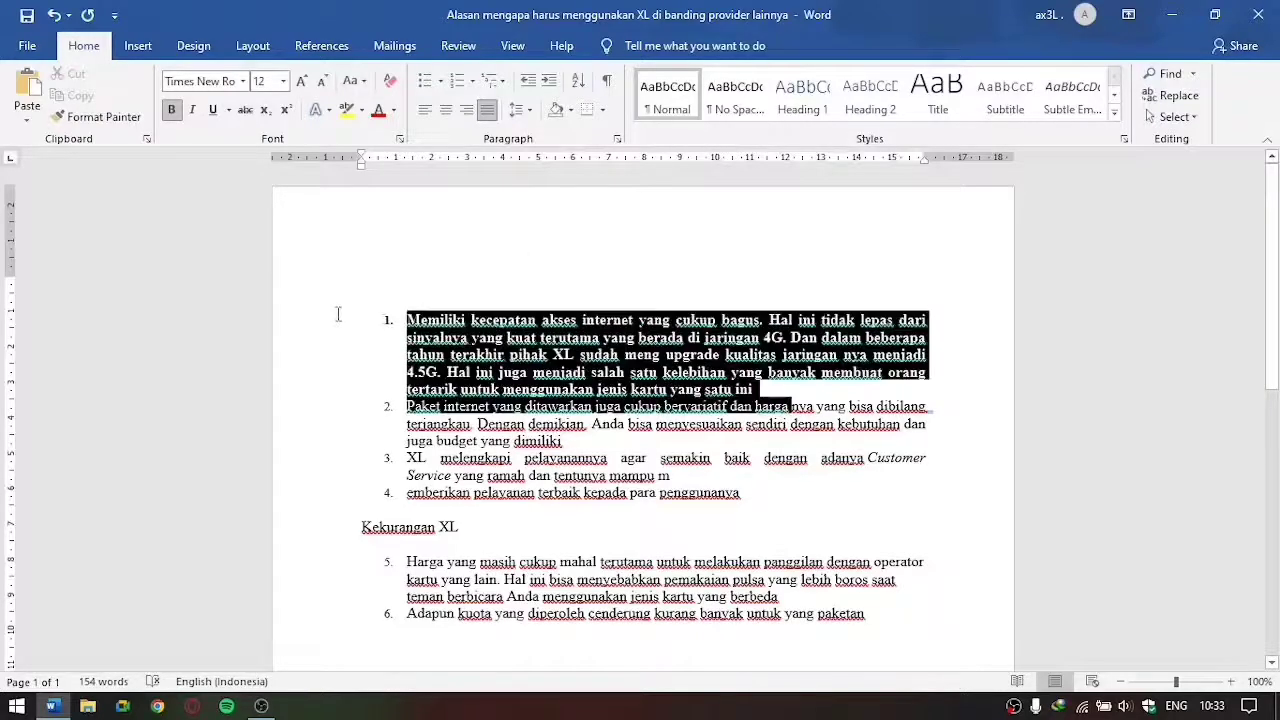
{"action": "left_click", "coordinate": [192, 110]}
{"action": "left_click", "coordinate": [843, 372]}
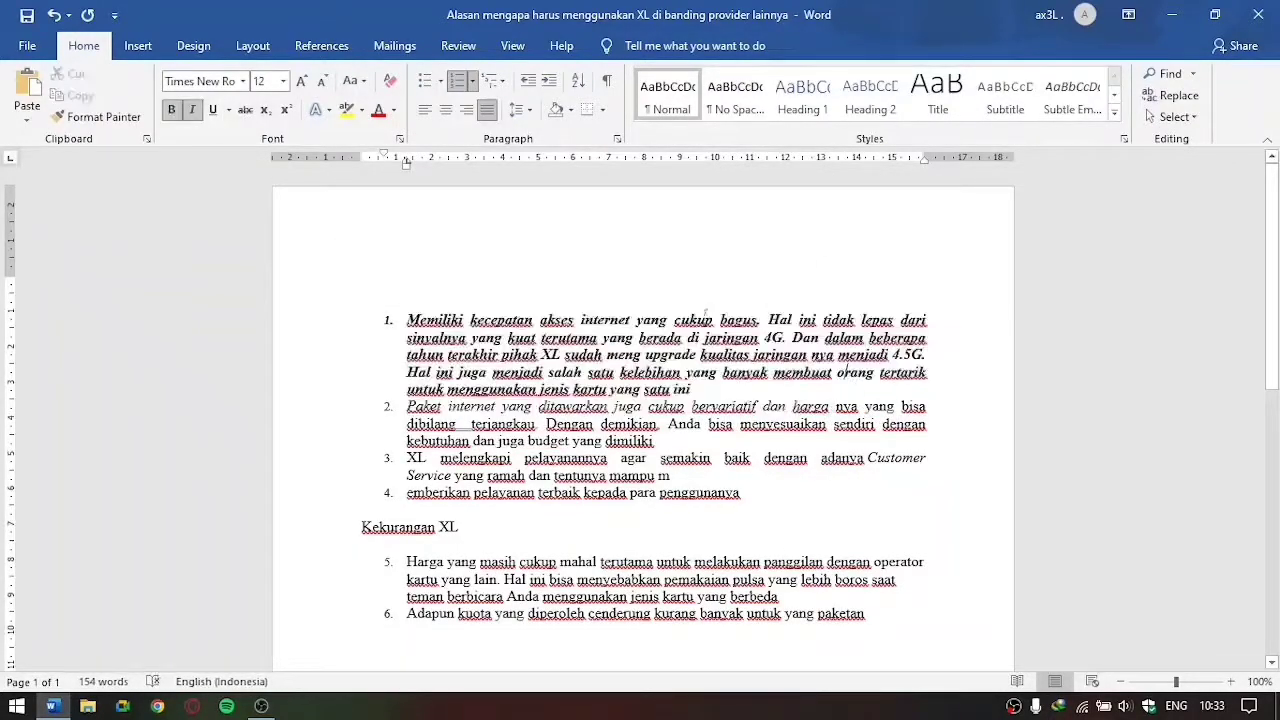
Step: Underline the whole first list item
{"action": "left_click_drag", "start_coordinate": [690, 390], "coordinate": [404, 318]}
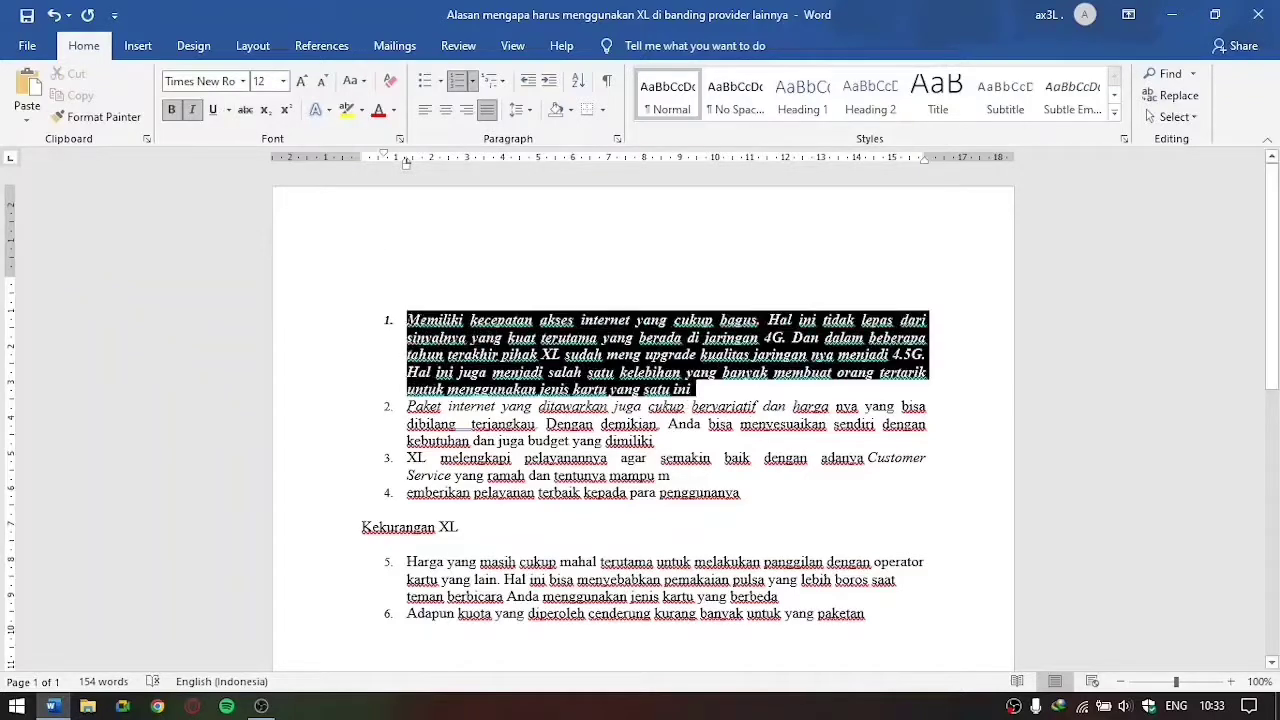
{"action": "left_click", "coordinate": [213, 110]}
{"action": "left_click", "coordinate": [717, 391]}
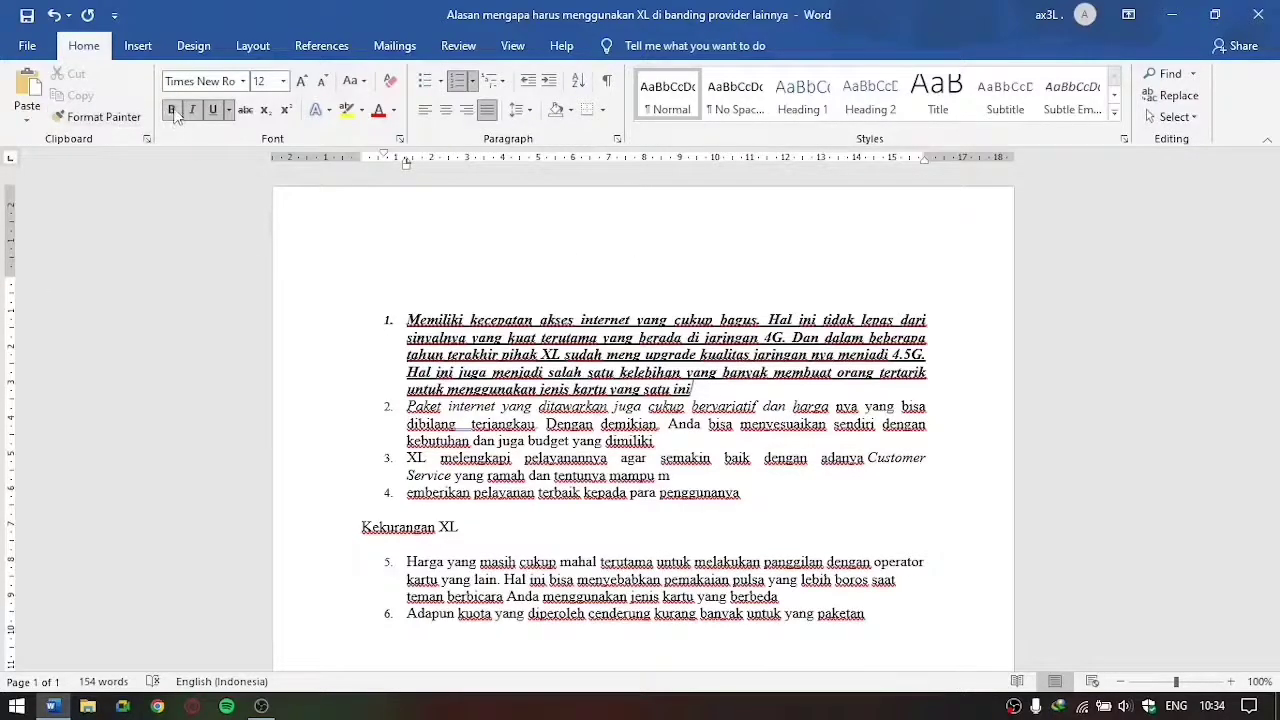
Step: Remove the italics from the first list item and the second up to "bervariatif", and reapply them
{"action": "left_click_drag", "start_coordinate": [712, 406], "coordinate": [366, 294]}
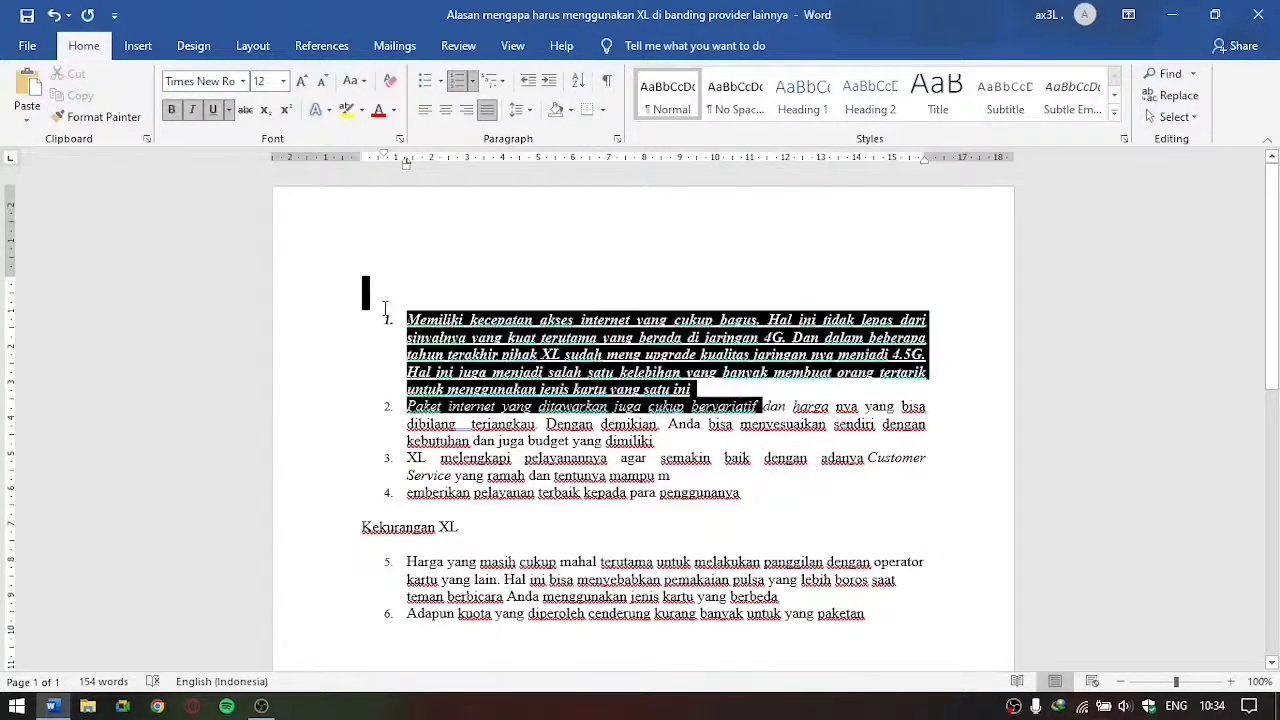
{"action": "left_click", "coordinate": [193, 111]}
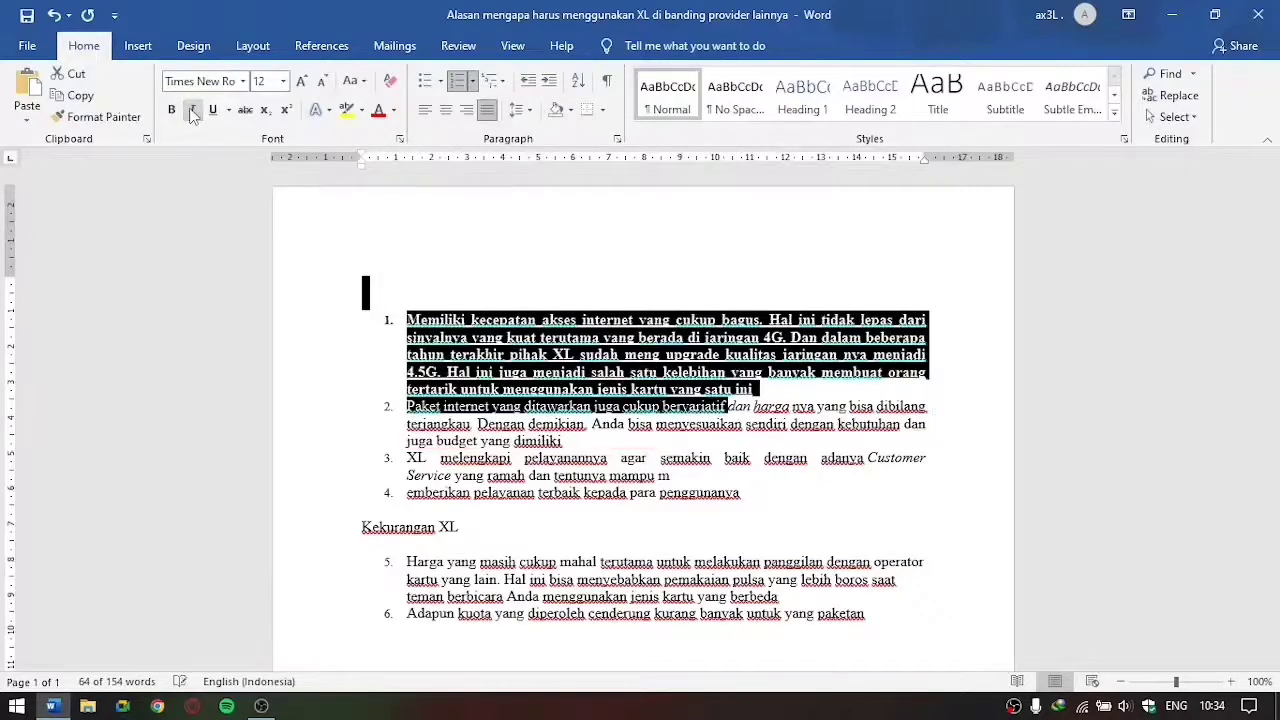
{"action": "left_click", "coordinate": [193, 111]}
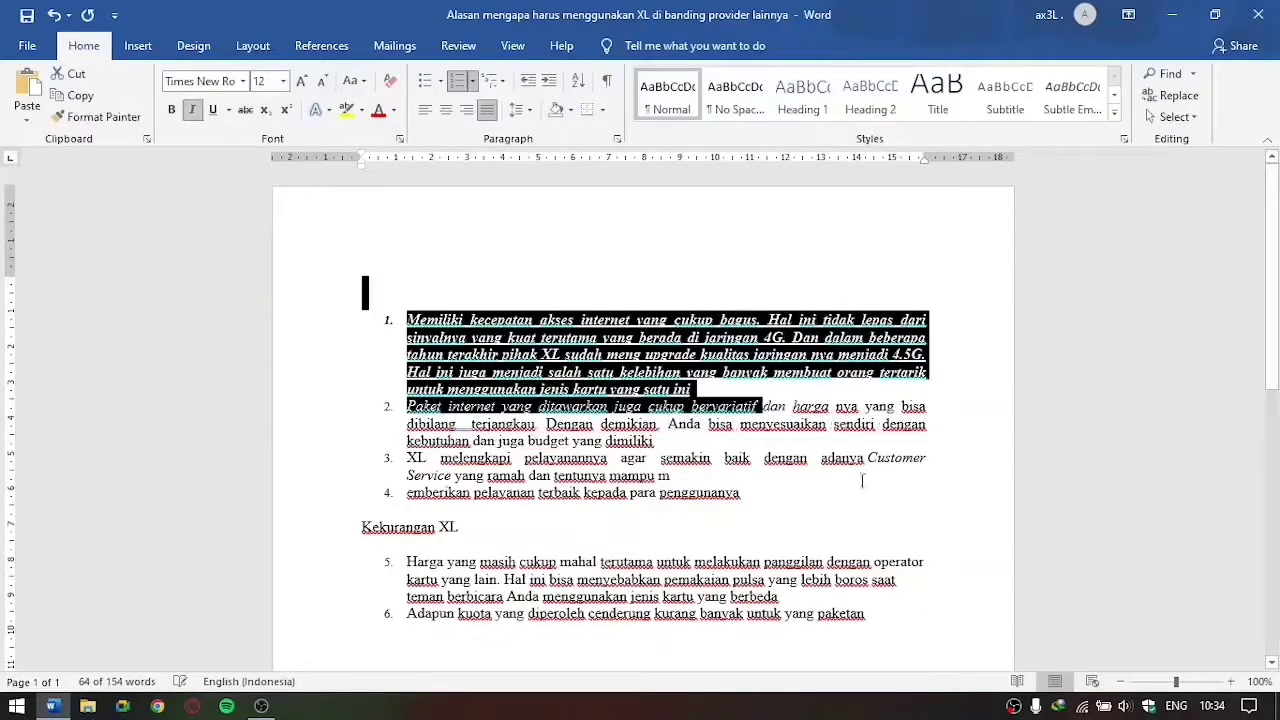
Step: Undo the last italic change on the first two list items and redo it
{"action": "left_click", "coordinate": [787, 390]}
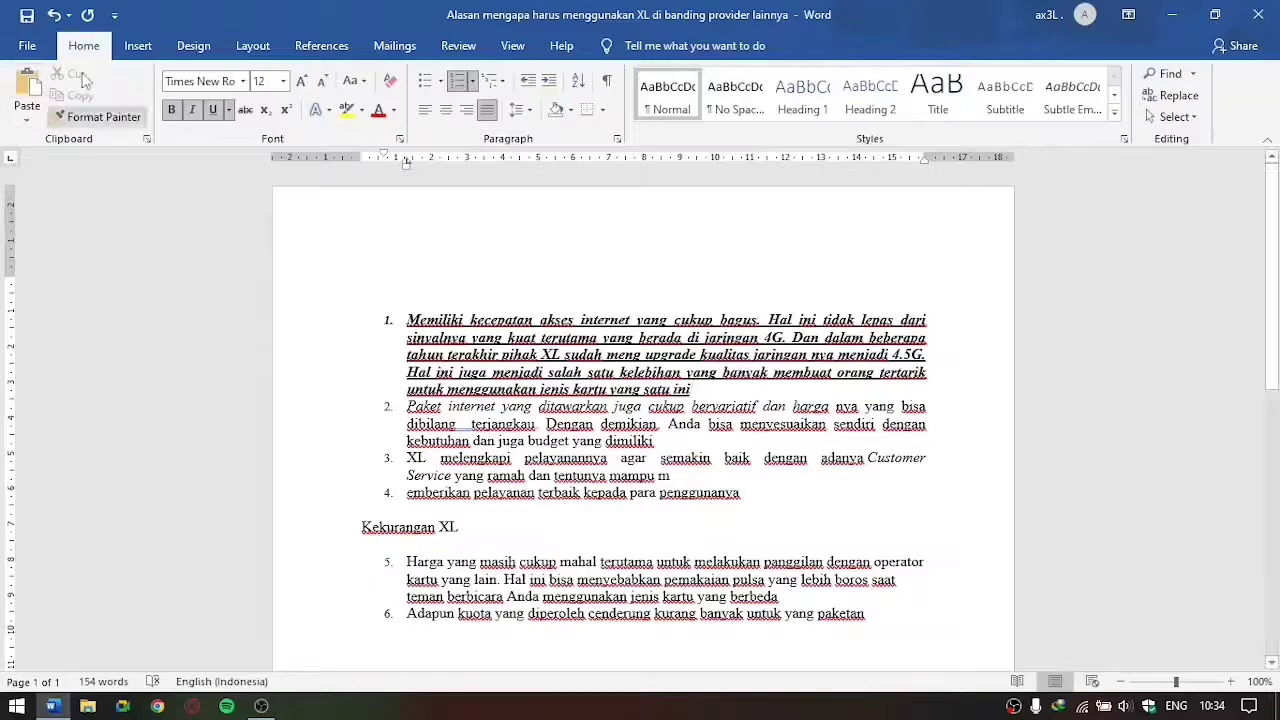
{"action": "left_click", "coordinate": [55, 16]}
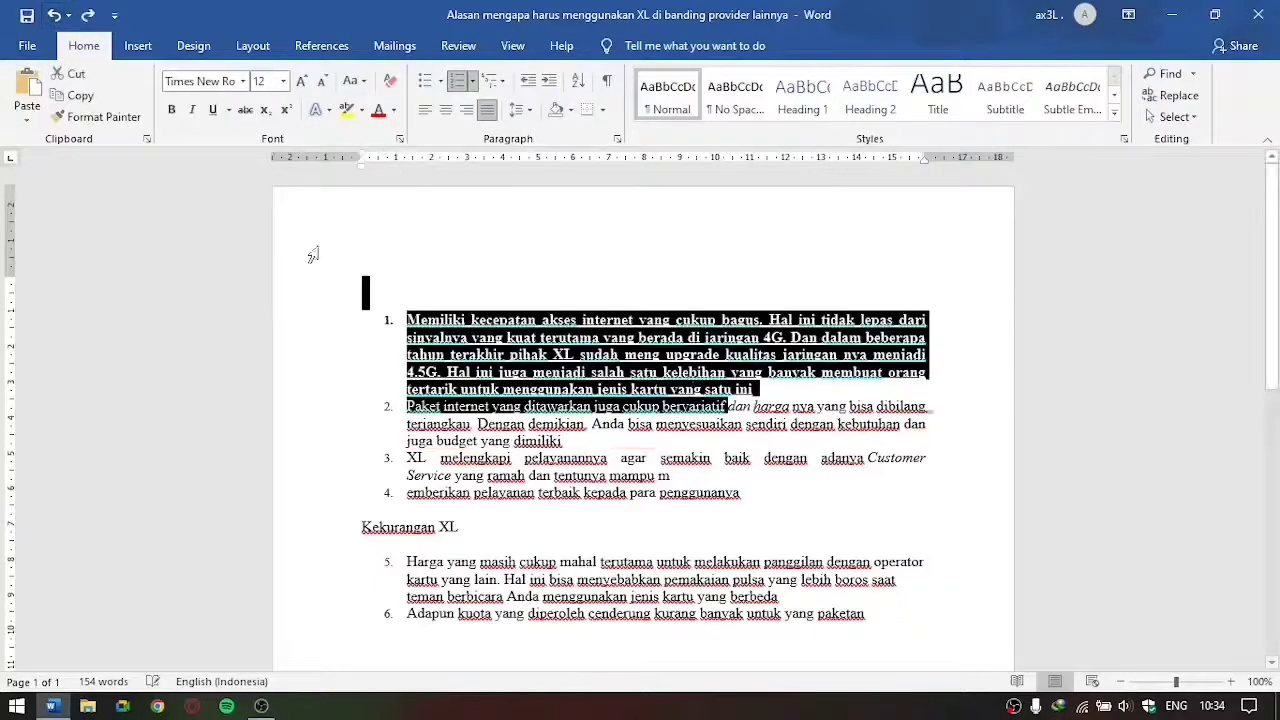
{"action": "left_click", "coordinate": [770, 392]}
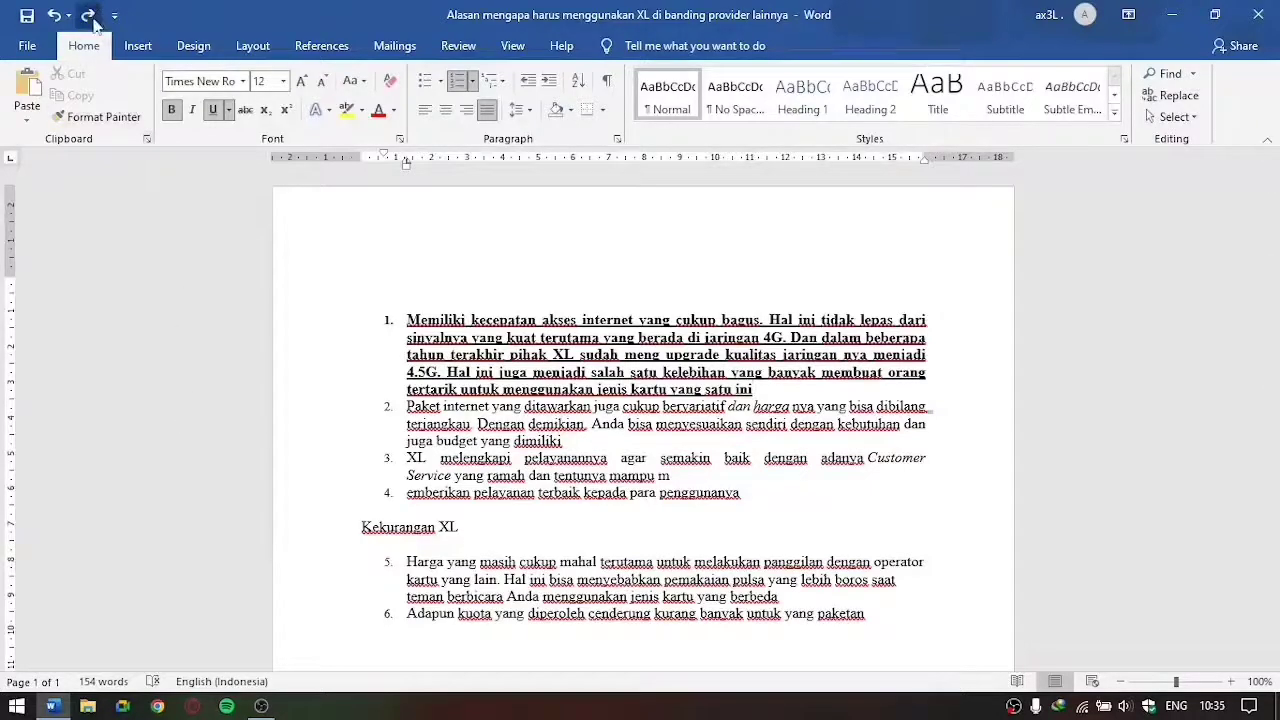
{"action": "left_click", "coordinate": [88, 15]}
{"action": "left_click", "coordinate": [418, 312]}
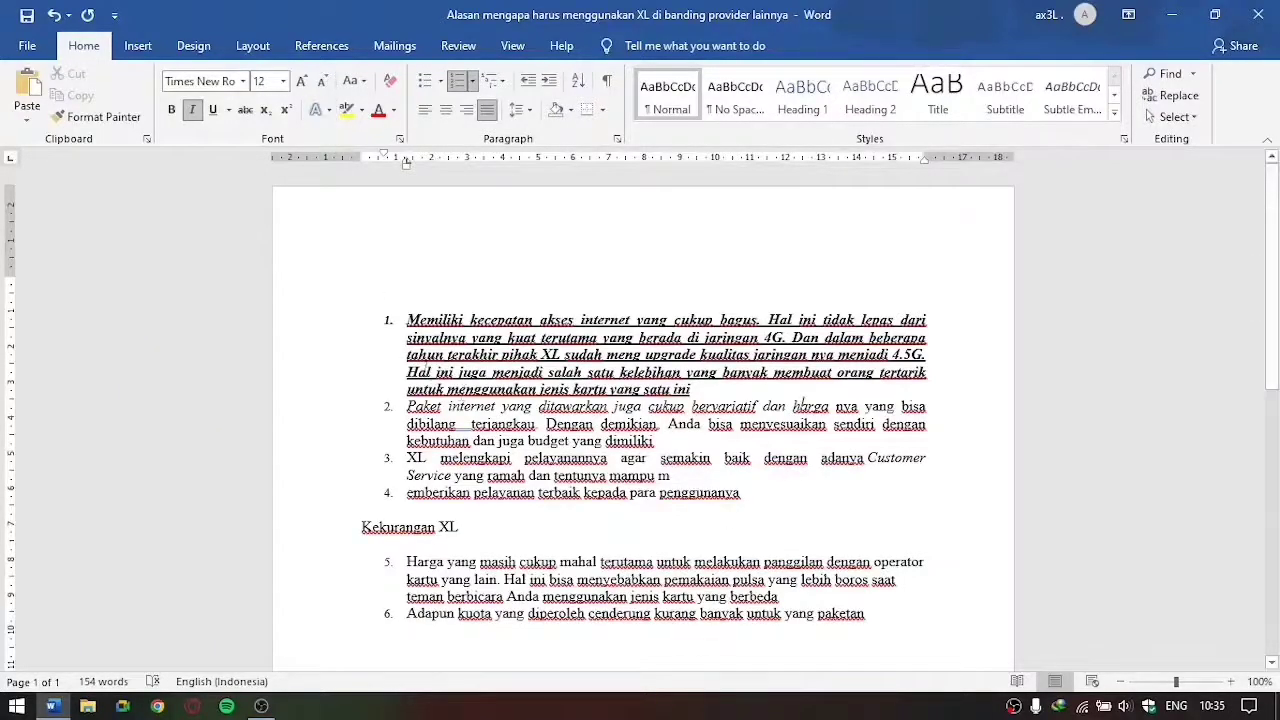
Step: Change the font colour of the first list item and the second up to "Anda bisa" to gray
{"action": "left_click_drag", "start_coordinate": [406, 308], "coordinate": [740, 424]}
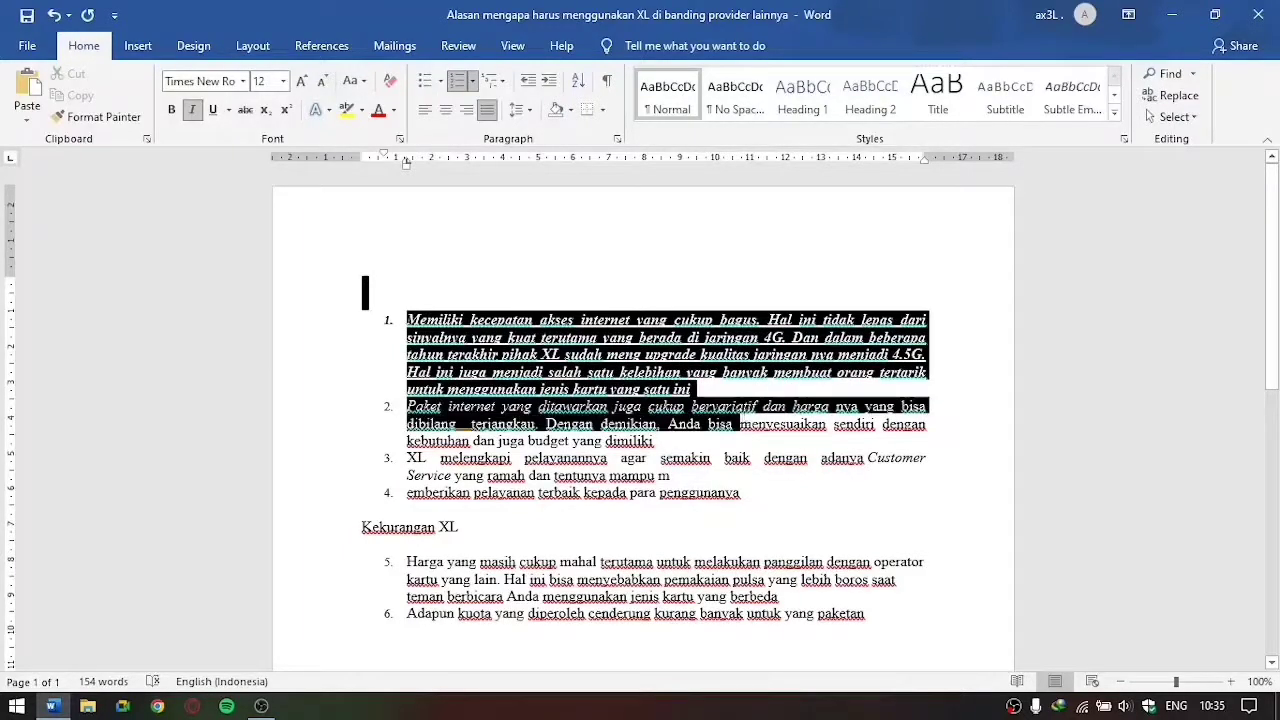
{"action": "left_click", "coordinate": [379, 110]}
{"action": "left_click", "coordinate": [395, 110]}
{"action": "left_click", "coordinate": [433, 222]}
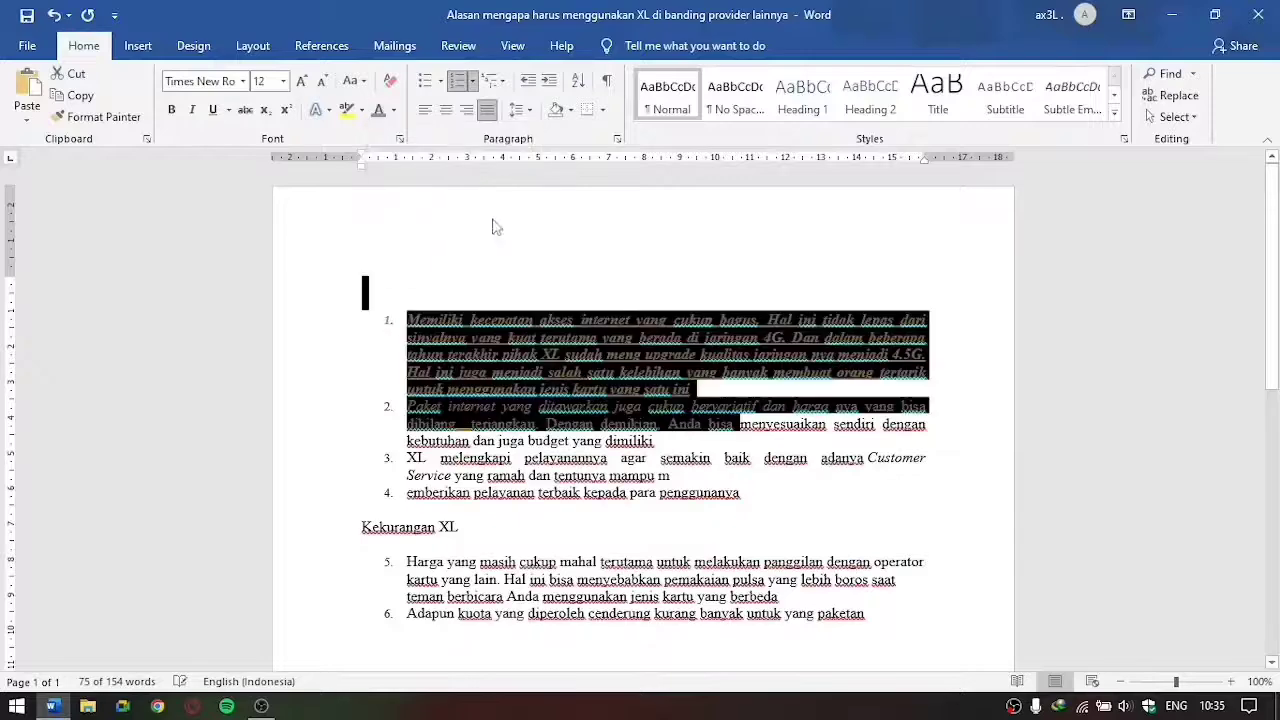
{"action": "left_click", "coordinate": [360, 280]}
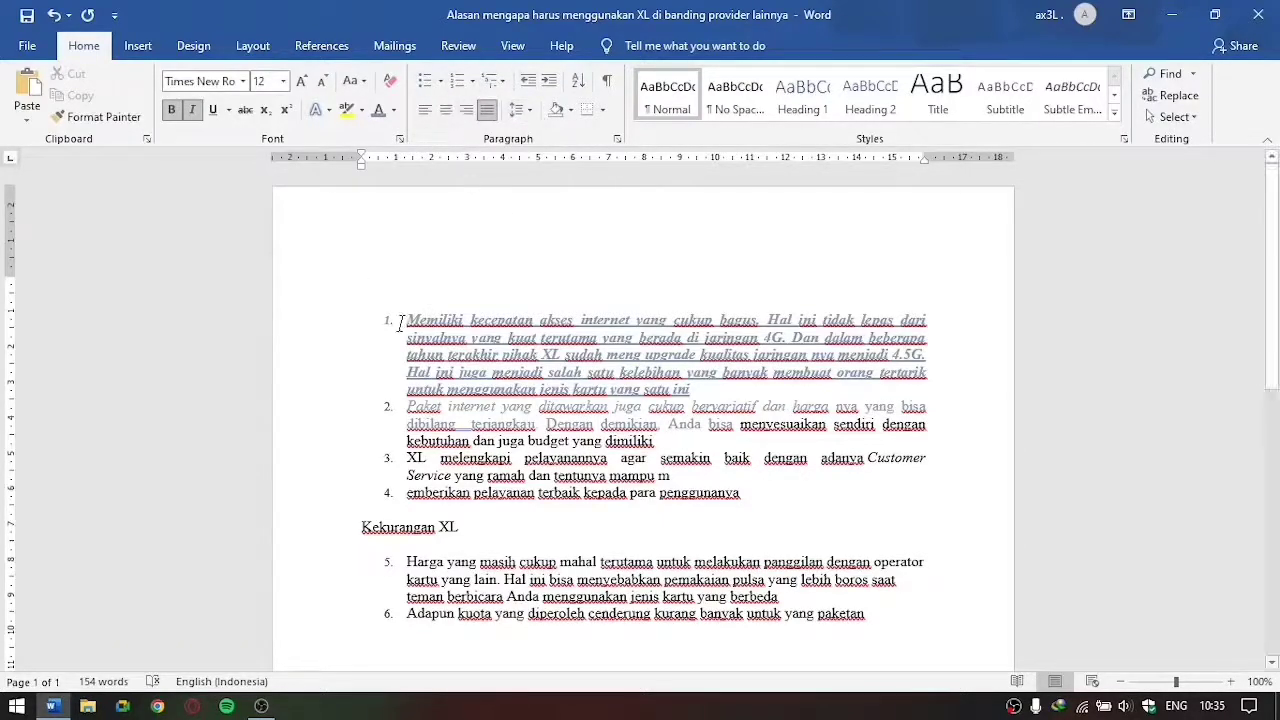
Step: Try left and centre alignment on the four list items above "Kekurangan XL", and set them back to justified
{"action": "left_click_drag", "start_coordinate": [399, 325], "coordinate": [745, 500]}
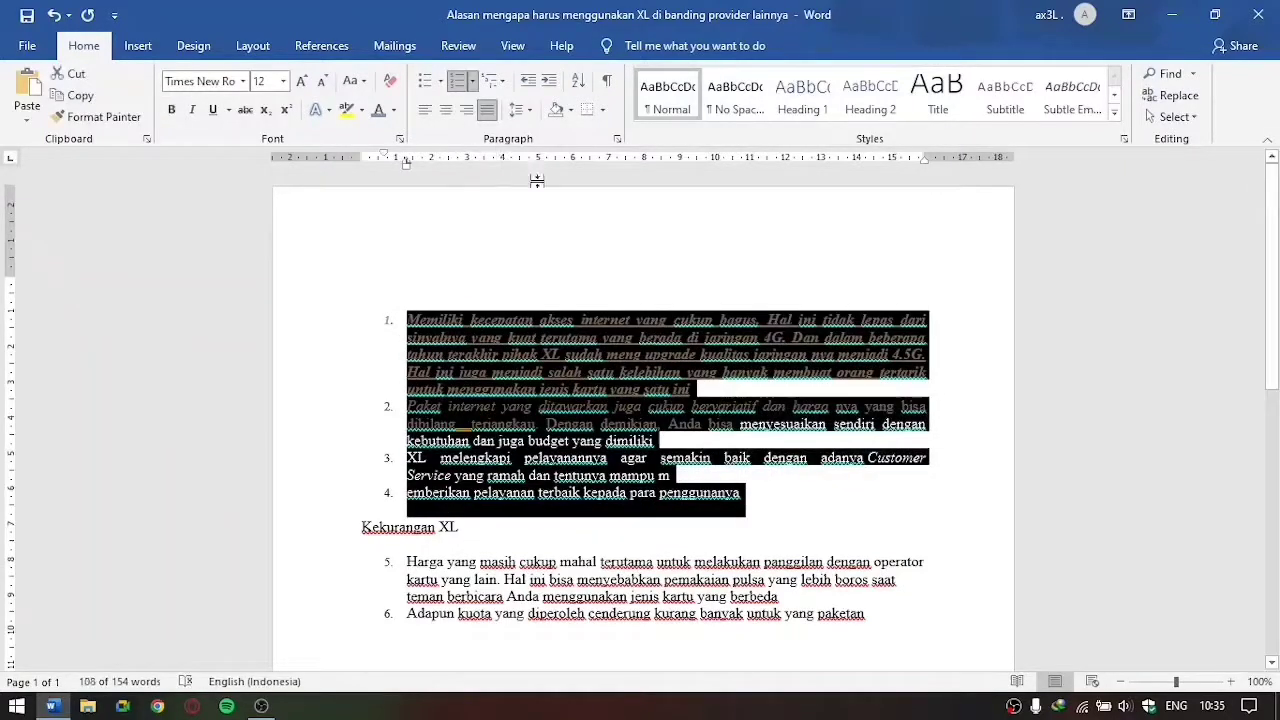
{"action": "left_click", "coordinate": [425, 110]}
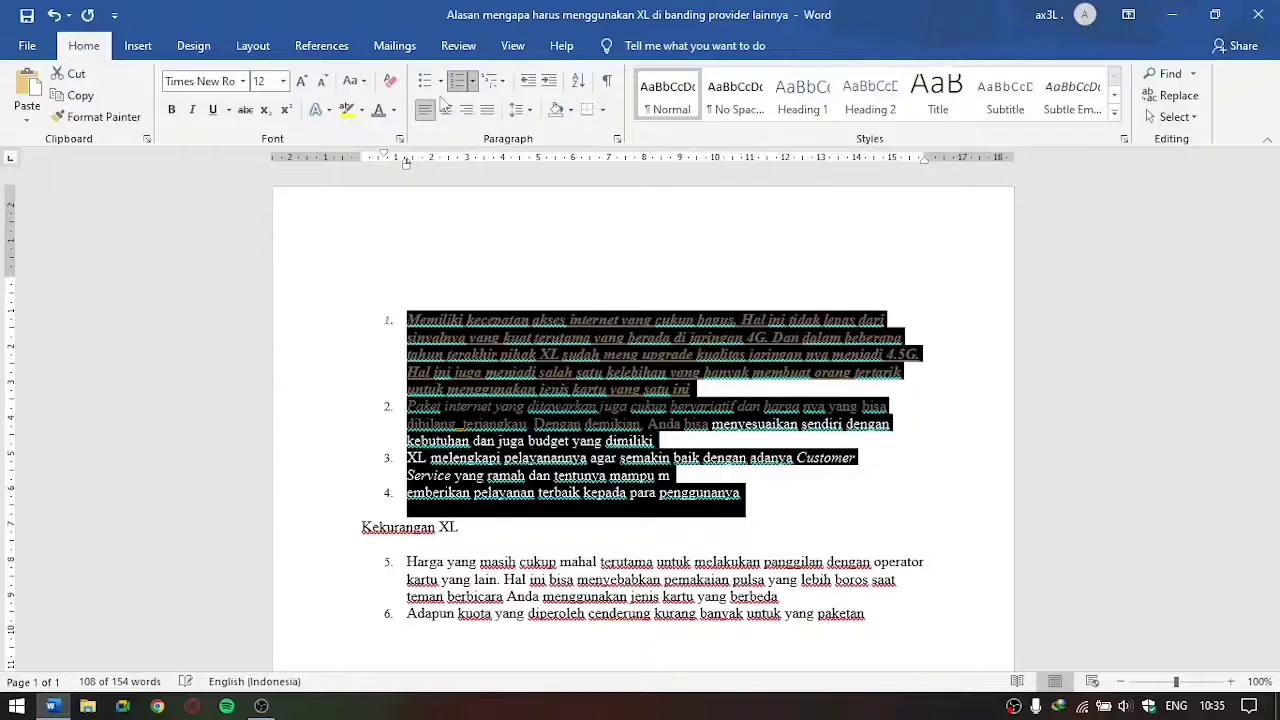
{"action": "left_click", "coordinate": [446, 110]}
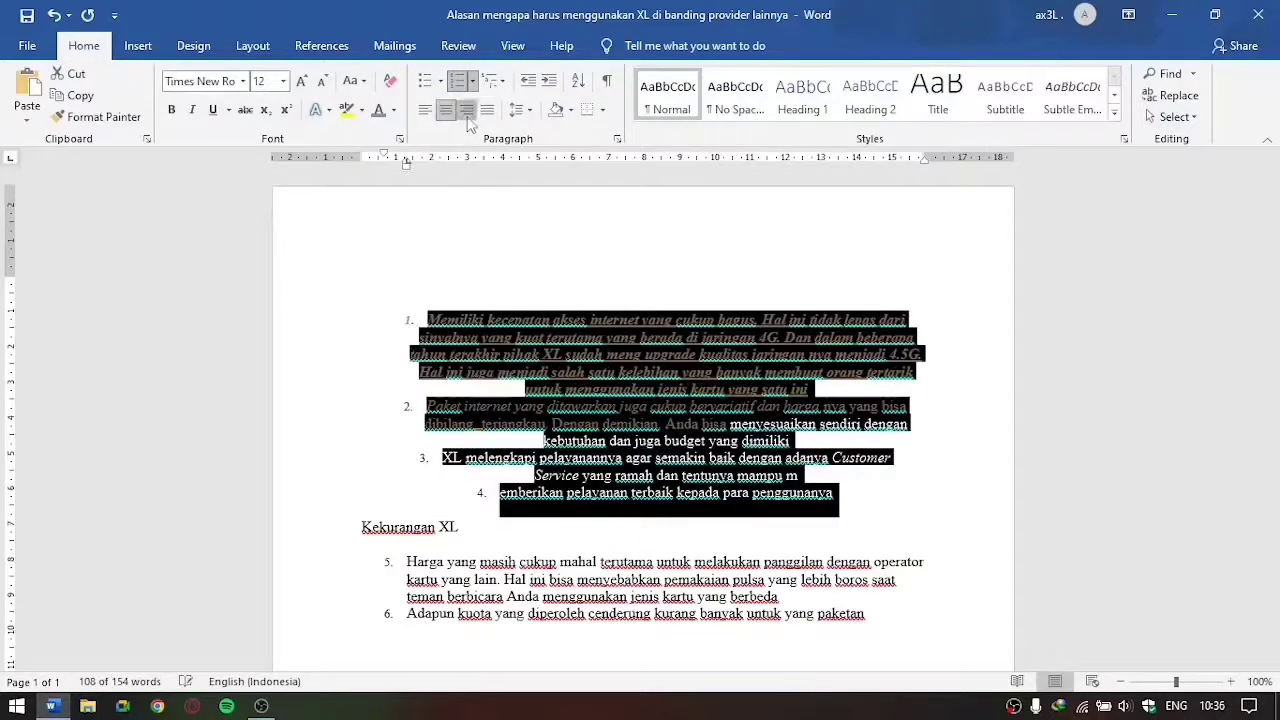
{"action": "left_click", "coordinate": [488, 110]}
{"action": "left_click", "coordinate": [491, 111]}
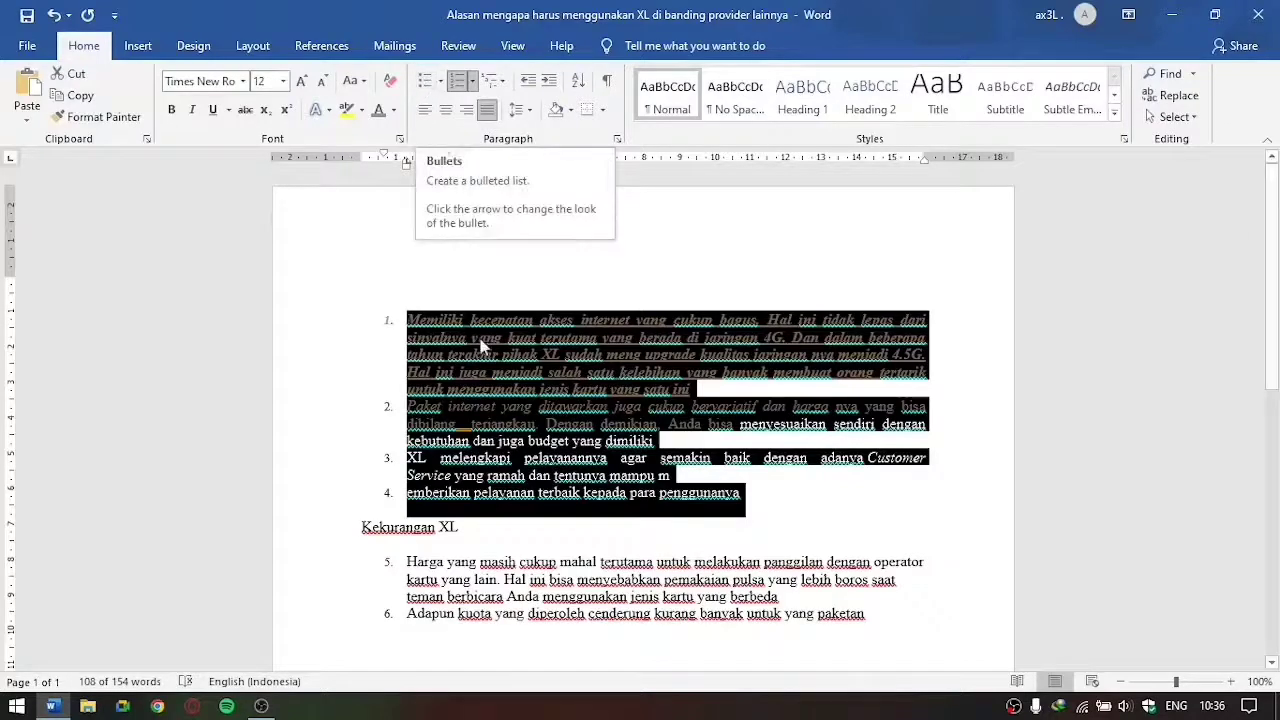
Step: Try arrow bullets on the four selected list items and switch them back to standard numbering
{"action": "left_click", "coordinate": [443, 82]}
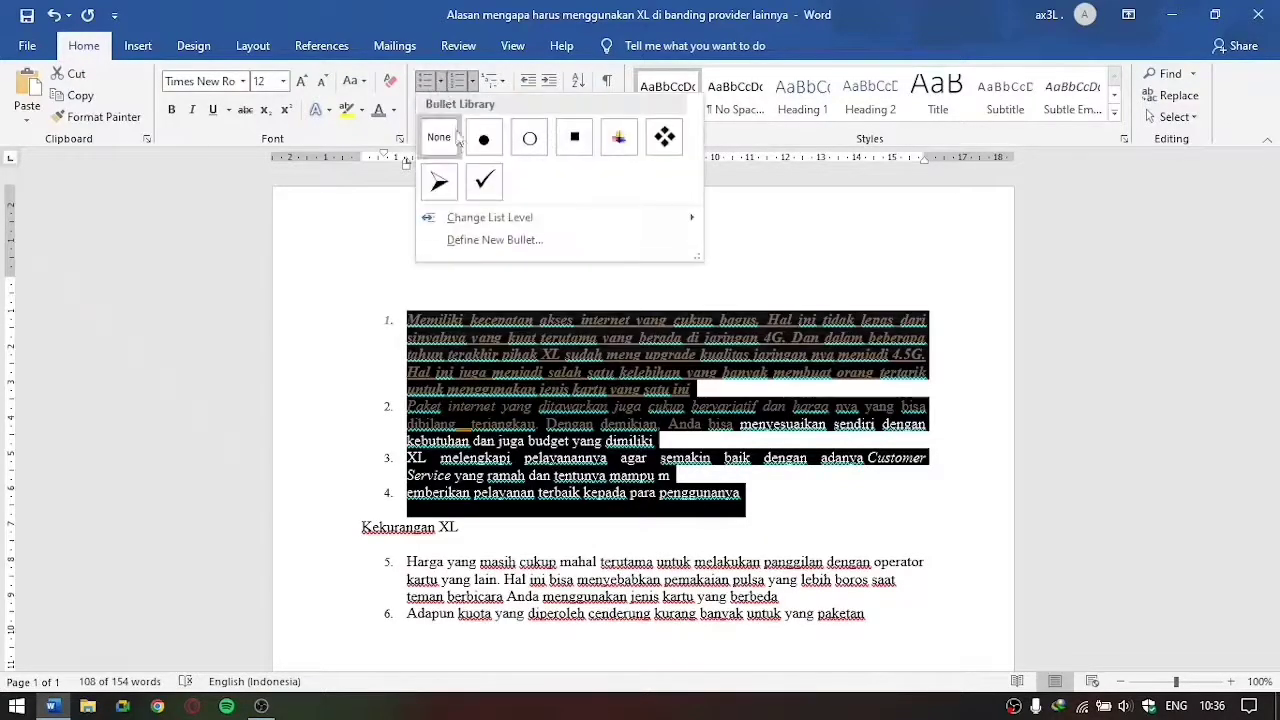
{"action": "left_click", "coordinate": [440, 178]}
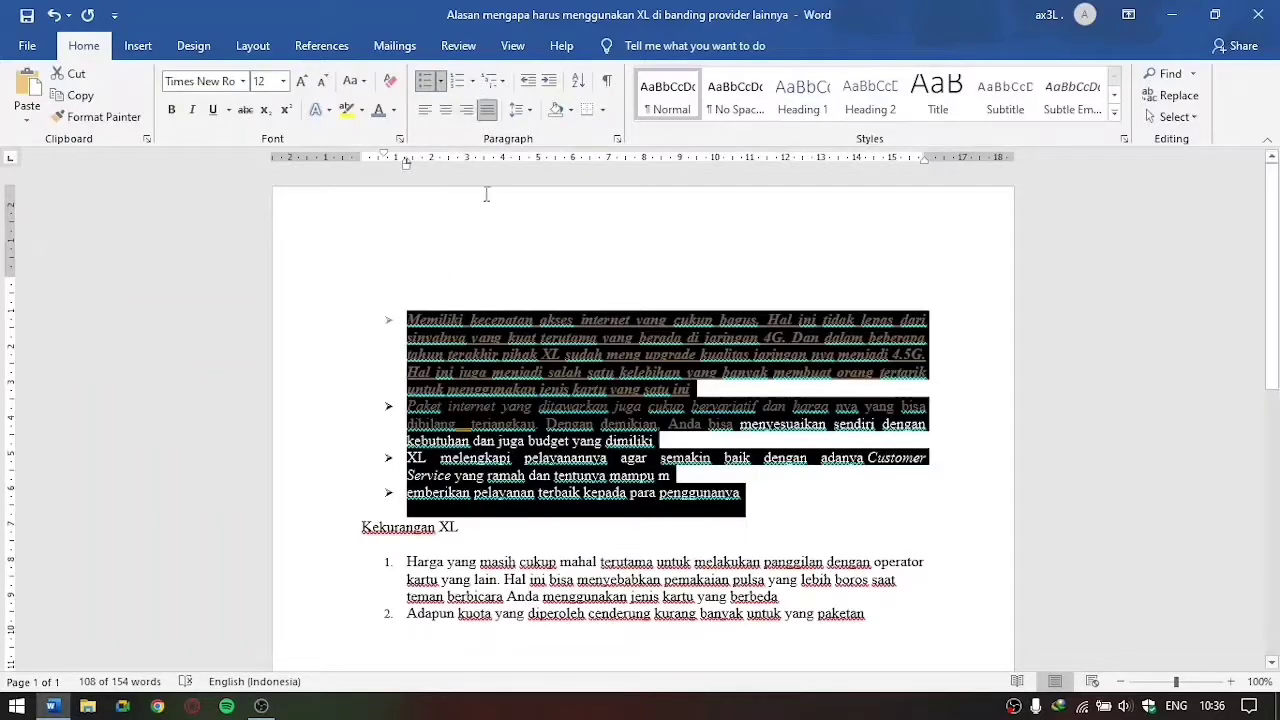
{"action": "left_click", "coordinate": [459, 84]}
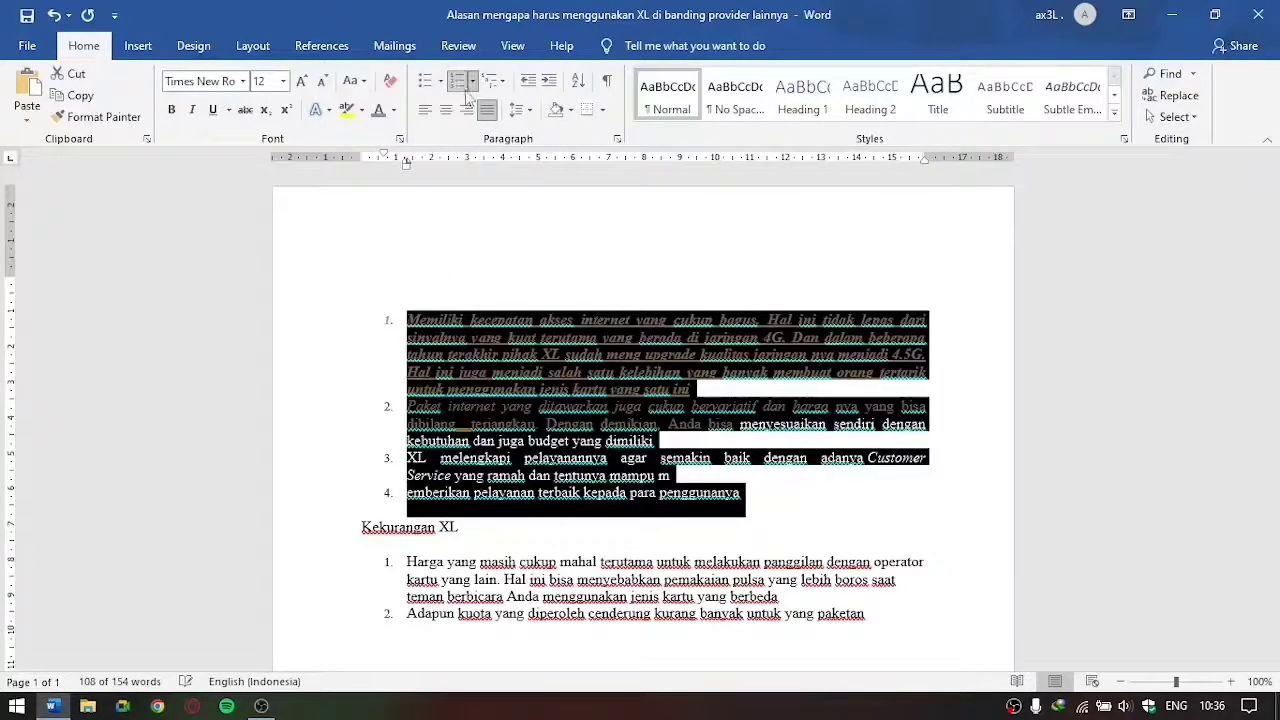
{"action": "left_click", "coordinate": [476, 82]}
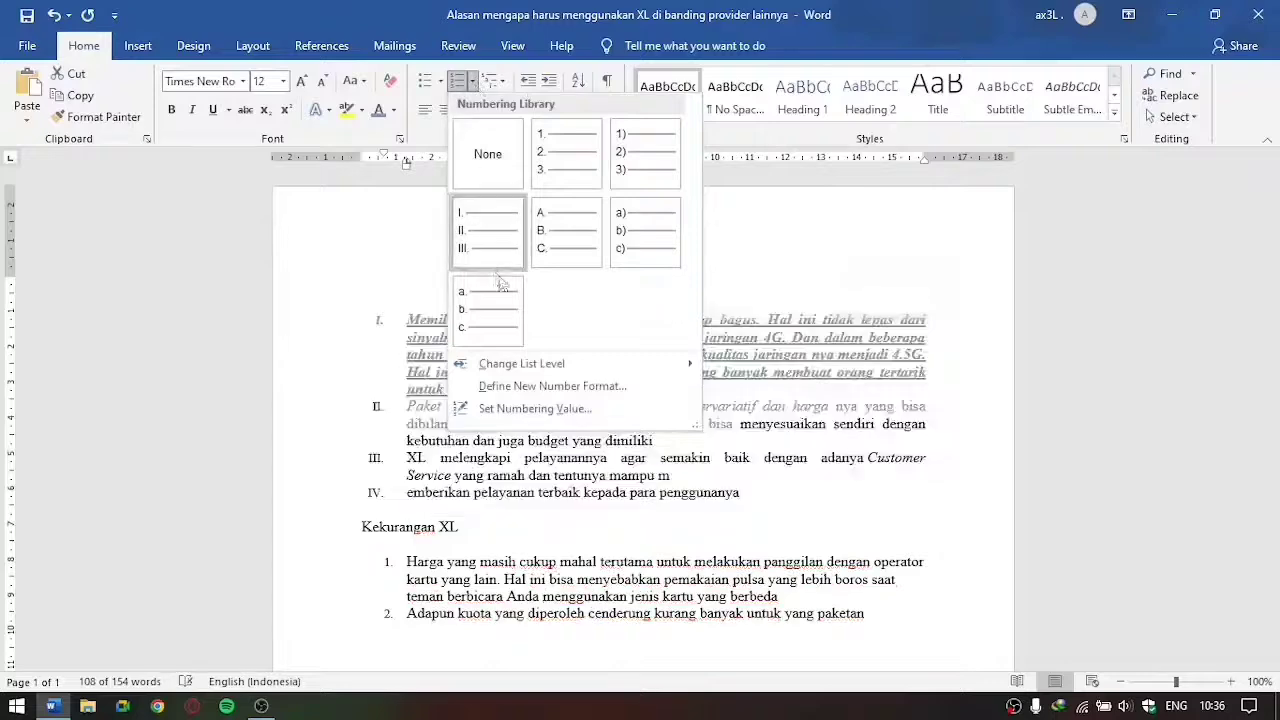
{"action": "left_click", "coordinate": [374, 243]}
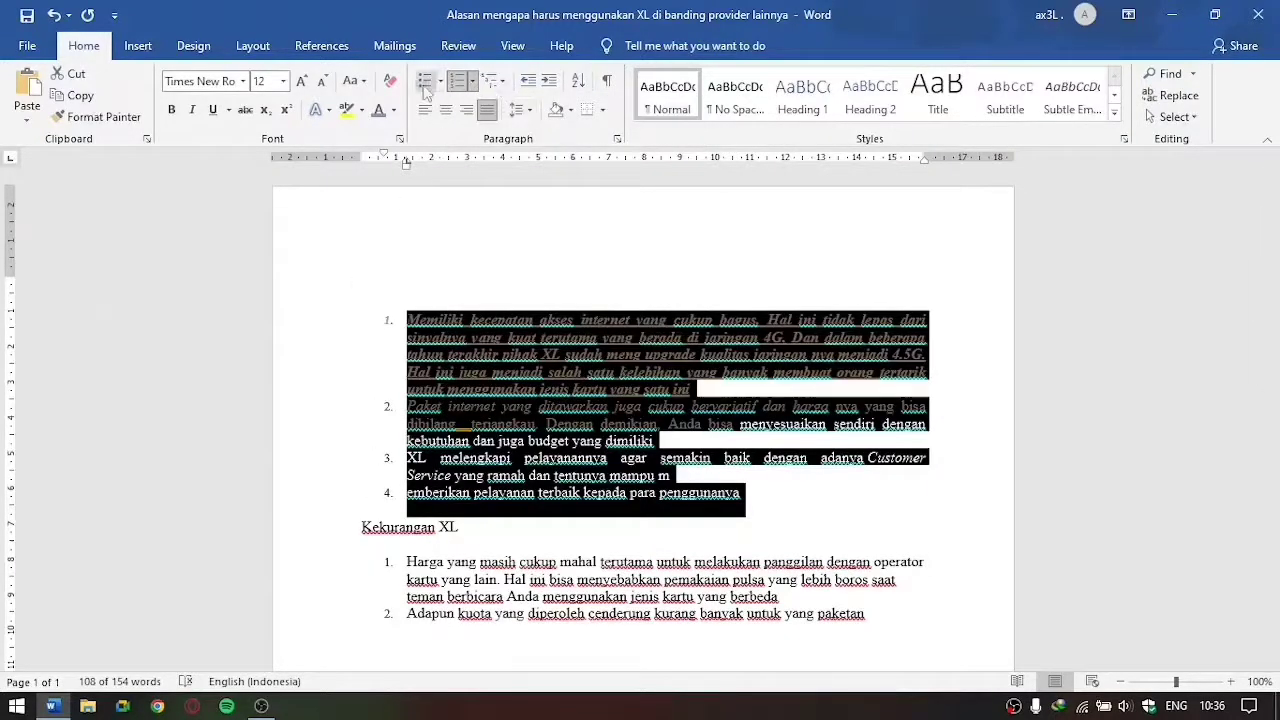
Step: Apply the multilevel list format starting with 1) to the four items, and remove their list numbering
{"action": "left_click", "coordinate": [505, 83]}
{"action": "left_click", "coordinate": [590, 285]}
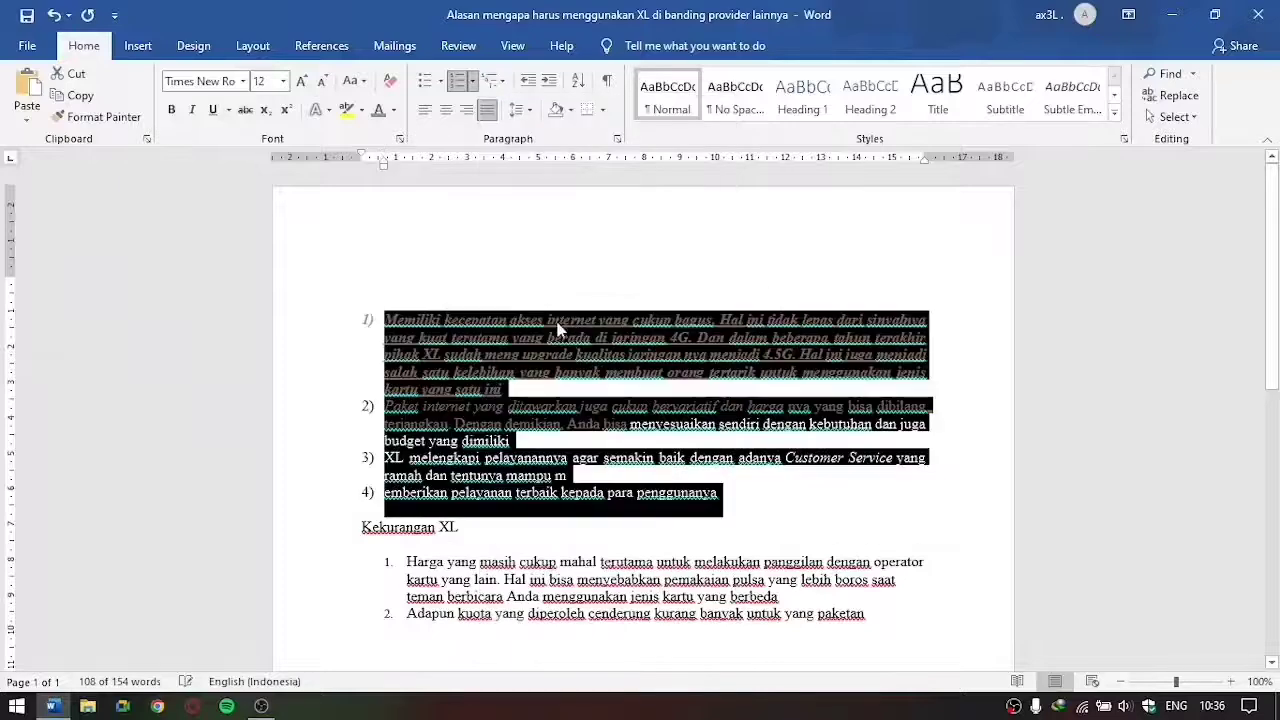
{"action": "left_click", "coordinate": [503, 83]}
{"action": "left_click", "coordinate": [503, 83]}
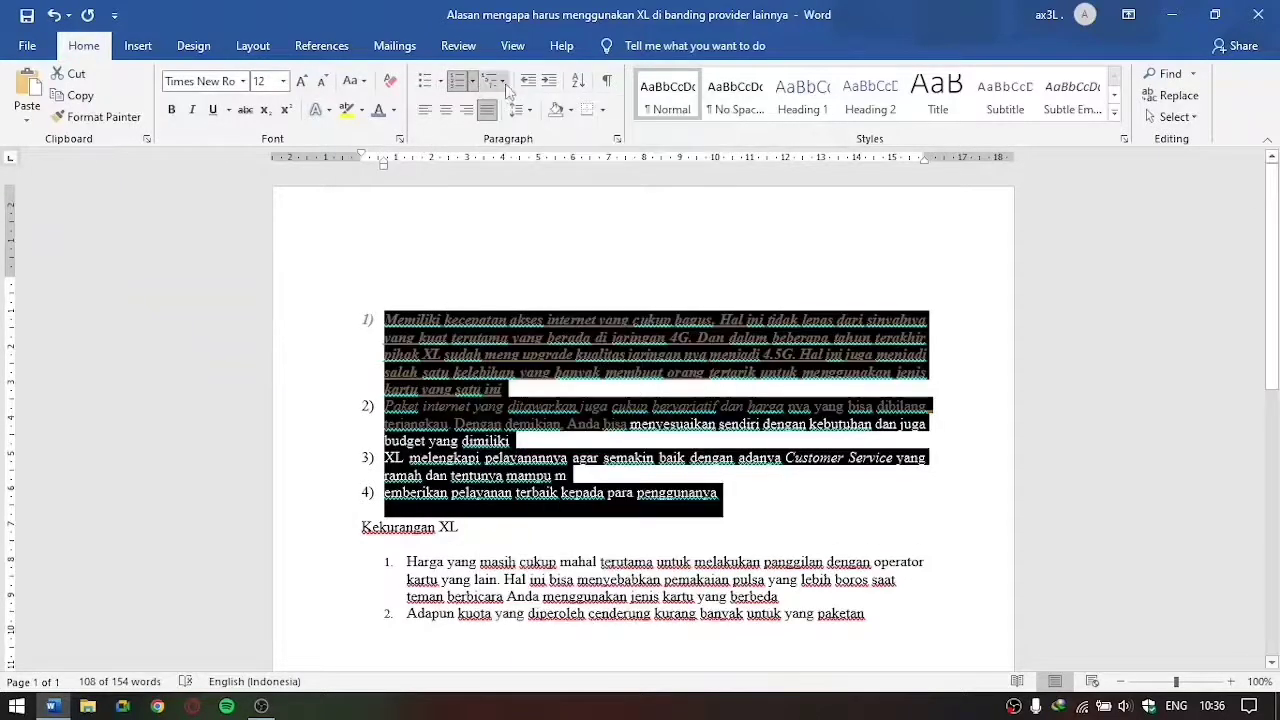
{"action": "left_click", "coordinate": [459, 84]}
{"action": "left_click", "coordinate": [689, 523]}
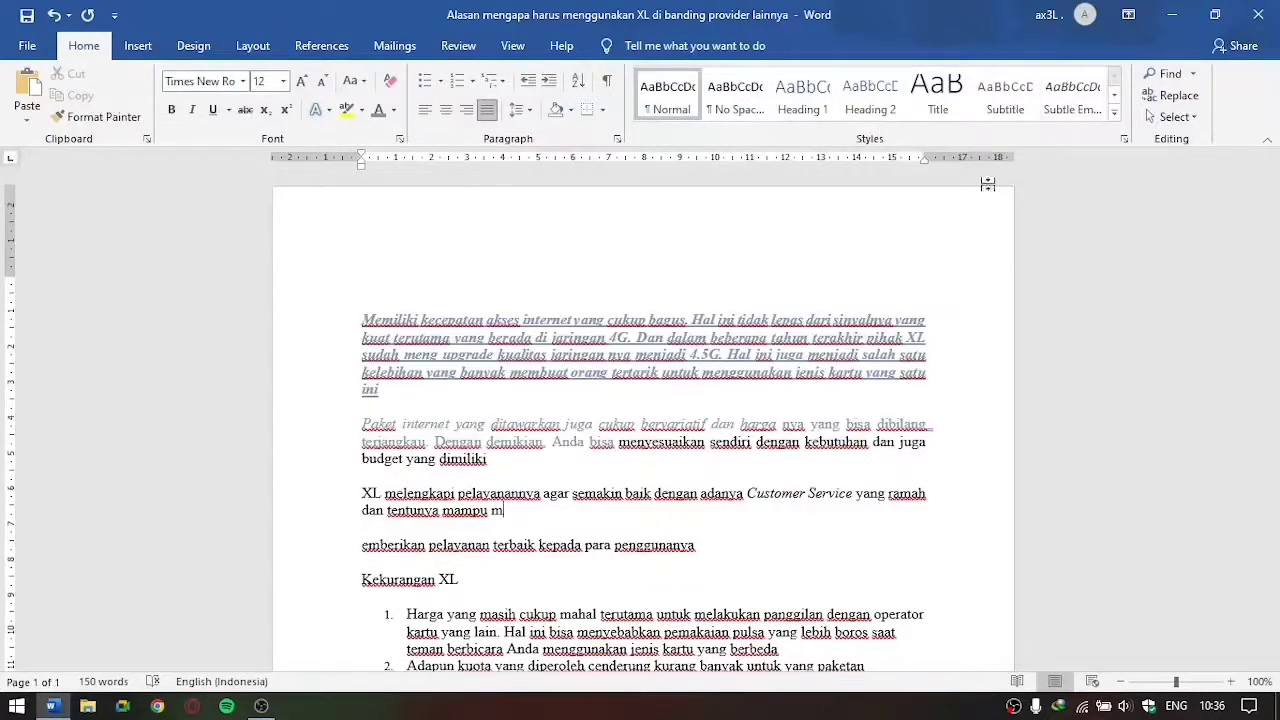
Step: Try the No Spacing, Heading 1, Heading 2 and Title styles on the four paragraphs above "Kekurangan XL", and finish with the Normal style
{"action": "left_click_drag", "start_coordinate": [358, 318], "coordinate": [724, 555]}
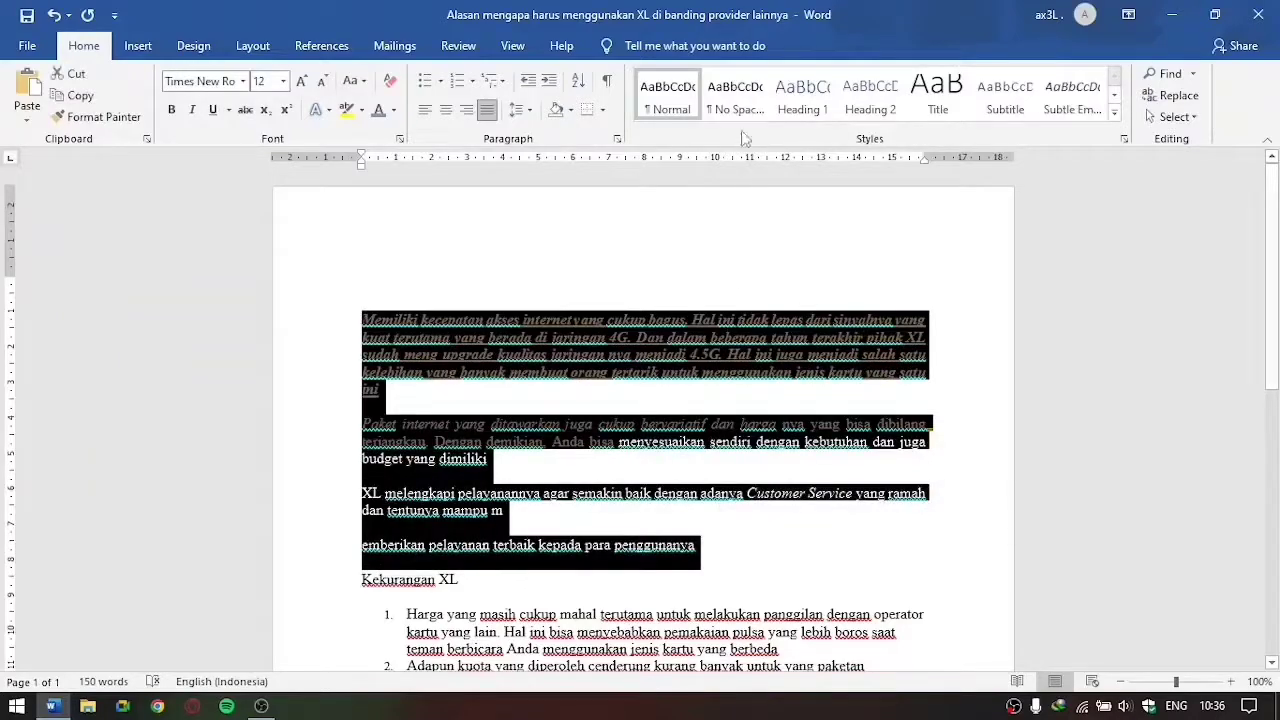
{"action": "left_click", "coordinate": [735, 95]}
{"action": "left_click", "coordinate": [802, 95]}
{"action": "left_click", "coordinate": [862, 91]}
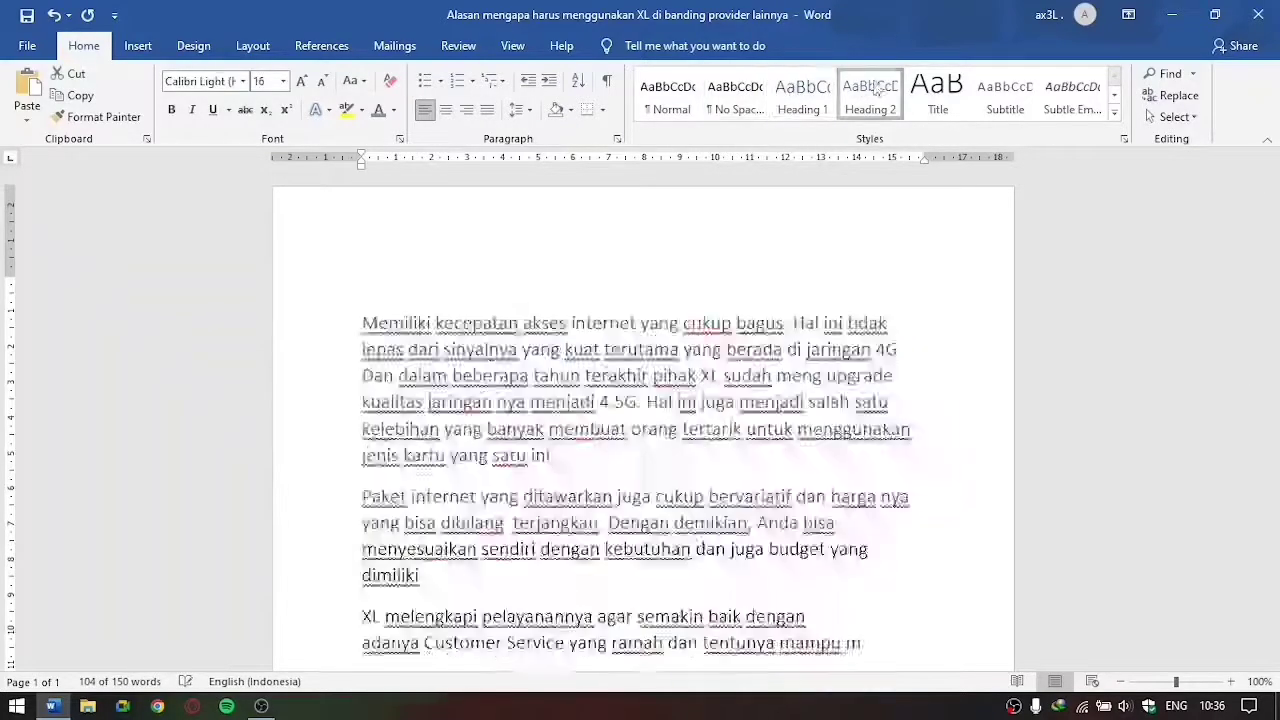
{"action": "left_click", "coordinate": [938, 87]}
{"action": "left_click", "coordinate": [694, 95]}
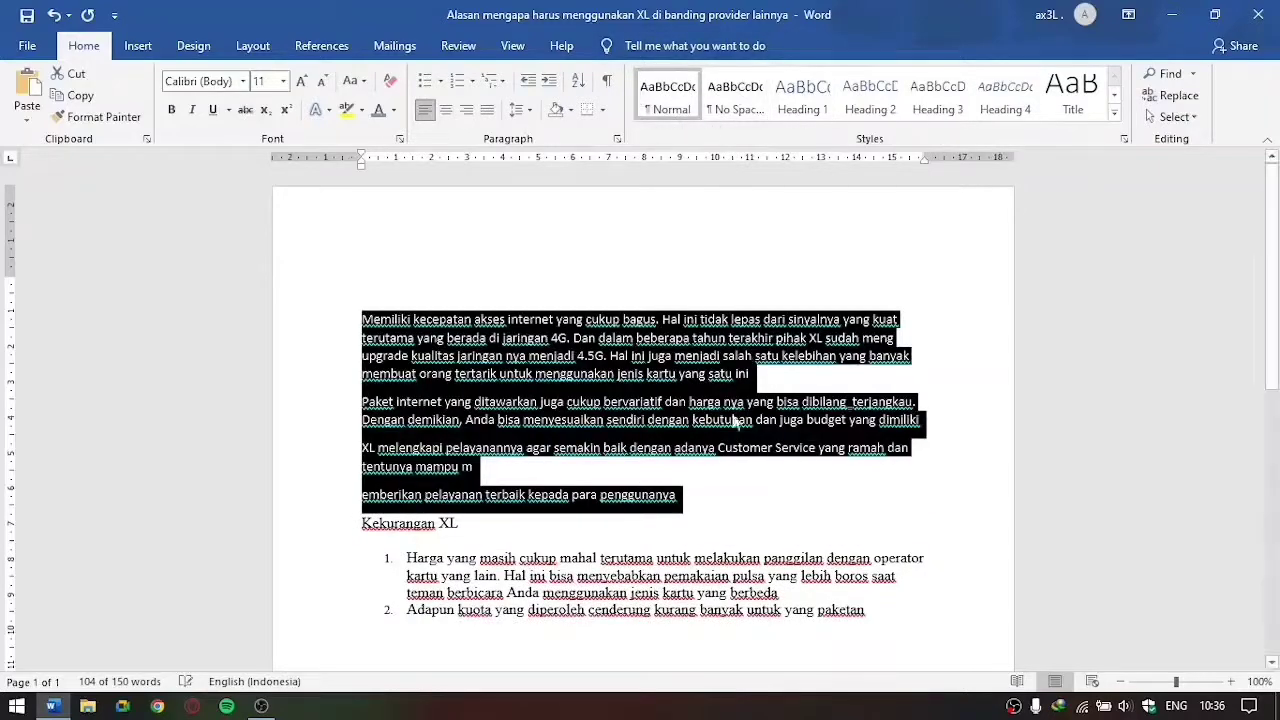
{"action": "left_click", "coordinate": [716, 505]}
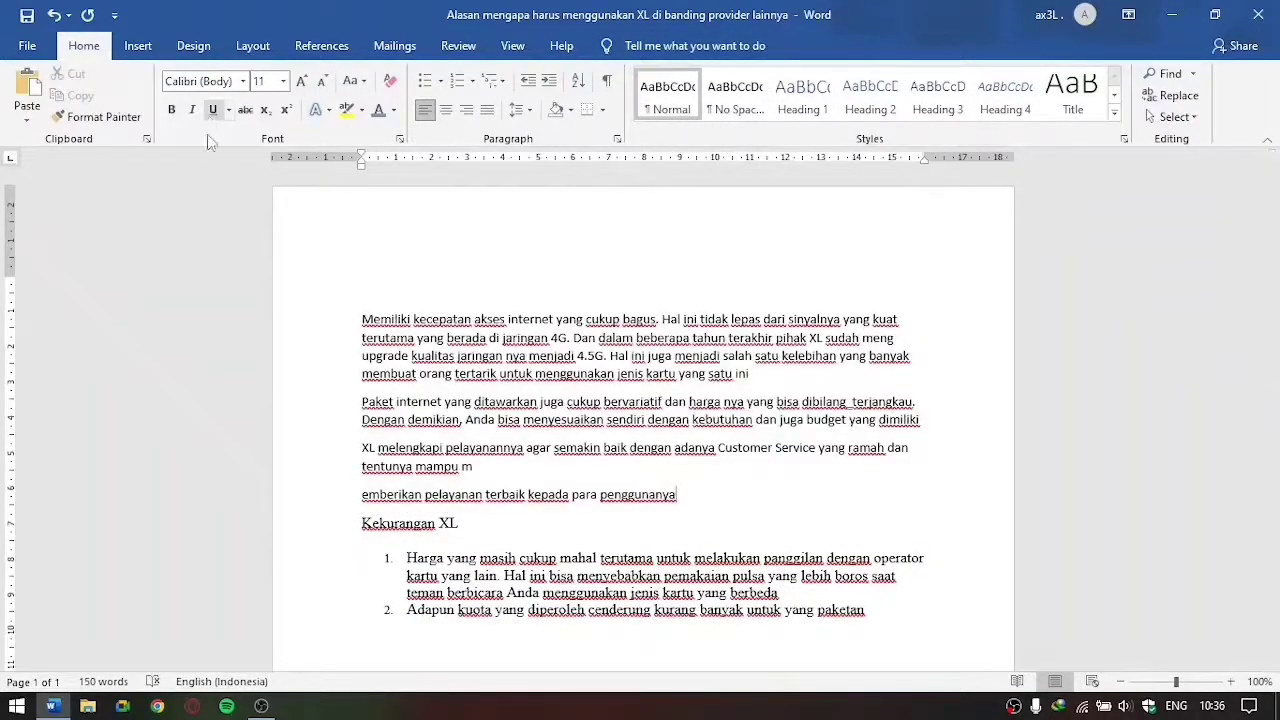
Step: Insert a page break on the empty line below the numbered list under "Kekurangan XL"
{"action": "left_click", "coordinate": [147, 52]}
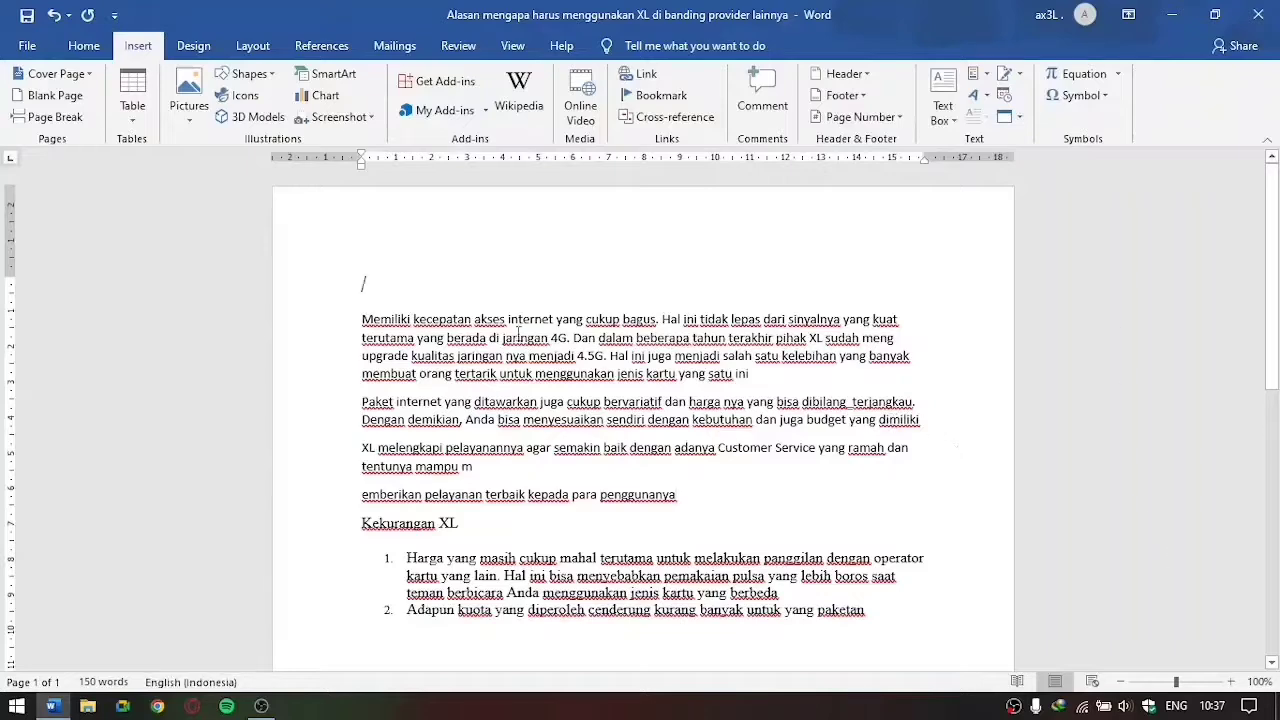
{"action": "scroll", "coordinate": [440, 295], "scroll_direction": "down", "scroll_amount": 5}
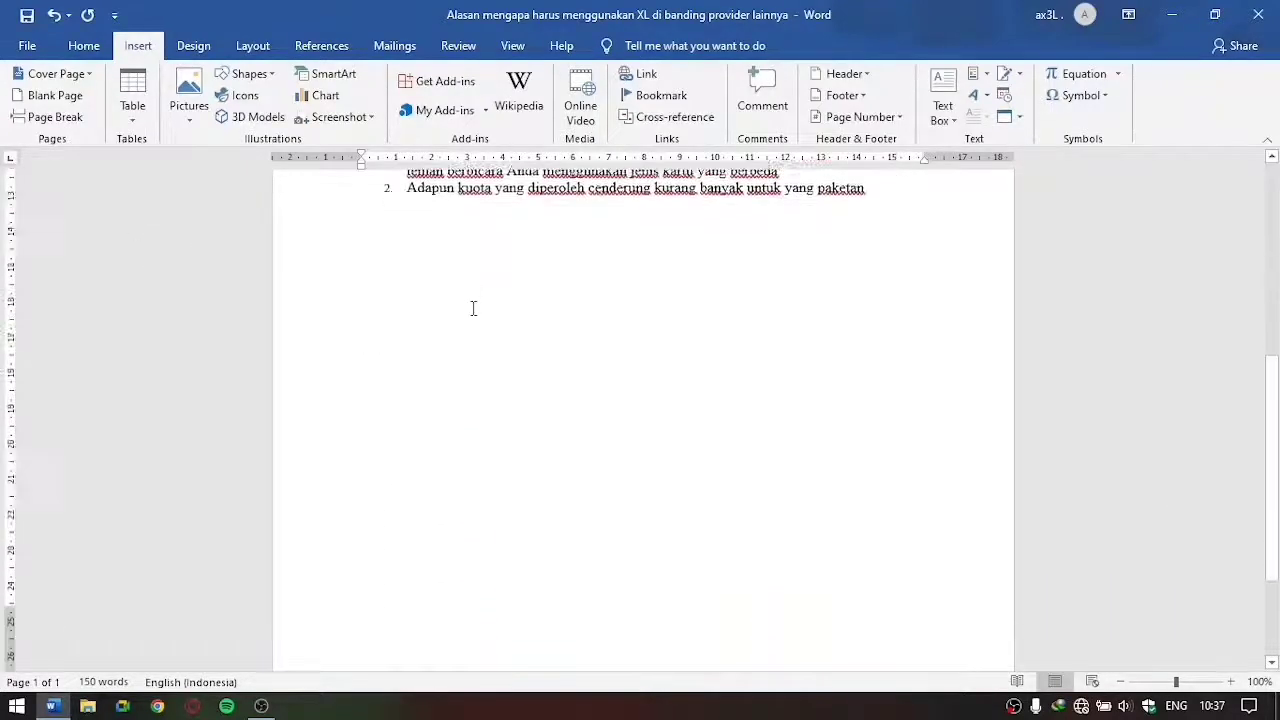
{"action": "left_click", "coordinate": [455, 539]}
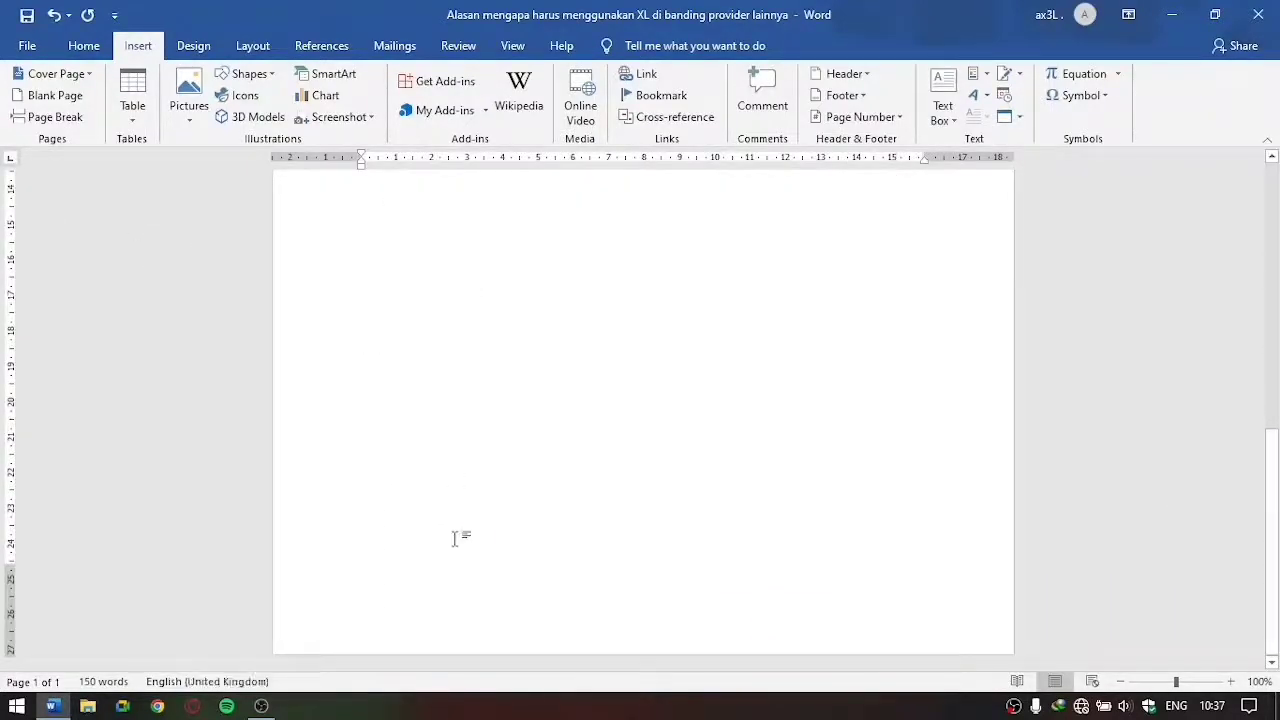
{"action": "double_click", "coordinate": [453, 538]}
{"action": "key", "text": "ctrl+z"}
{"action": "left_click", "coordinate": [434, 414]}
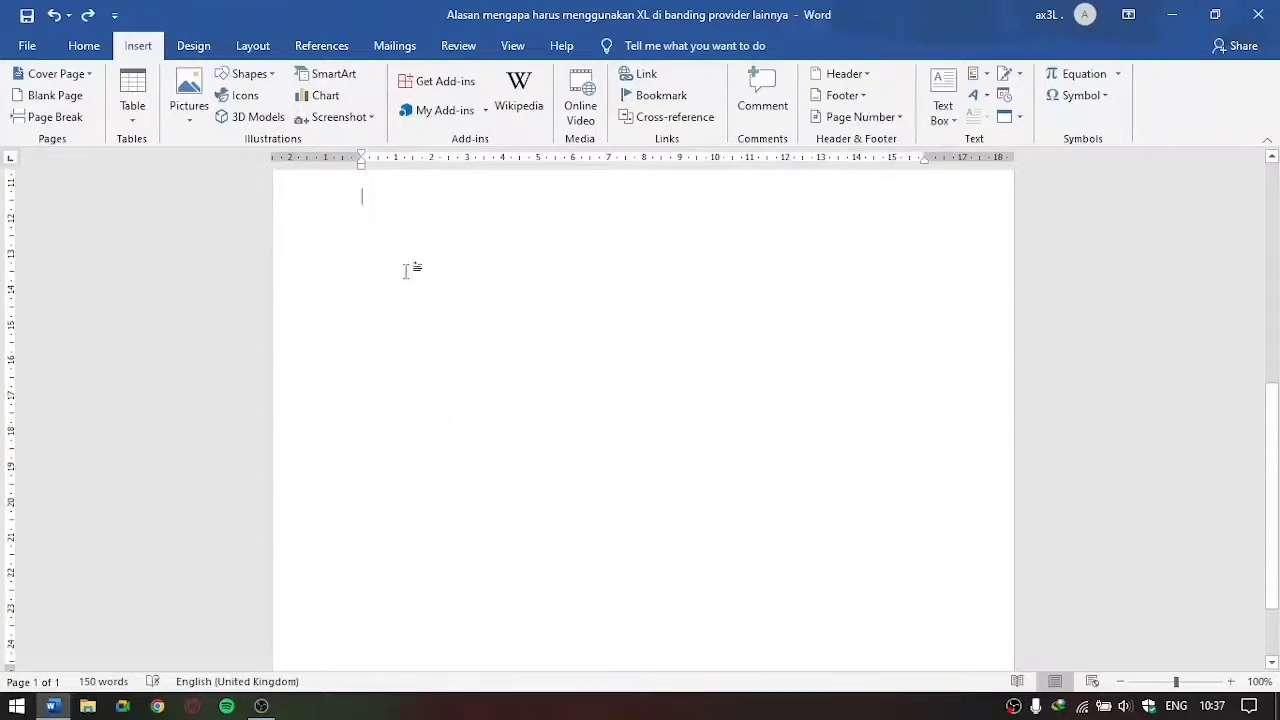
{"action": "scroll", "coordinate": [443, 484], "scroll_direction": "up", "scroll_amount": 3}
{"action": "scroll", "coordinate": [420, 335], "scroll_direction": "down", "scroll_amount": 5}
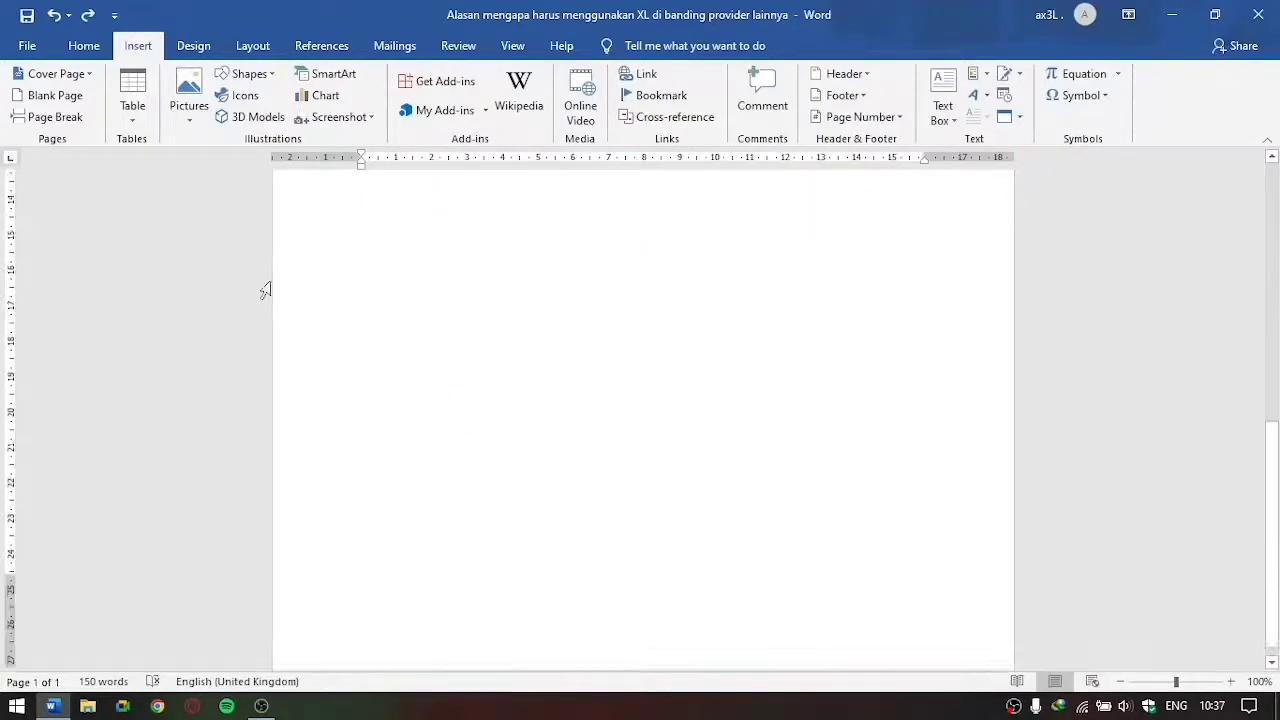
{"action": "left_click", "coordinate": [55, 117]}
Step: Examine the boundary between the first page and the new second page
{"action": "scroll", "coordinate": [700, 449], "scroll_direction": "down", "scroll_amount": 6}
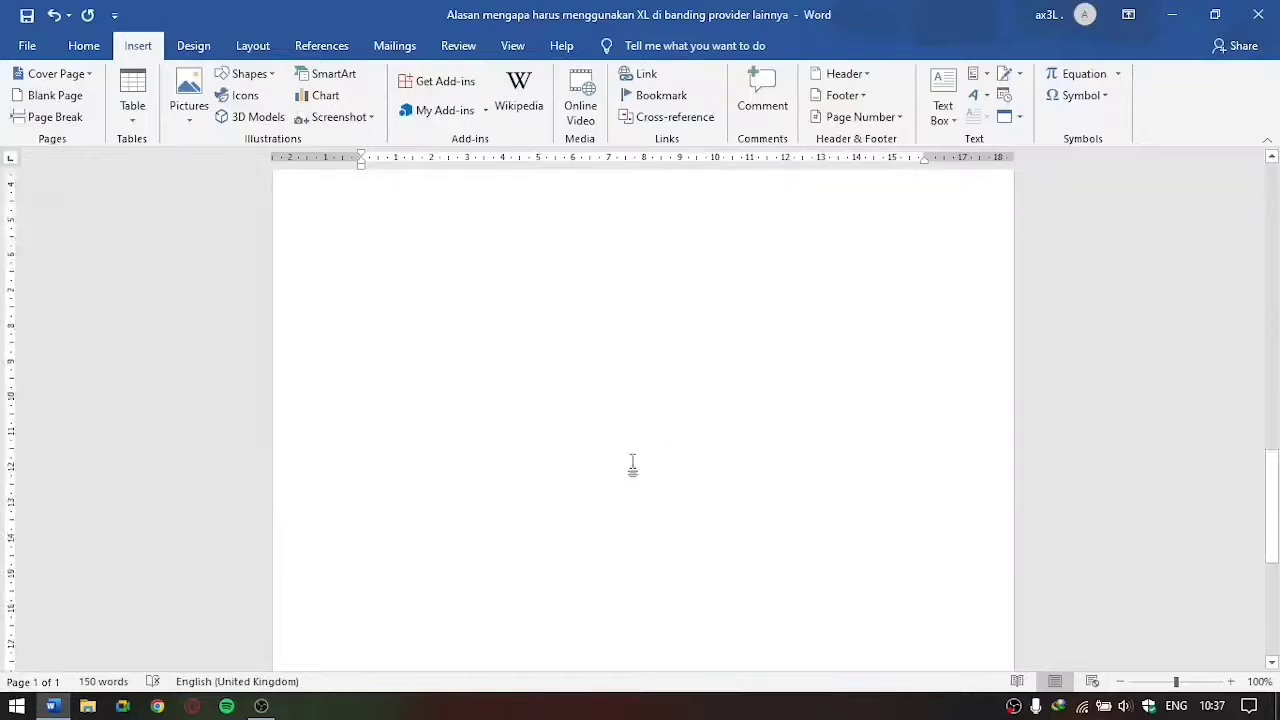
{"action": "scroll", "coordinate": [622, 462], "scroll_direction": "up", "scroll_amount": 12}
{"action": "scroll", "coordinate": [515, 388], "scroll_direction": "down", "scroll_amount": 4}
{"action": "scroll", "coordinate": [519, 392], "scroll_direction": "down", "scroll_amount": 4}
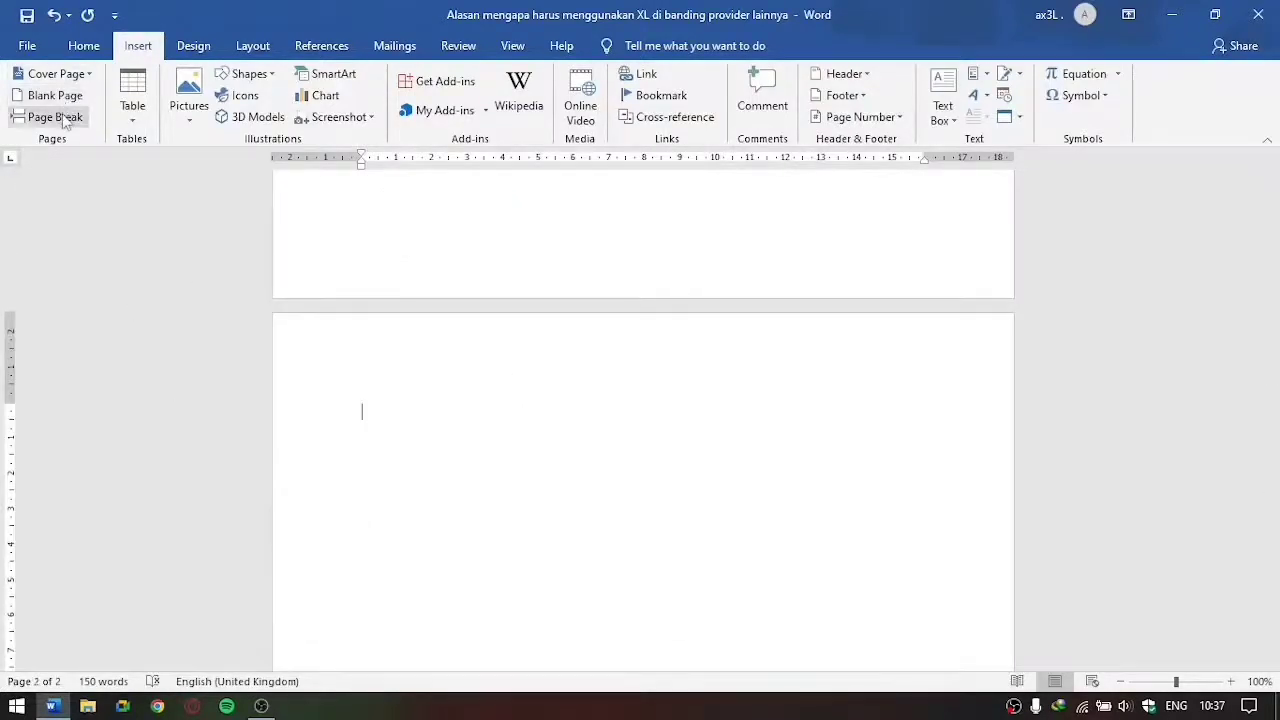
{"action": "scroll", "coordinate": [475, 376], "scroll_direction": "up", "scroll_amount": 2}
{"action": "scroll", "coordinate": [475, 376], "scroll_direction": "up", "scroll_amount": 3}
{"action": "scroll", "coordinate": [529, 323], "scroll_direction": "down", "scroll_amount": 4}
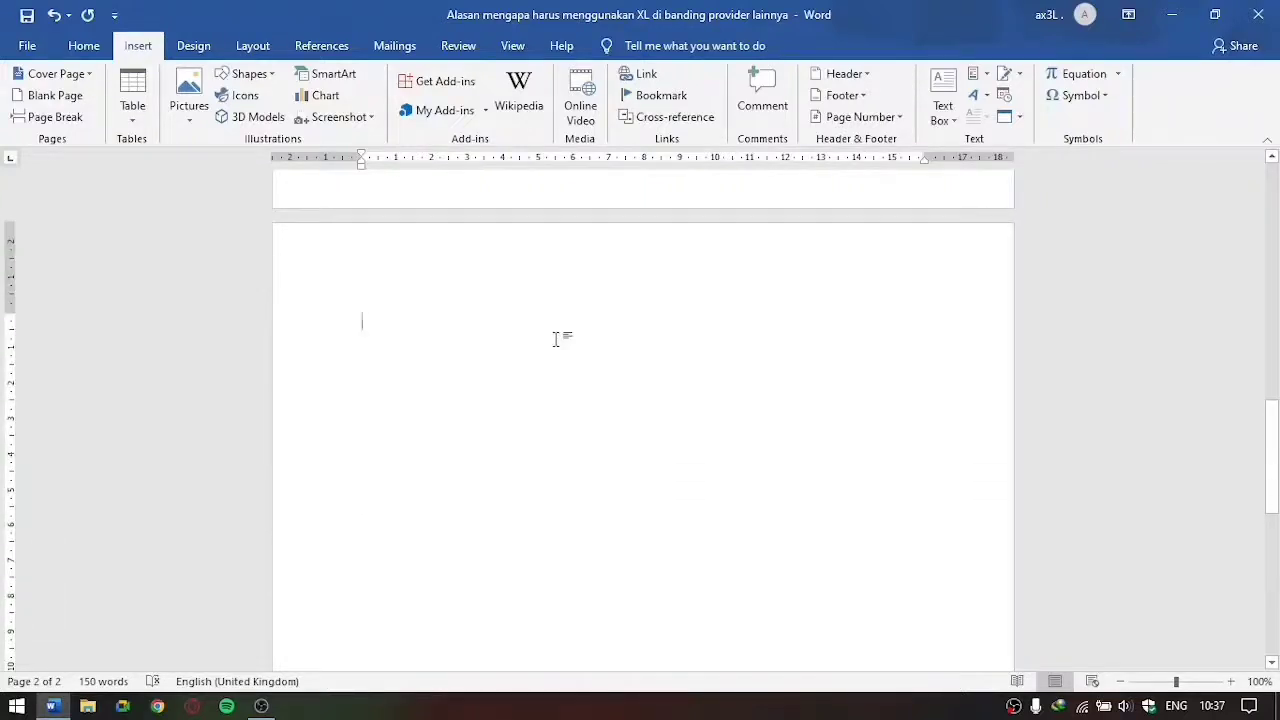
{"action": "scroll", "coordinate": [569, 385], "scroll_direction": "up", "scroll_amount": 3}
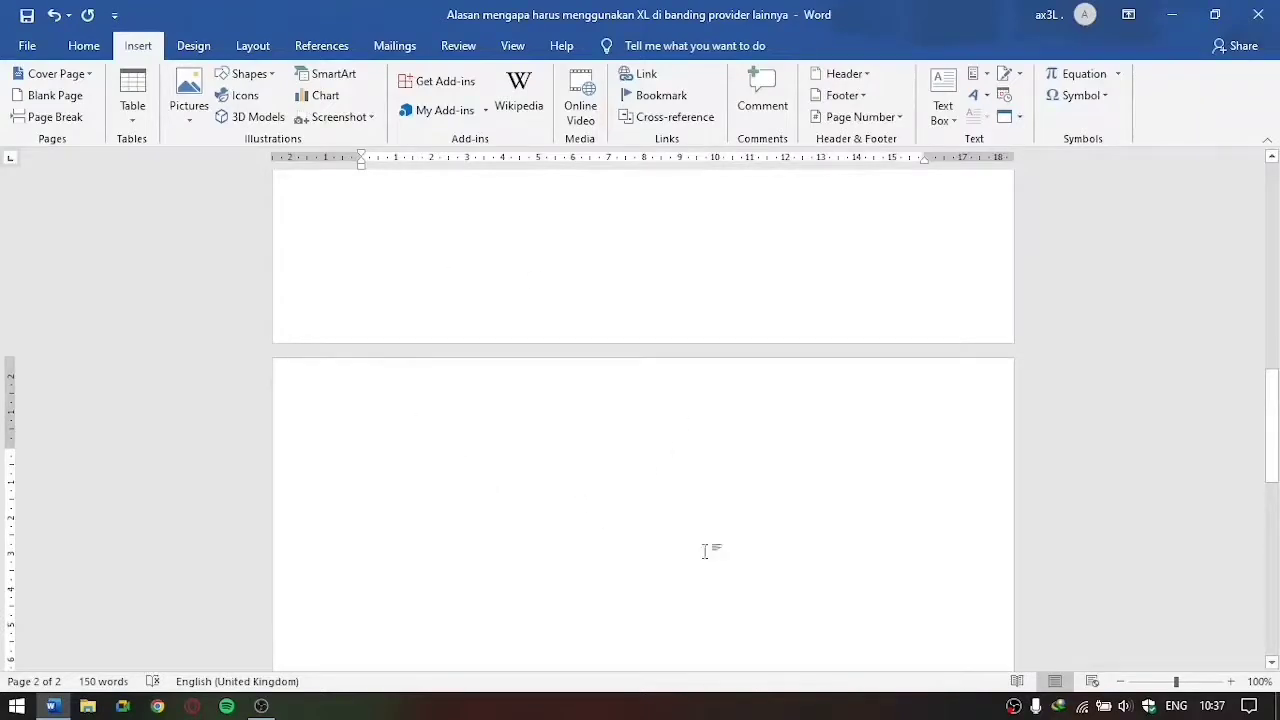
Step: Insert another page break at the start of the second page
{"action": "left_click", "coordinate": [1119, 682]}
{"action": "left_click", "coordinate": [1119, 682]}
{"action": "left_click", "coordinate": [1119, 682]}
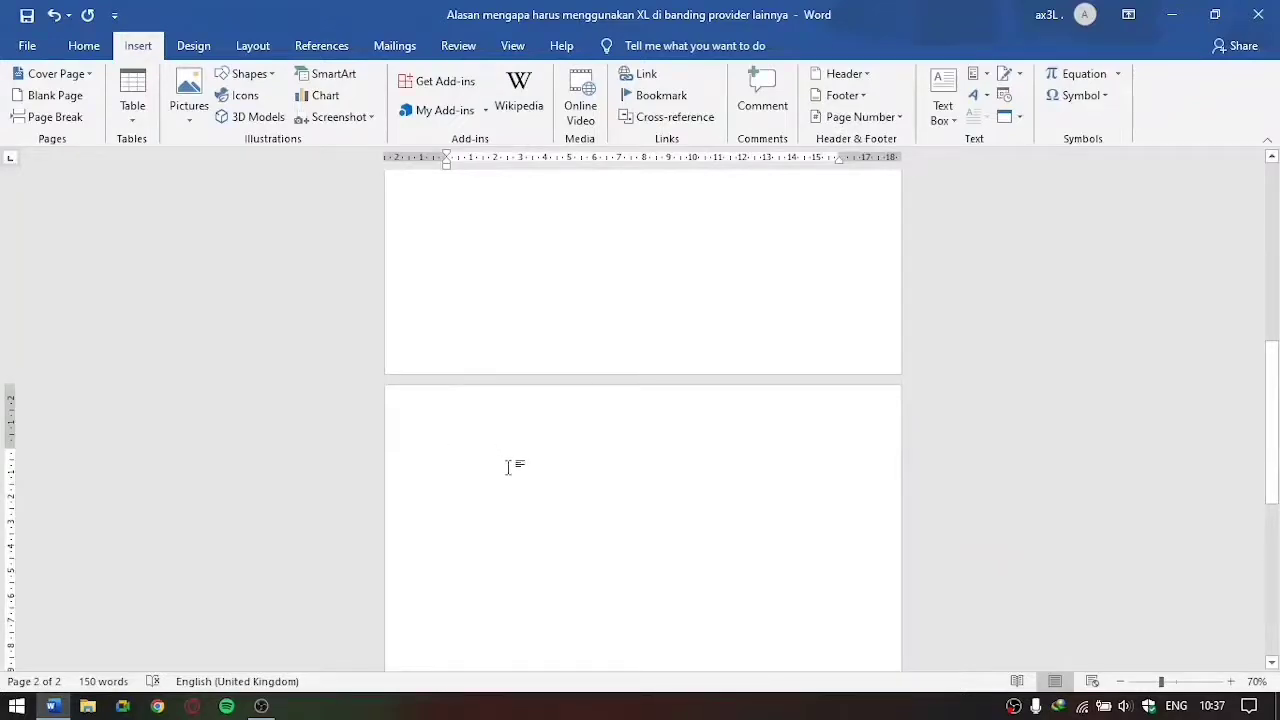
{"action": "left_click", "coordinate": [48, 117]}
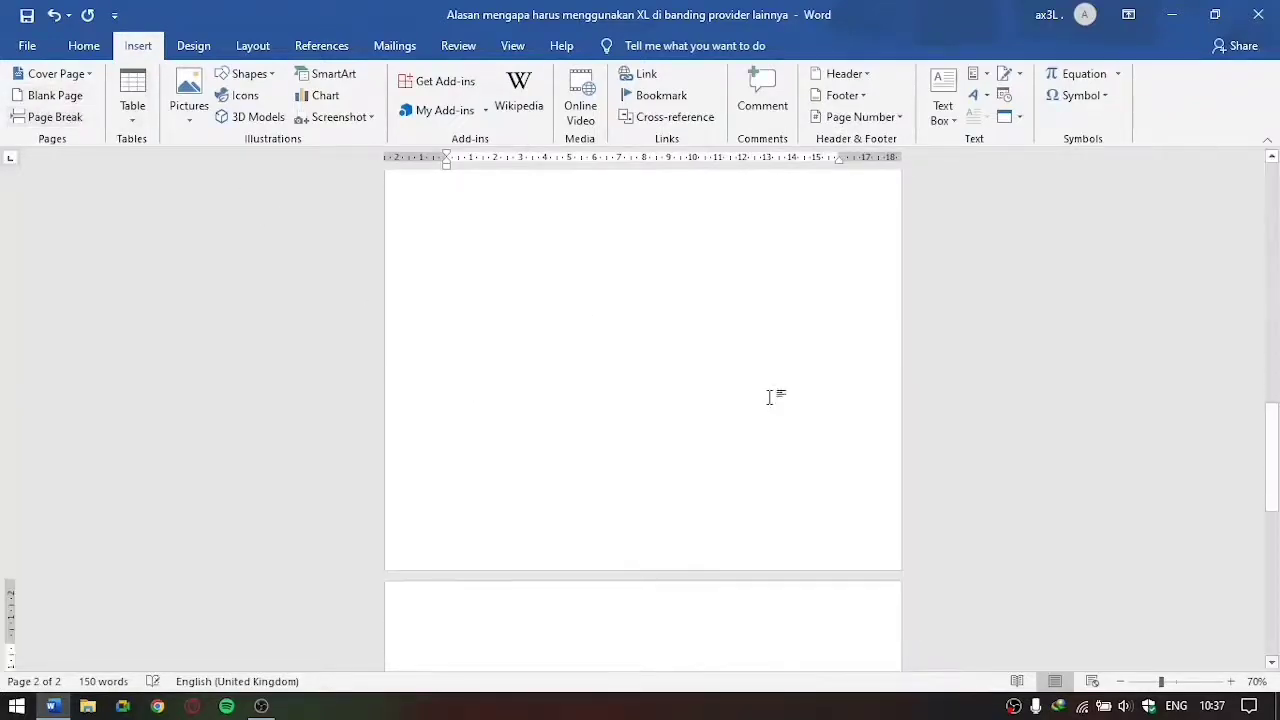
{"action": "scroll", "coordinate": [703, 456], "scroll_direction": "up", "scroll_amount": 10}
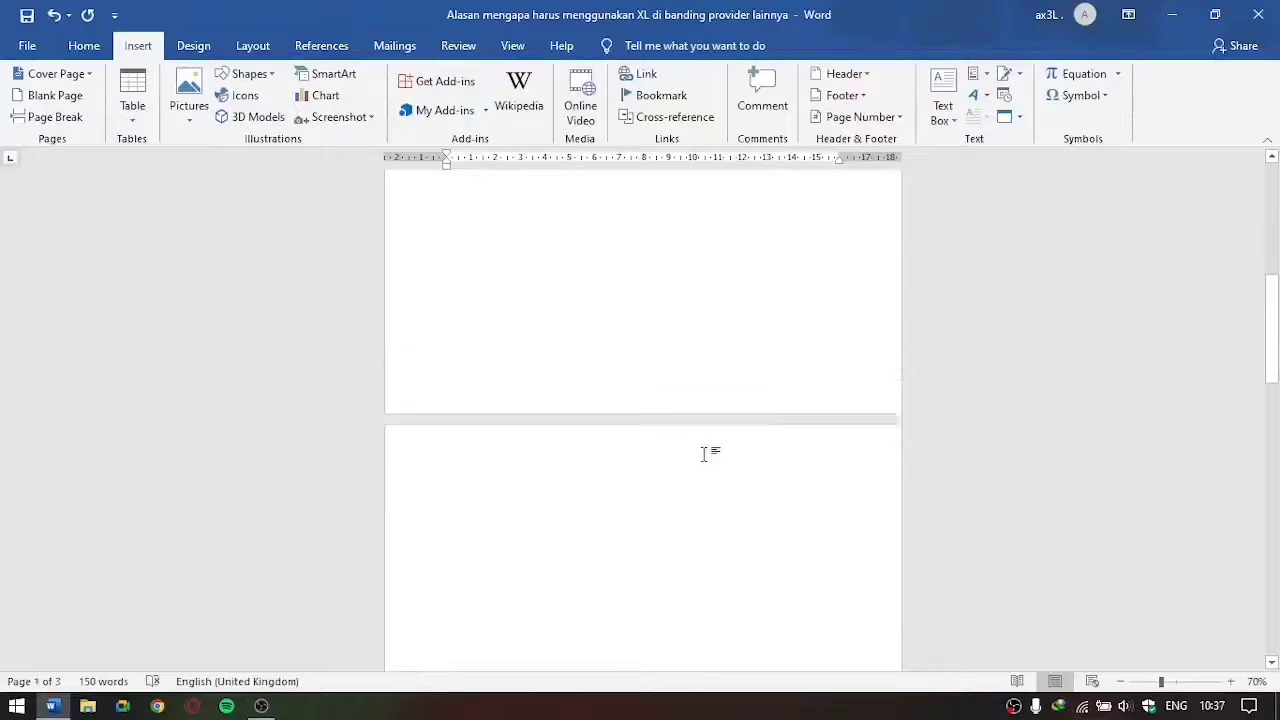
Step: Insert a table with three columns and two rows at the start of the empty second page
{"action": "scroll", "coordinate": [705, 455], "scroll_direction": "down", "scroll_amount": 8}
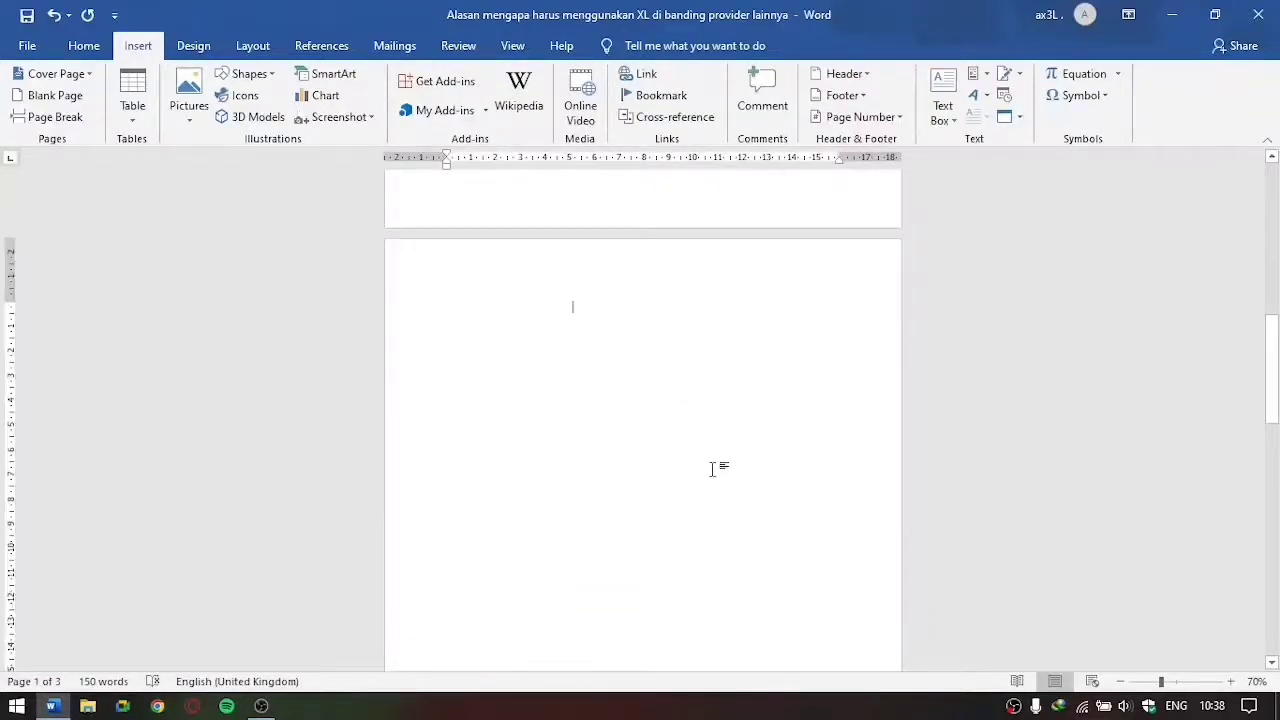
{"action": "scroll", "coordinate": [710, 468], "scroll_direction": "down", "scroll_amount": 5}
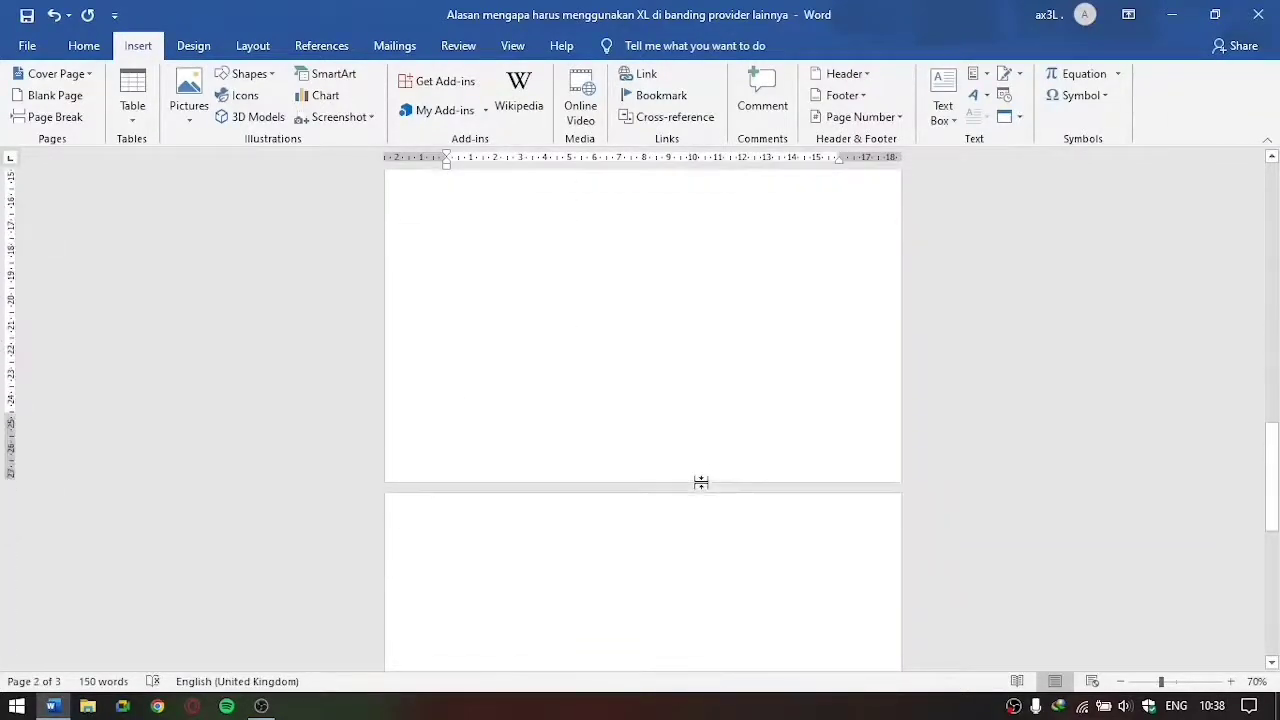
{"action": "left_click", "coordinate": [710, 402]}
{"action": "scroll", "coordinate": [630, 312], "scroll_direction": "up", "scroll_amount": 10}
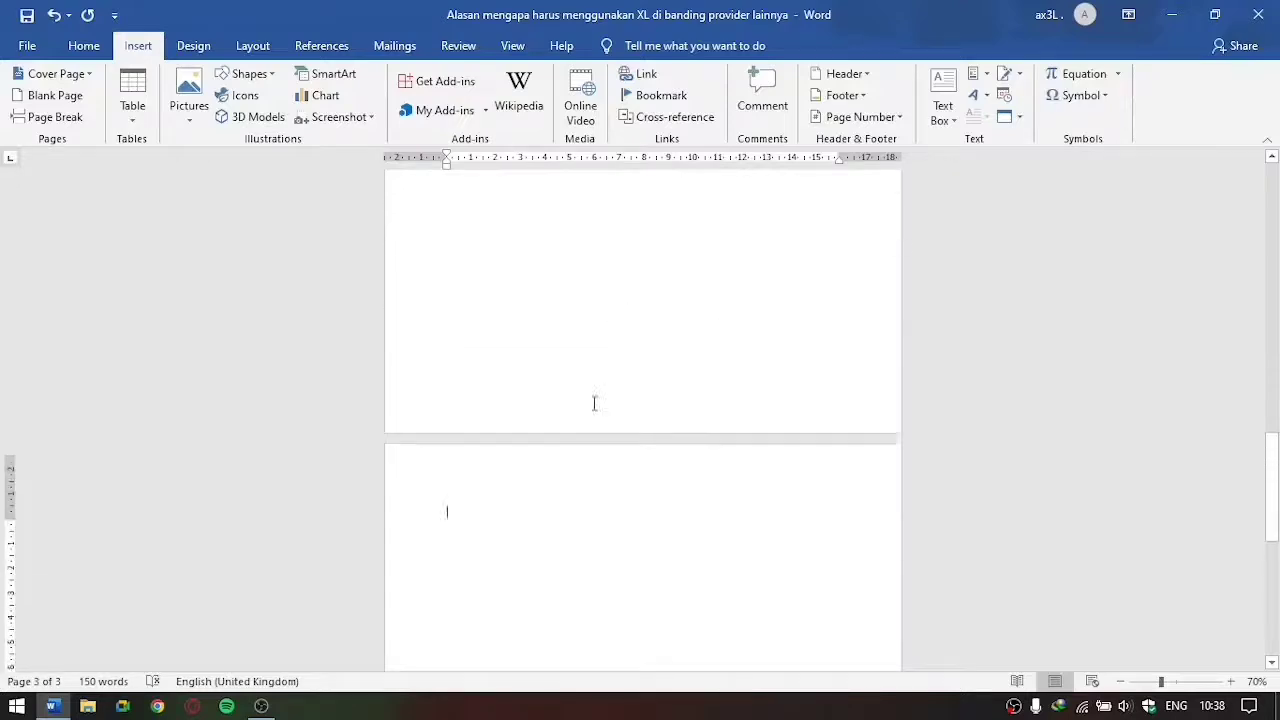
{"action": "left_click", "coordinate": [490, 412]}
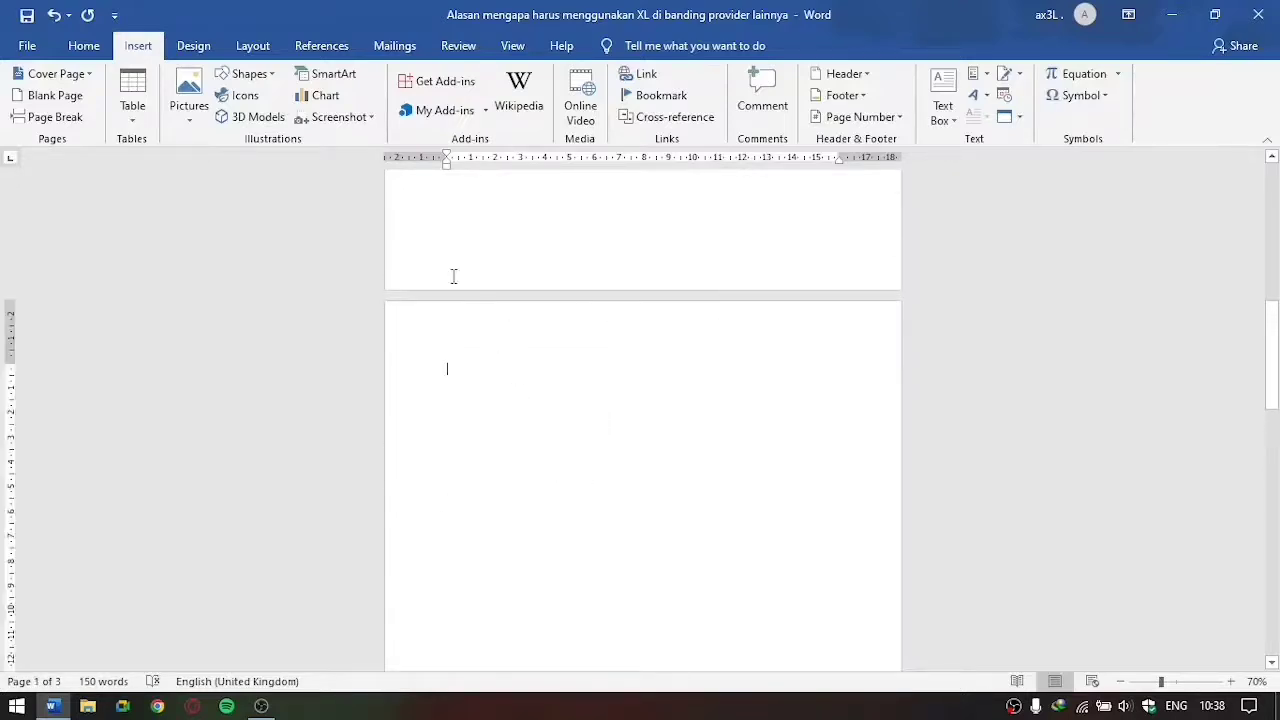
{"action": "left_click", "coordinate": [132, 110]}
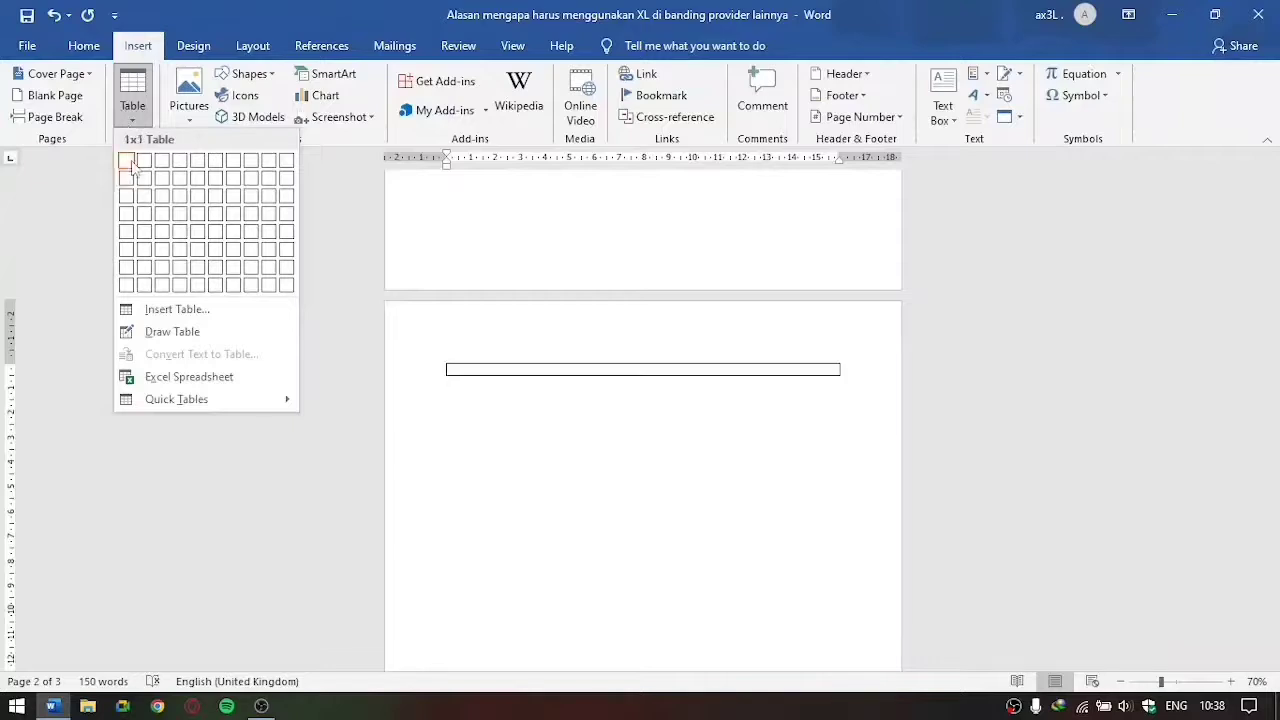
{"action": "left_click", "coordinate": [168, 188]}
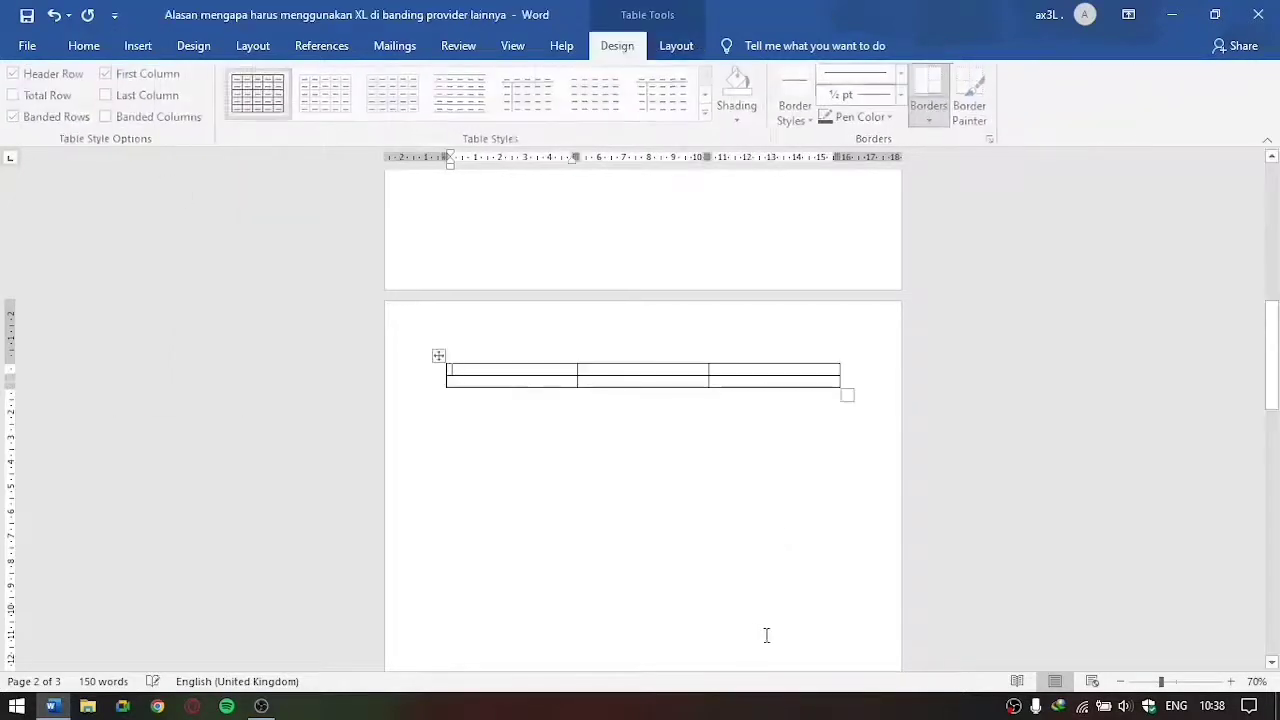
Step: Widen the table's last column into the page margin and apply the plain style with only a header-row line and a first-column line
{"action": "left_click", "coordinate": [833, 379]}
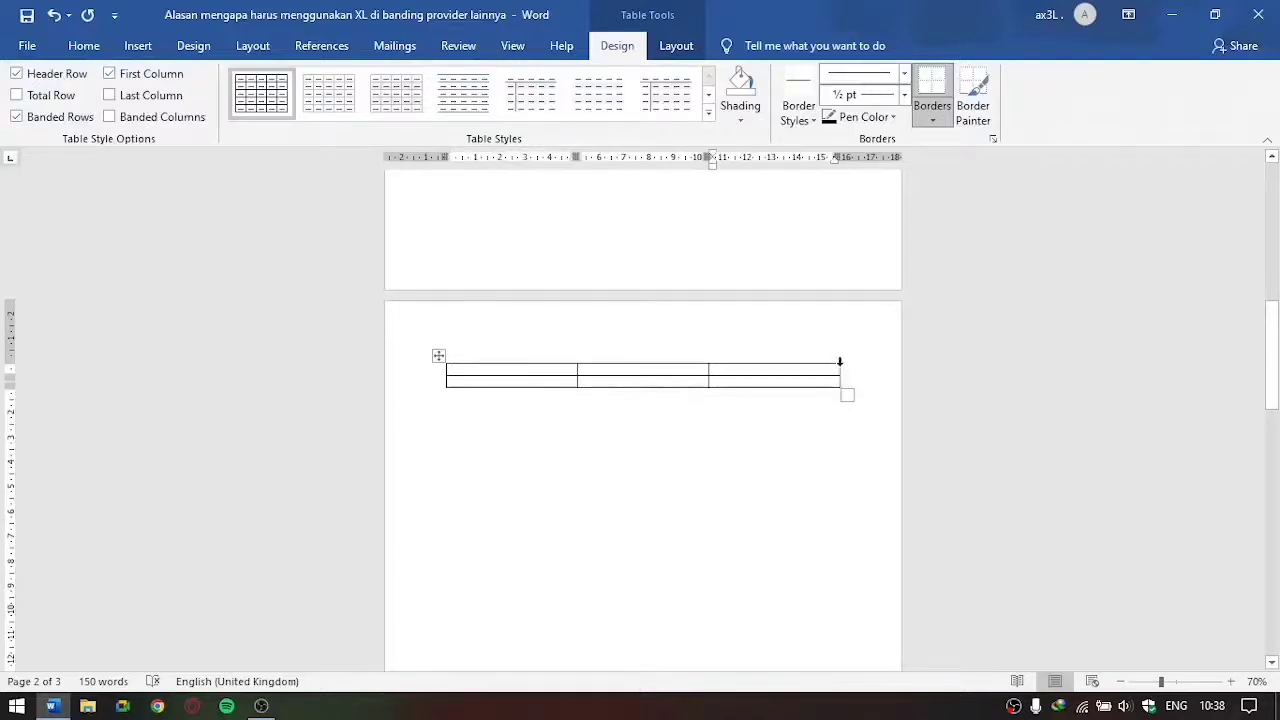
{"action": "left_click_drag", "start_coordinate": [840, 371], "coordinate": [872, 371]}
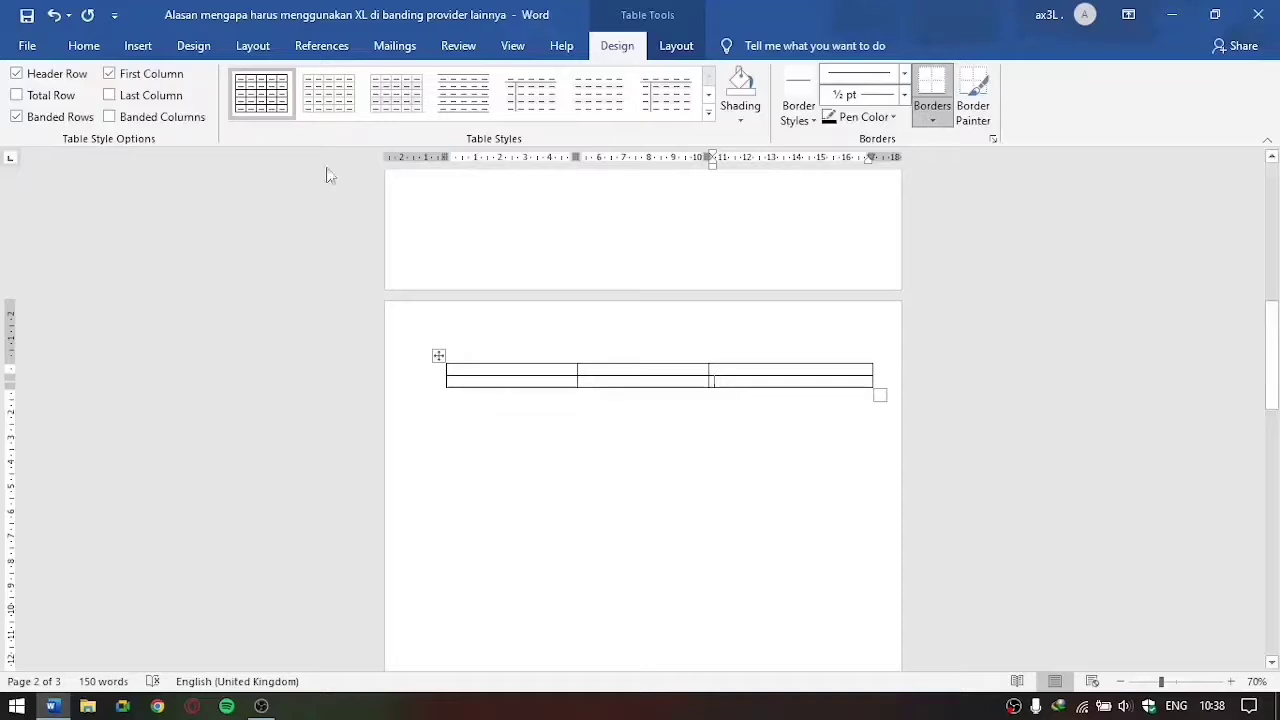
{"action": "left_click", "coordinate": [329, 95]}
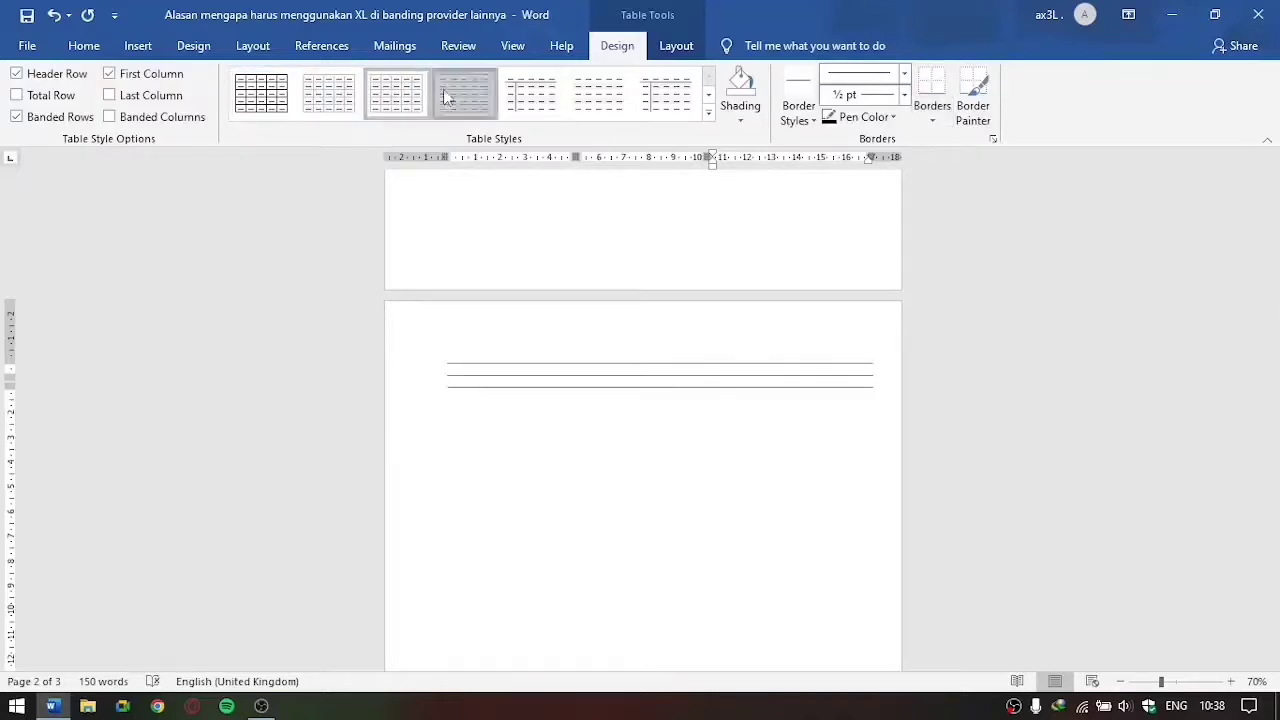
{"action": "left_click", "coordinate": [660, 95]}
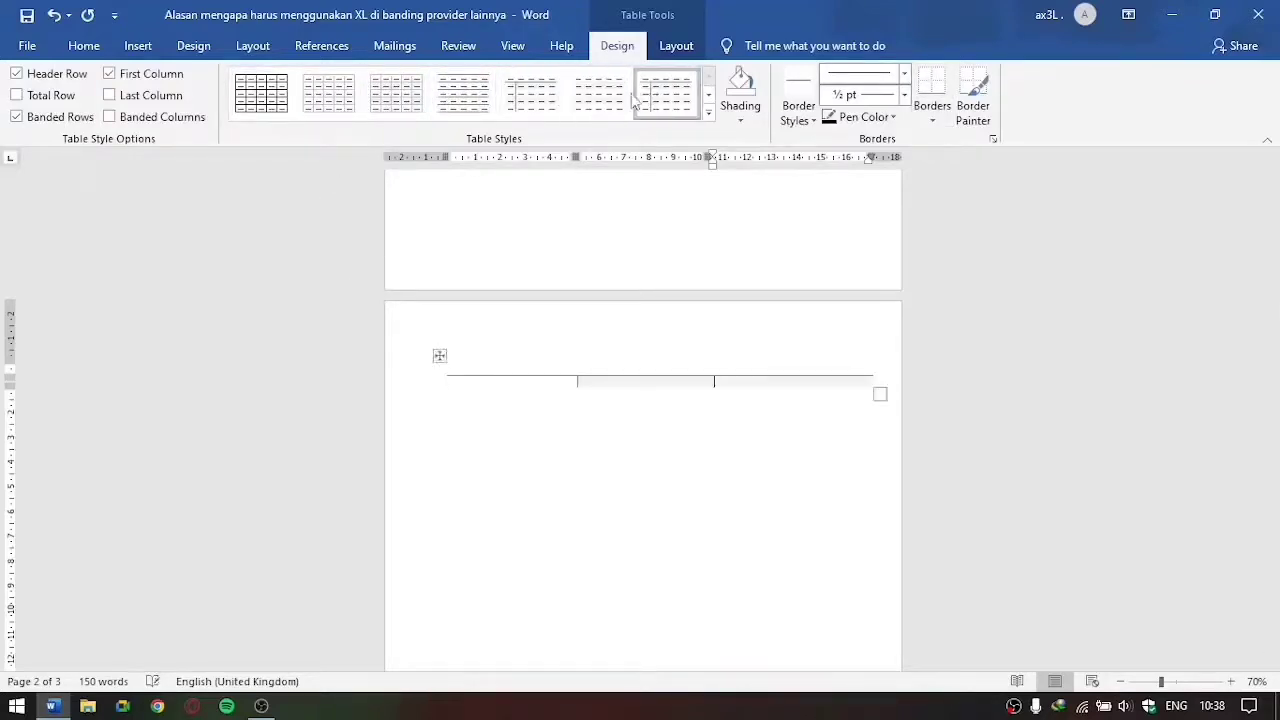
Step: Insert the night-time town picture from the device's Saved Pictures folder into the table
{"action": "left_click", "coordinate": [137, 45]}
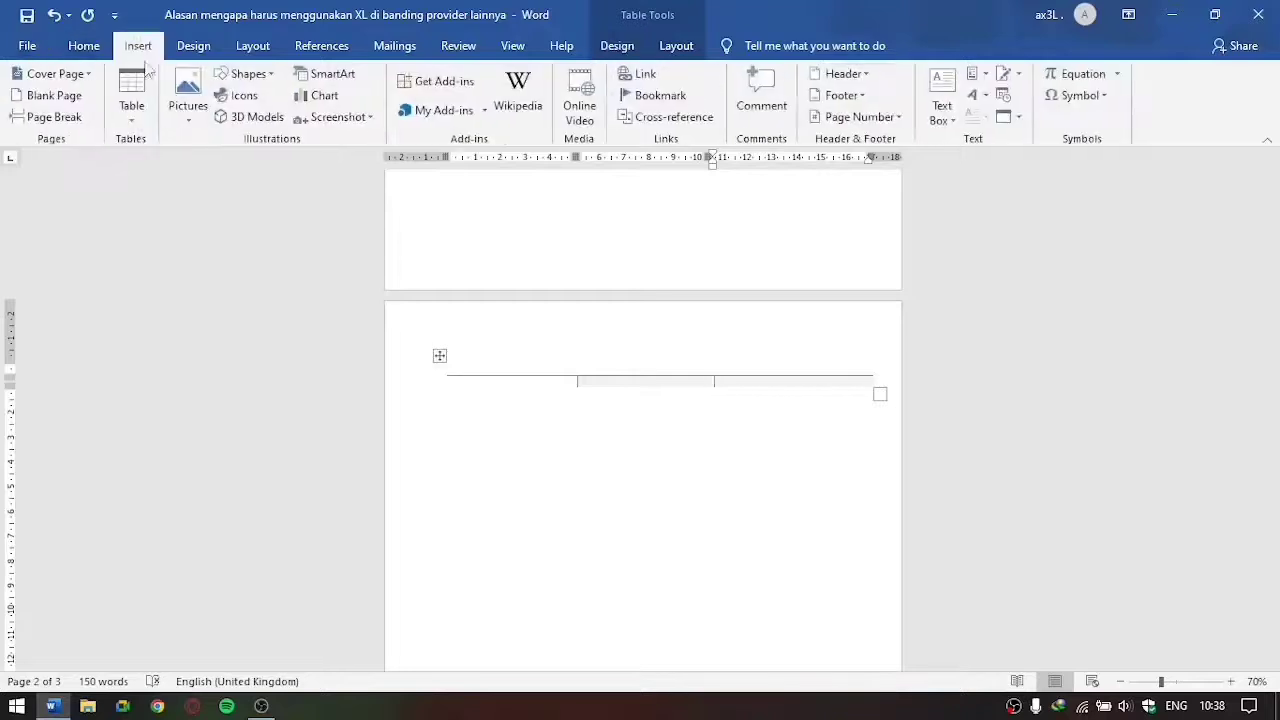
{"action": "left_click", "coordinate": [185, 119]}
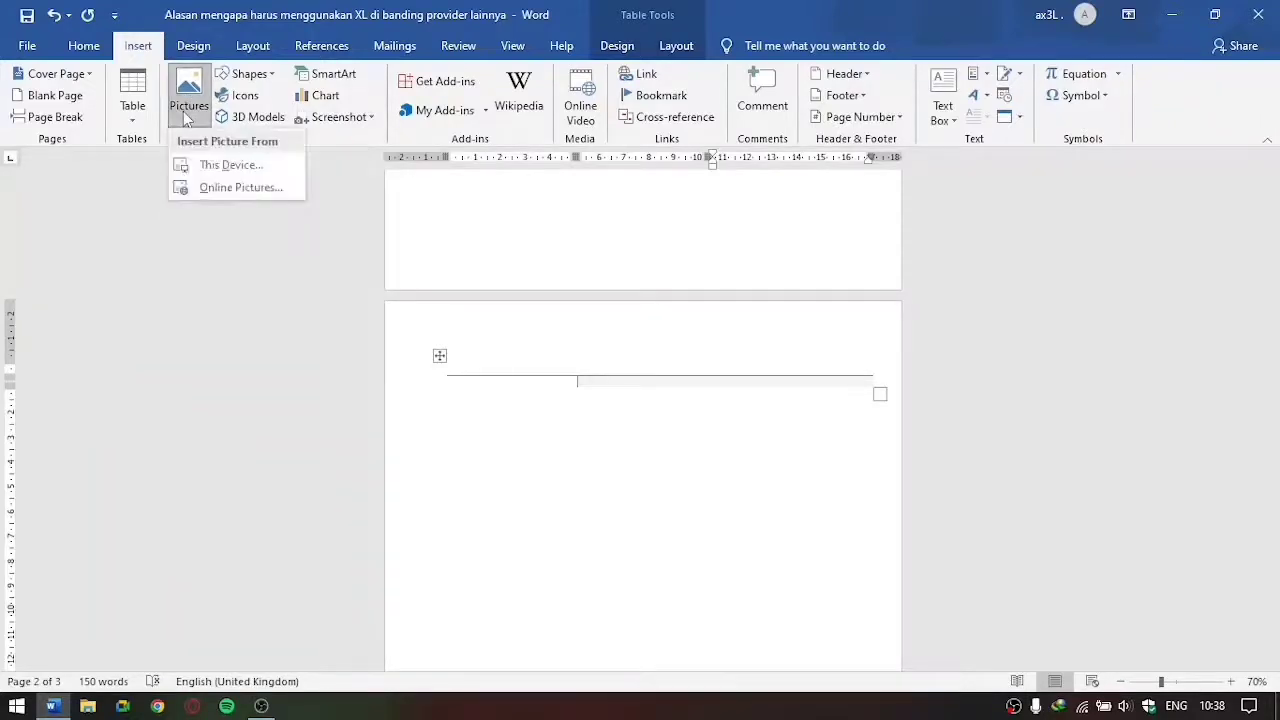
{"action": "left_click", "coordinate": [225, 165]}
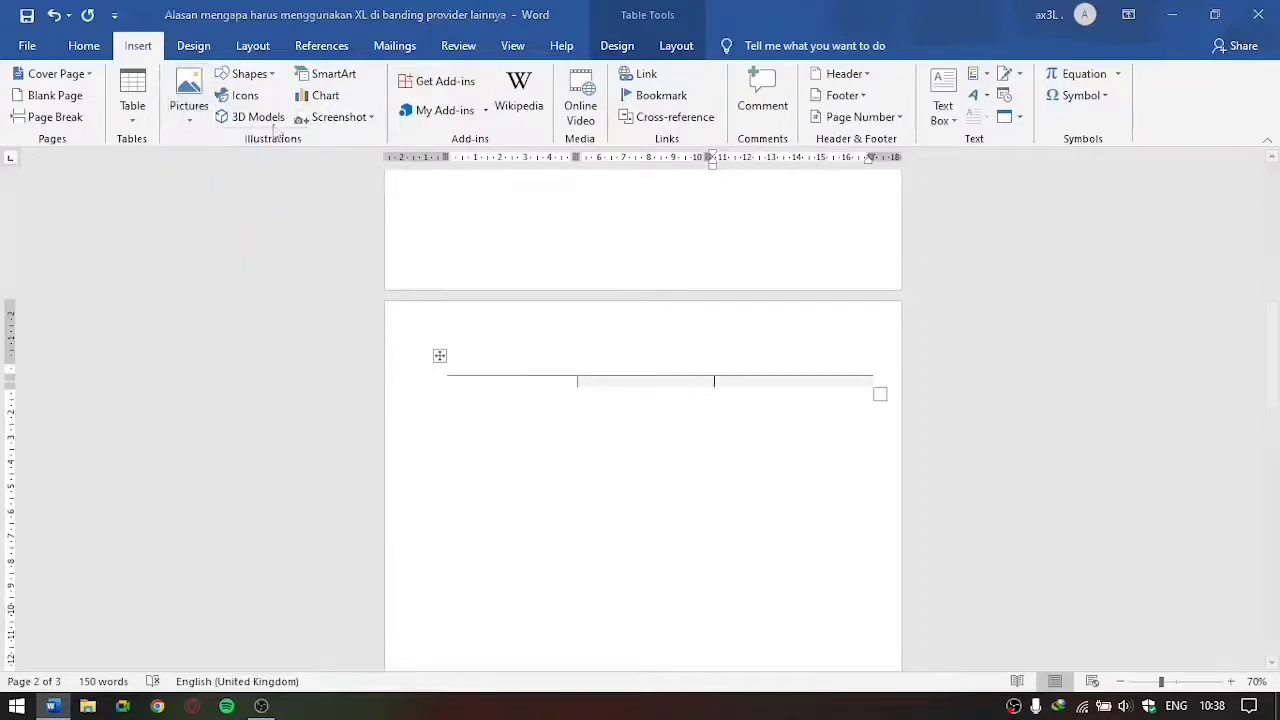
{"action": "double_click", "coordinate": [320, 190]}
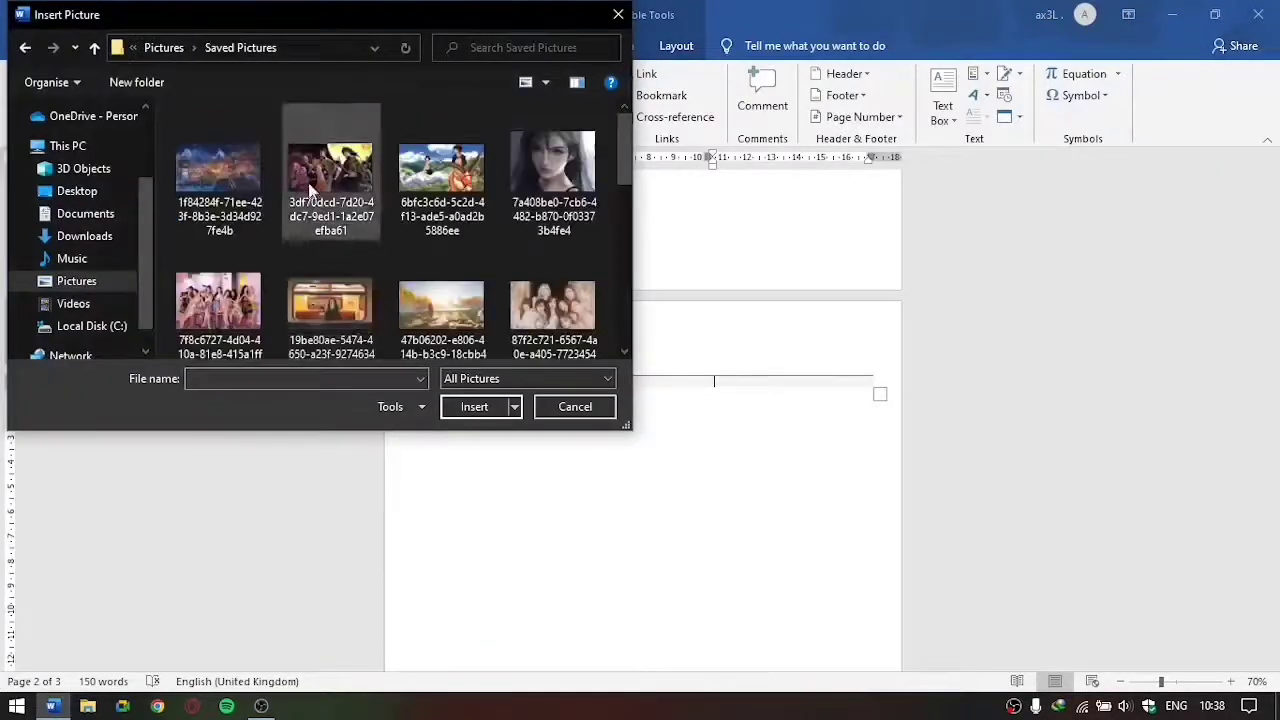
{"action": "double_click", "coordinate": [264, 193]}
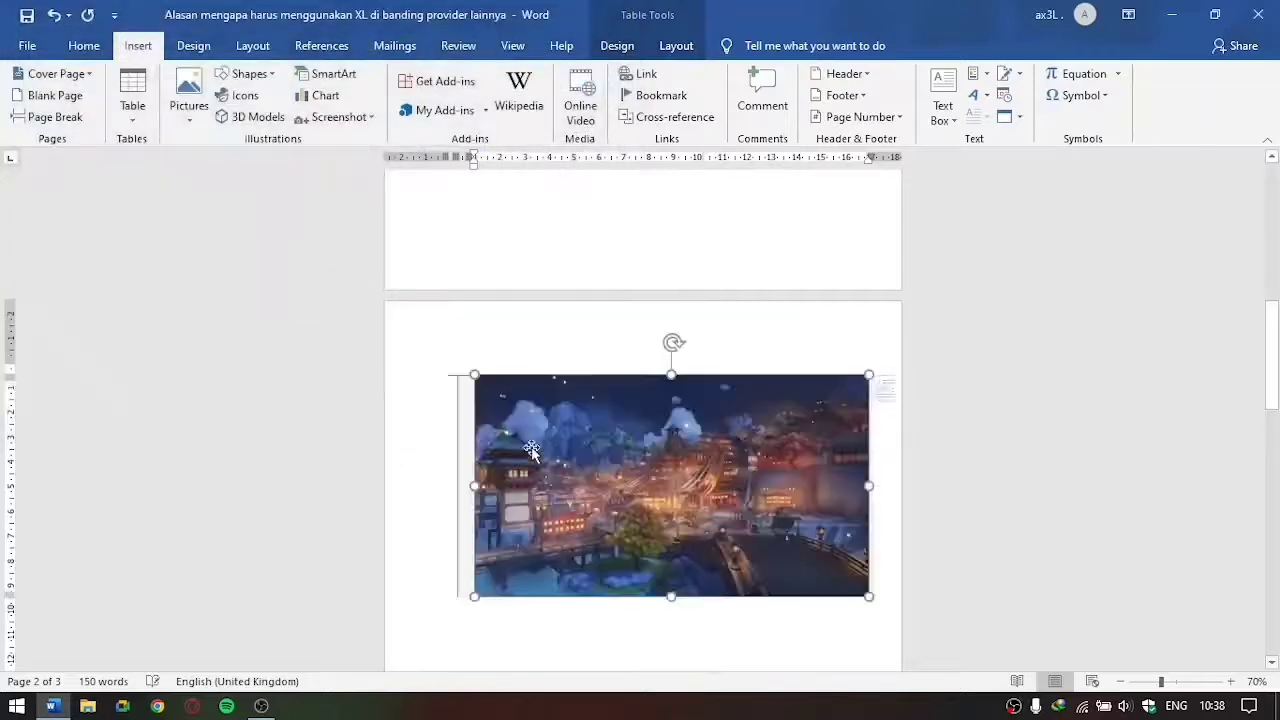
{"action": "left_click", "coordinate": [390, 283]}
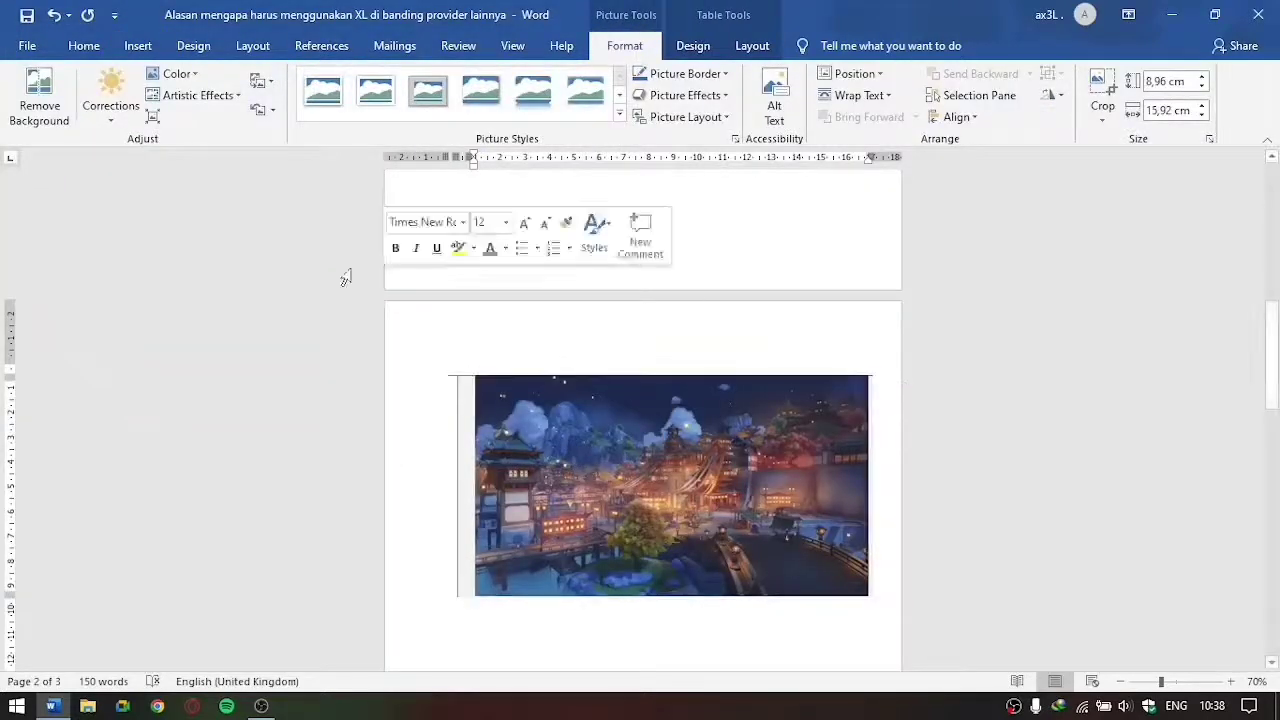
Step: Draw a blue rectangle about 16.75 cm wide and 12.59 cm high below the picture on the second page
{"action": "left_click", "coordinate": [150, 46]}
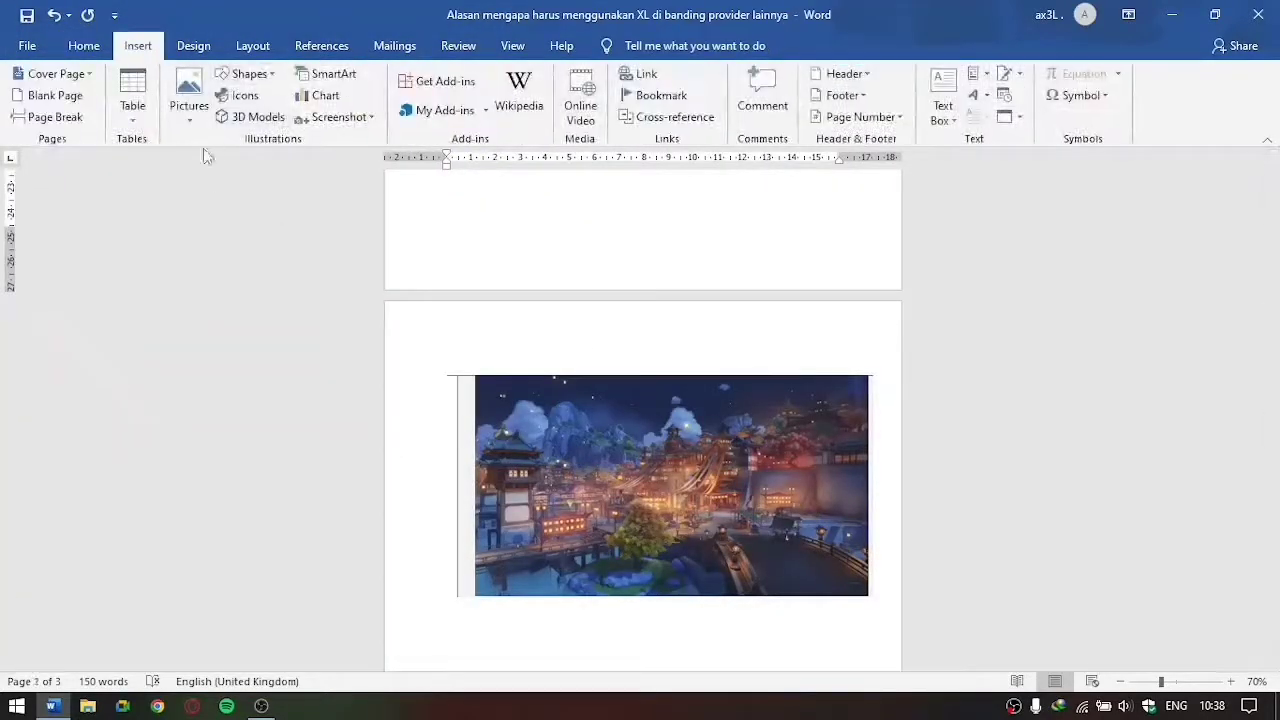
{"action": "left_click", "coordinate": [250, 75]}
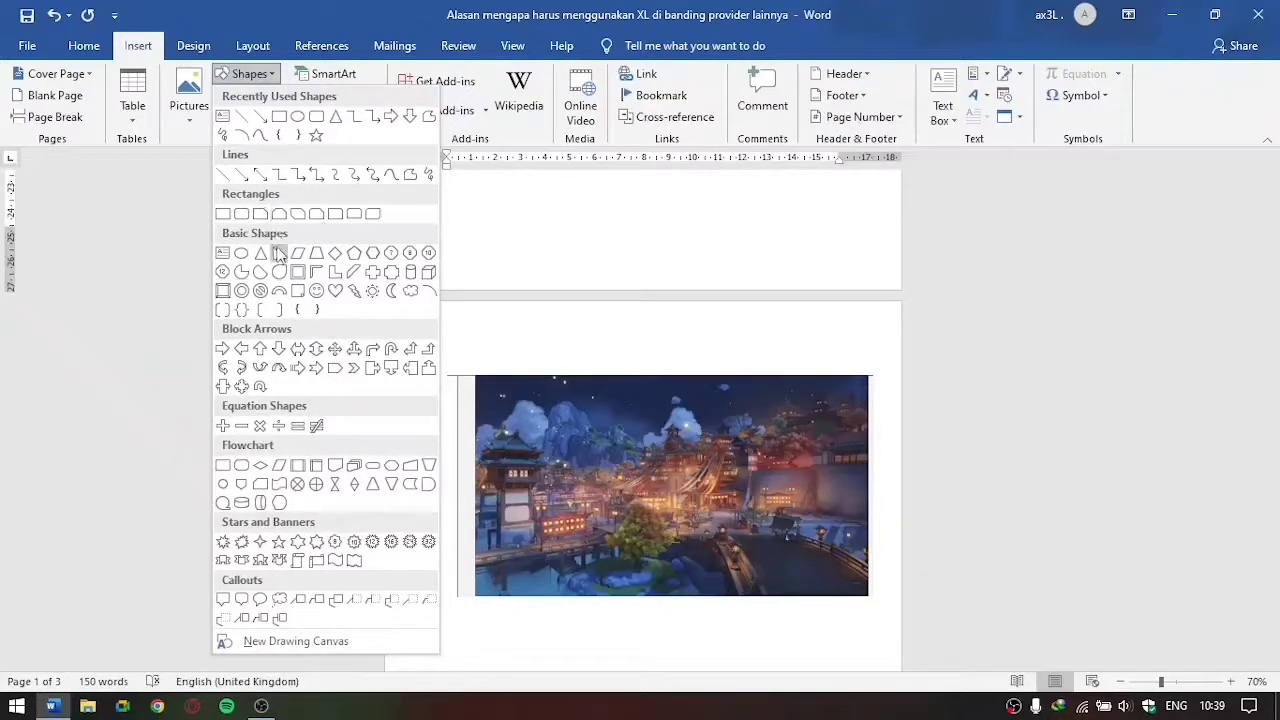
{"action": "left_click", "coordinate": [239, 216]}
{"action": "scroll", "coordinate": [443, 277], "scroll_direction": "down", "scroll_amount": 10}
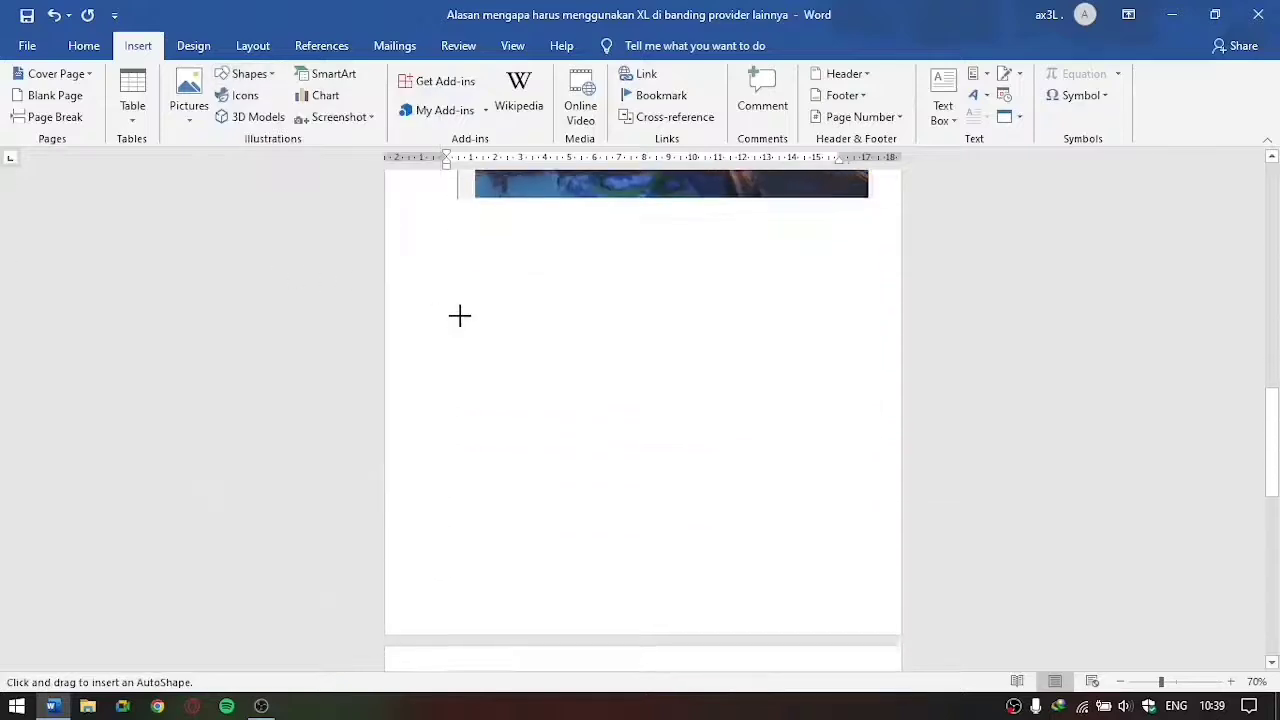
{"action": "scroll", "coordinate": [460, 256], "scroll_direction": "up", "scroll_amount": 1}
{"action": "mouse_move", "coordinate": [466, 231]}
{"action": "left_mouse_down"}
{"action": "mouse_move", "coordinate": [683, 411]}
{"action": "mouse_move", "coordinate": [870, 535]}
{"action": "left_mouse_up"}
{"action": "left_click", "coordinate": [980, 391]}
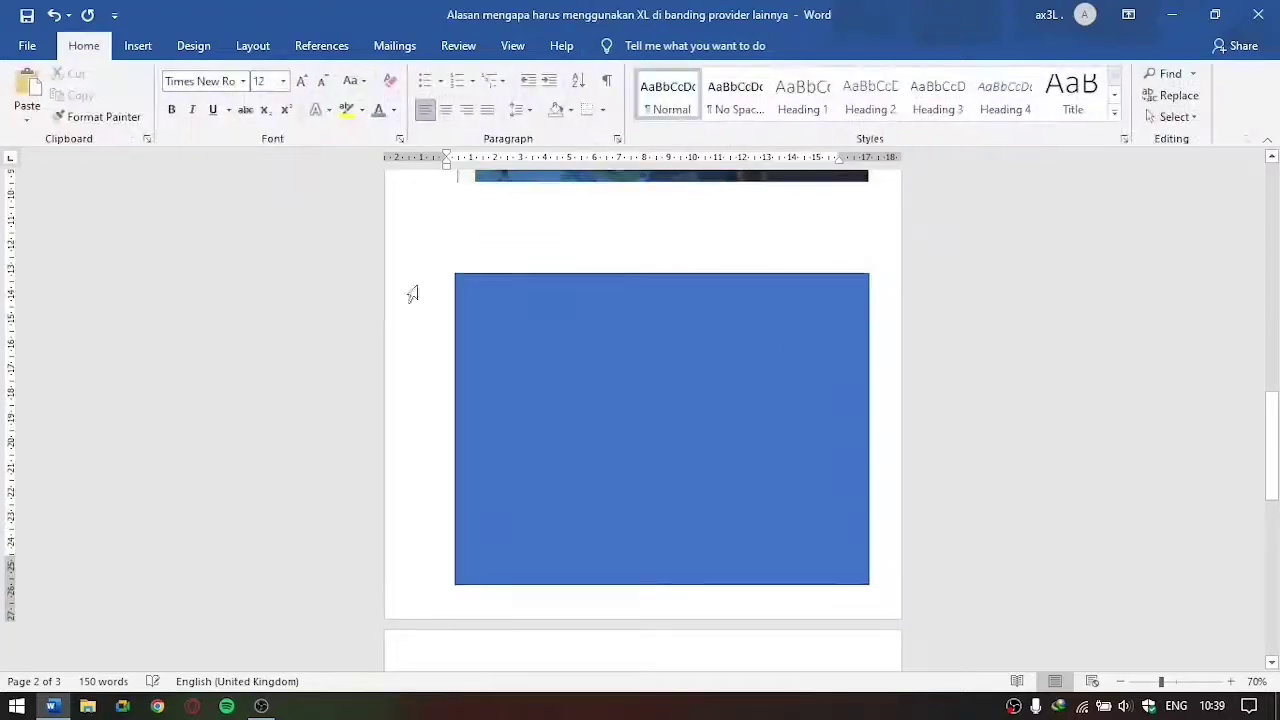
{"action": "left_click", "coordinate": [527, 404]}
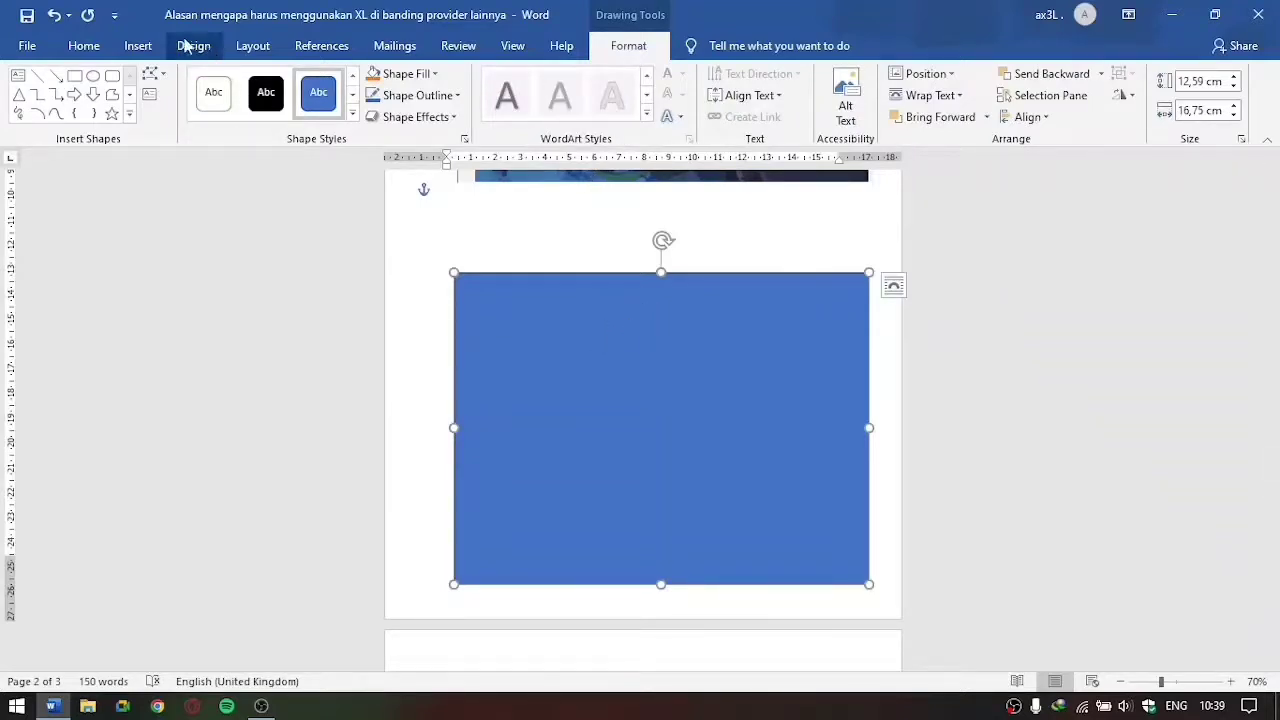
{"action": "left_click", "coordinate": [138, 46]}
{"action": "left_click", "coordinate": [240, 95]}
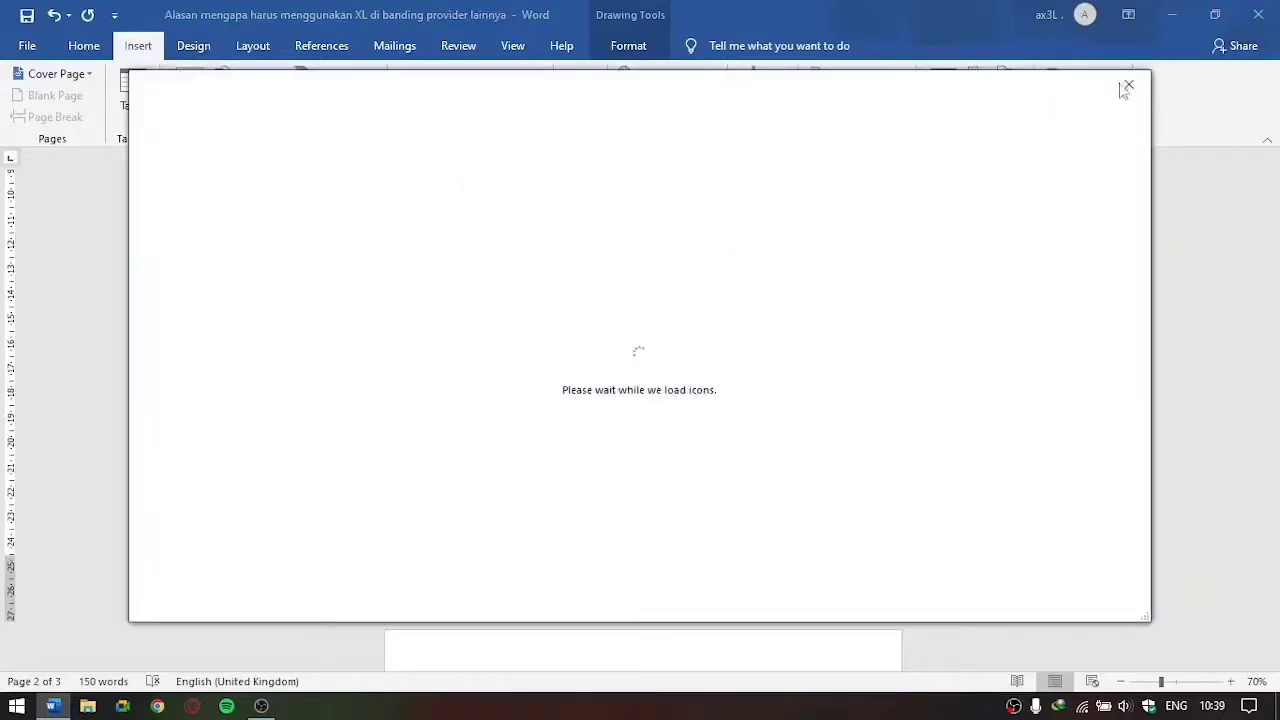
{"action": "left_click", "coordinate": [1127, 88]}
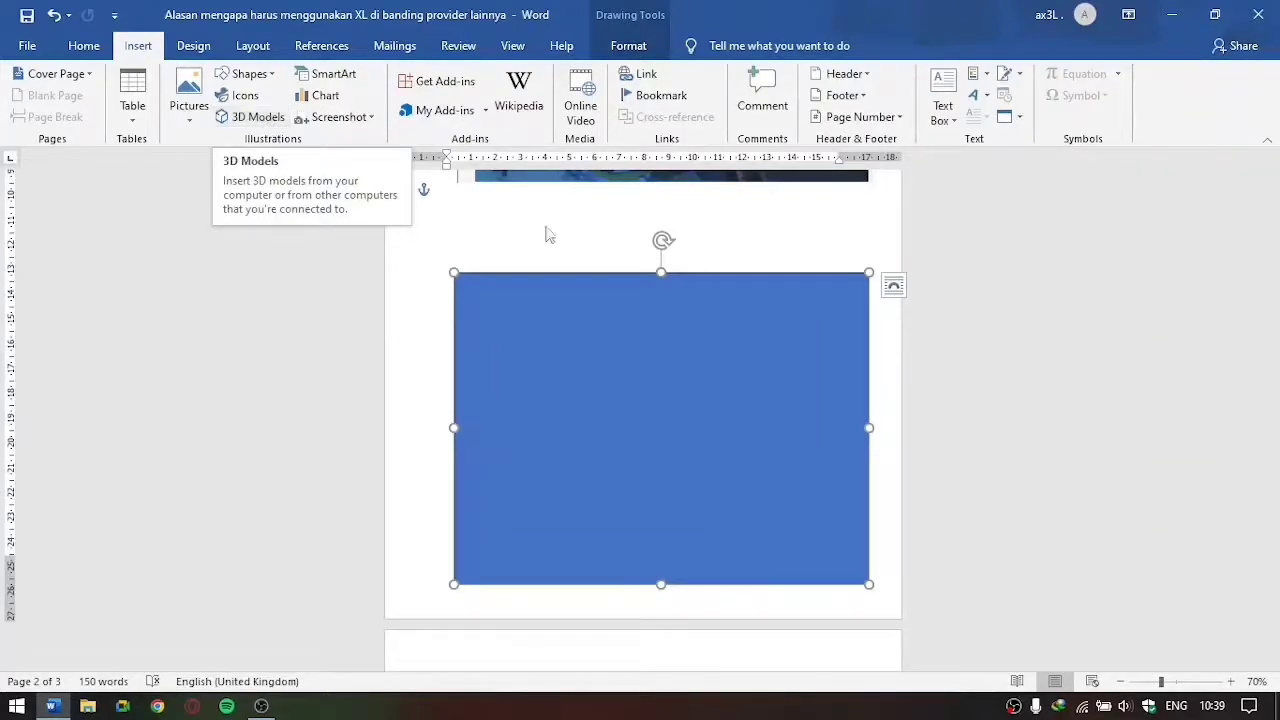
Step: Insert a Basic Block List SmartArt graphic at the start of the third page
{"action": "scroll", "coordinate": [620, 275], "scroll_direction": "up", "scroll_amount": 2}
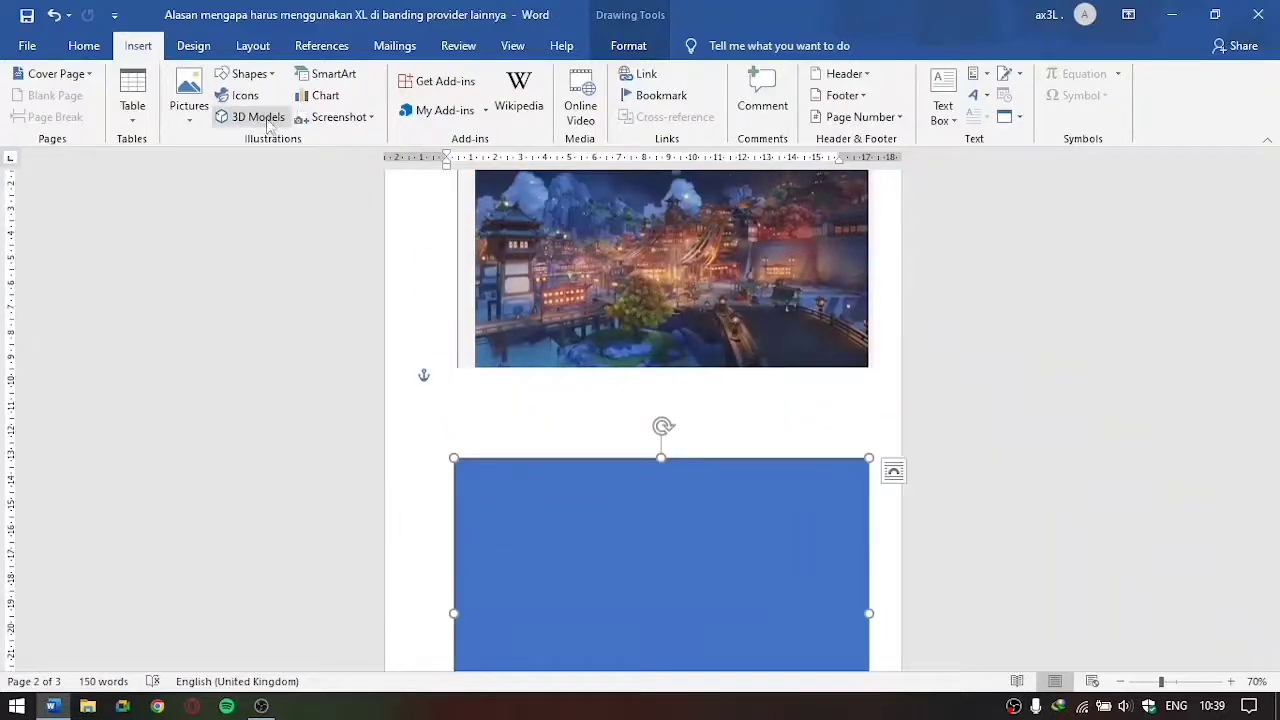
{"action": "left_click", "coordinate": [335, 79]}
{"action": "left_click", "coordinate": [628, 46]}
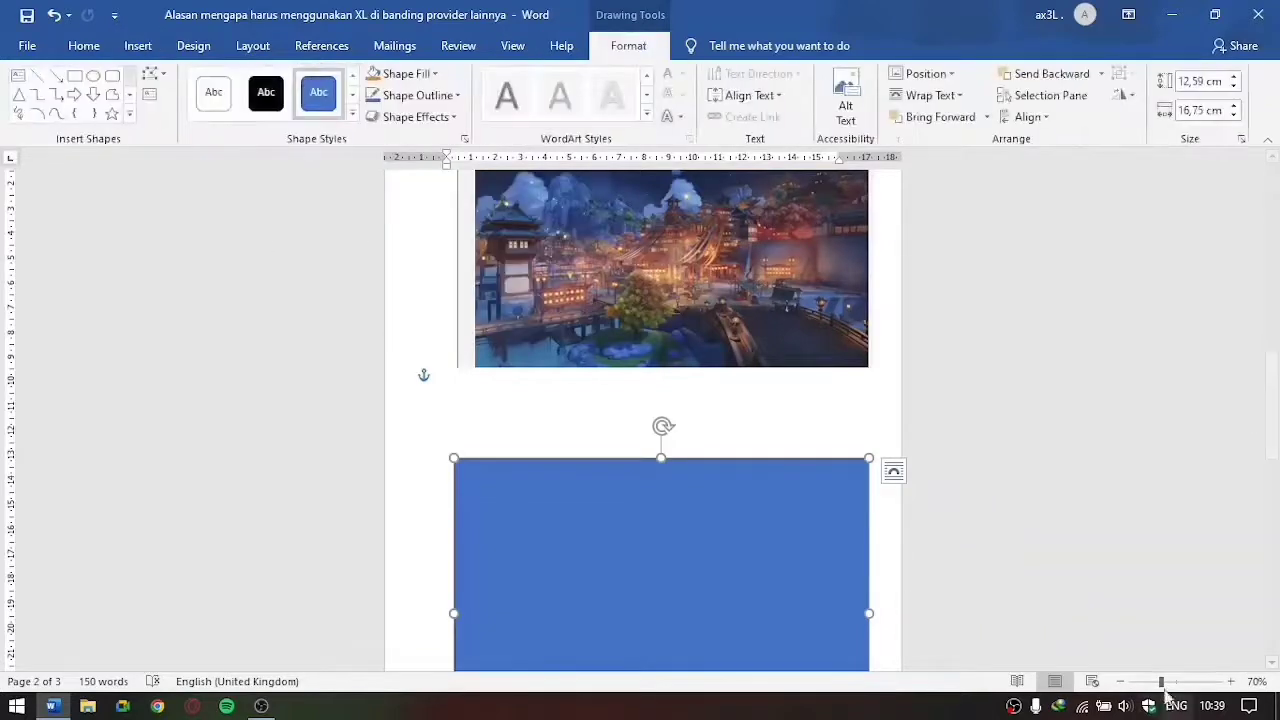
{"action": "left_click", "coordinate": [1120, 682]}
{"action": "left_click", "coordinate": [136, 47]}
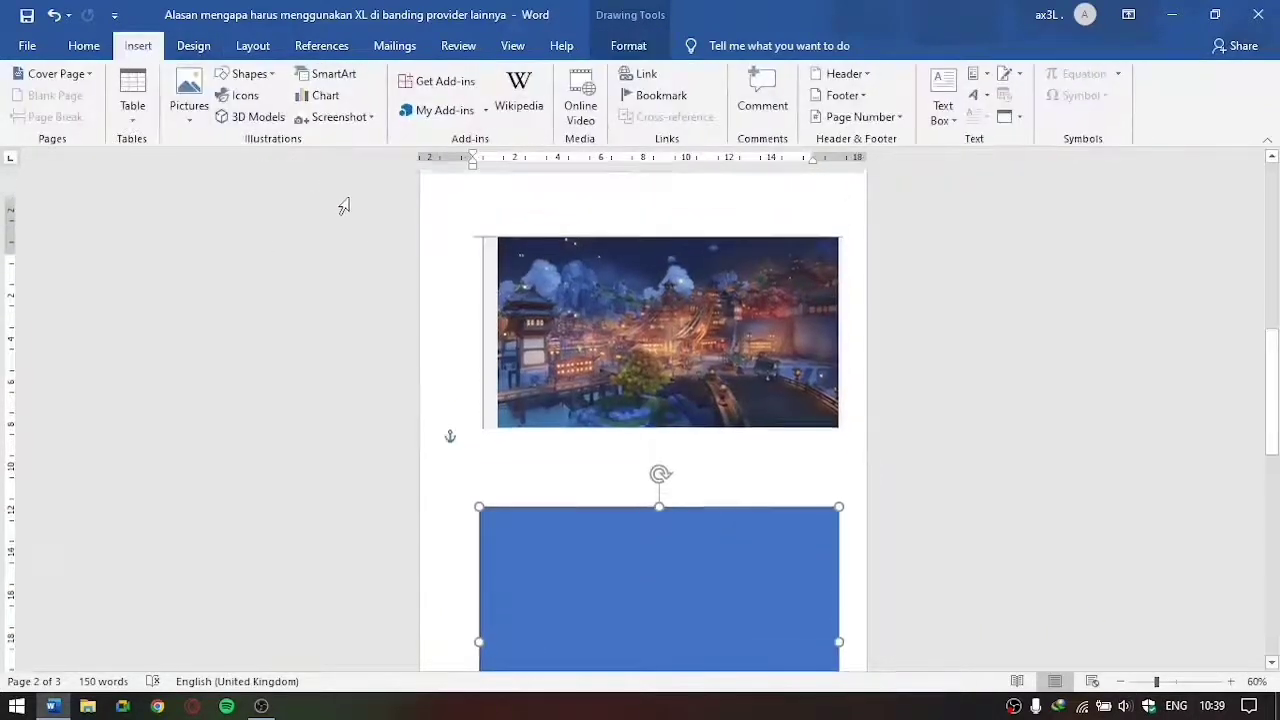
{"action": "scroll", "coordinate": [343, 200], "scroll_direction": "down", "scroll_amount": 3}
{"action": "scroll", "coordinate": [586, 286], "scroll_direction": "up", "scroll_amount": 4}
{"action": "scroll", "coordinate": [574, 280], "scroll_direction": "down", "scroll_amount": 15}
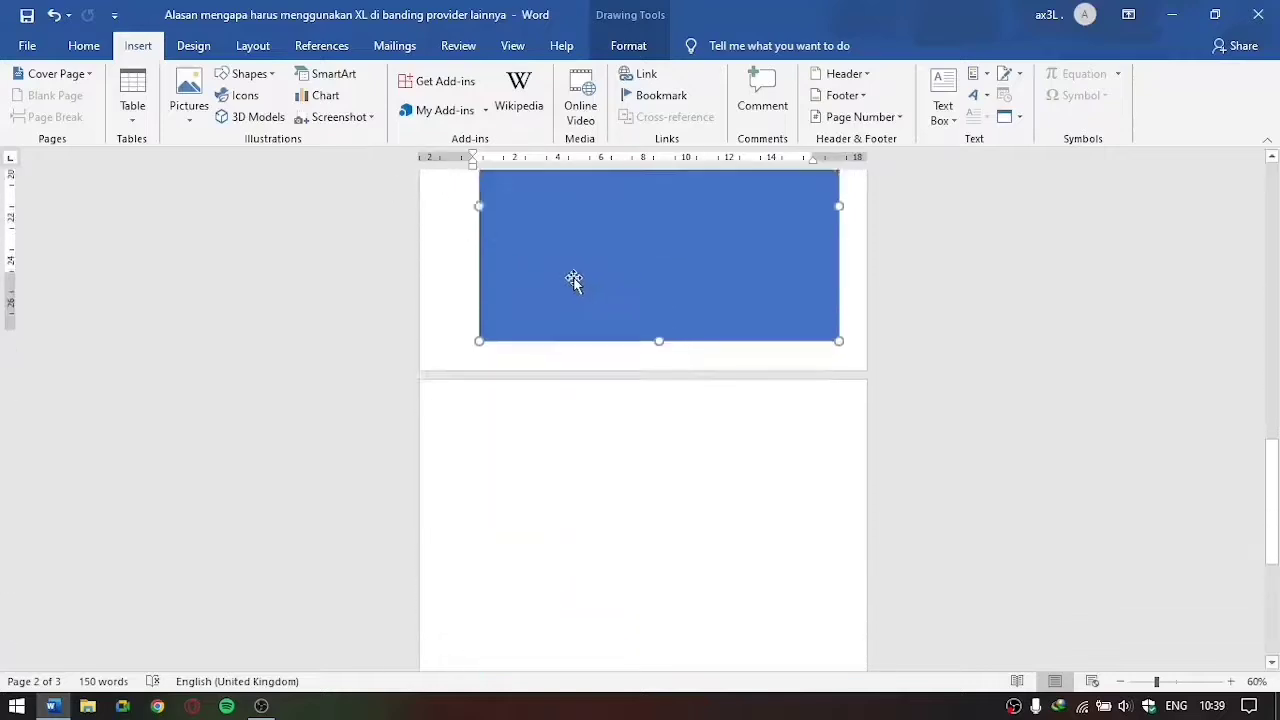
{"action": "left_click", "coordinate": [511, 228]}
{"action": "scroll", "coordinate": [511, 228], "scroll_direction": "up", "scroll_amount": 2}
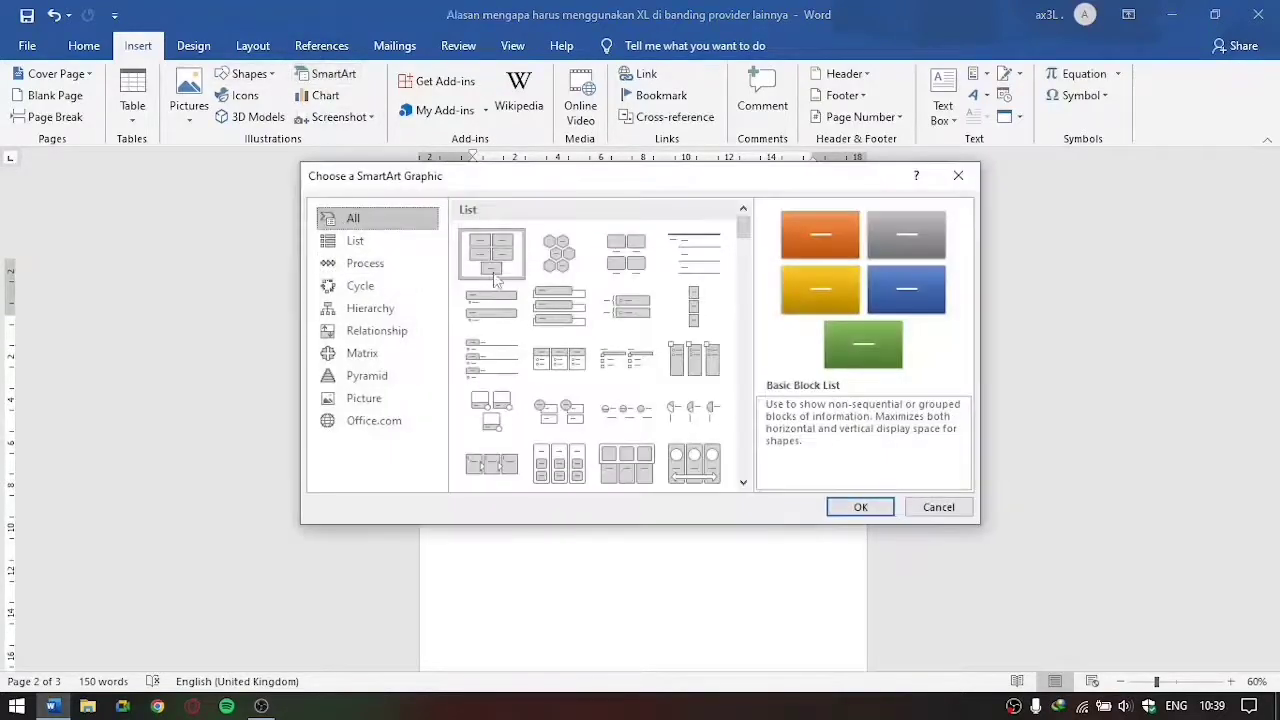
{"action": "left_click", "coordinate": [855, 507]}
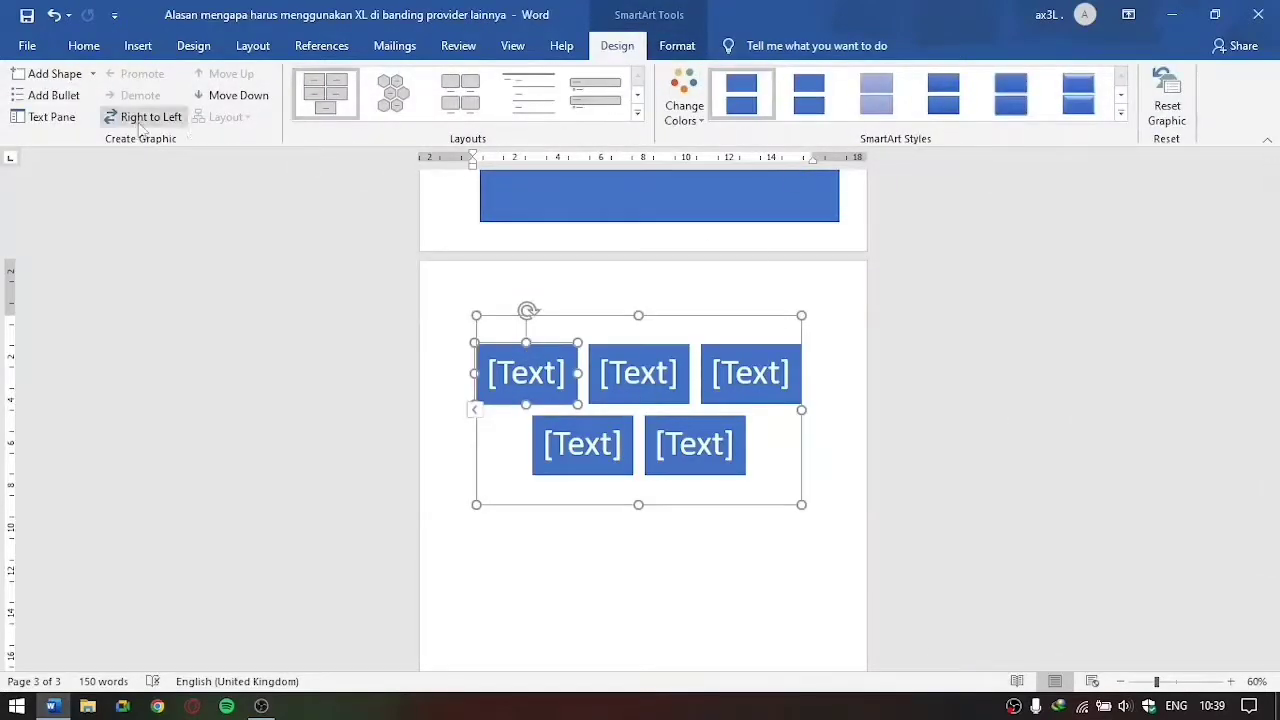
Step: Change the SmartArt layout to rounded picture blocks with captions underneath and give it a gradient-shaded style
{"action": "left_click", "coordinate": [395, 92]}
{"action": "left_click", "coordinate": [461, 95]}
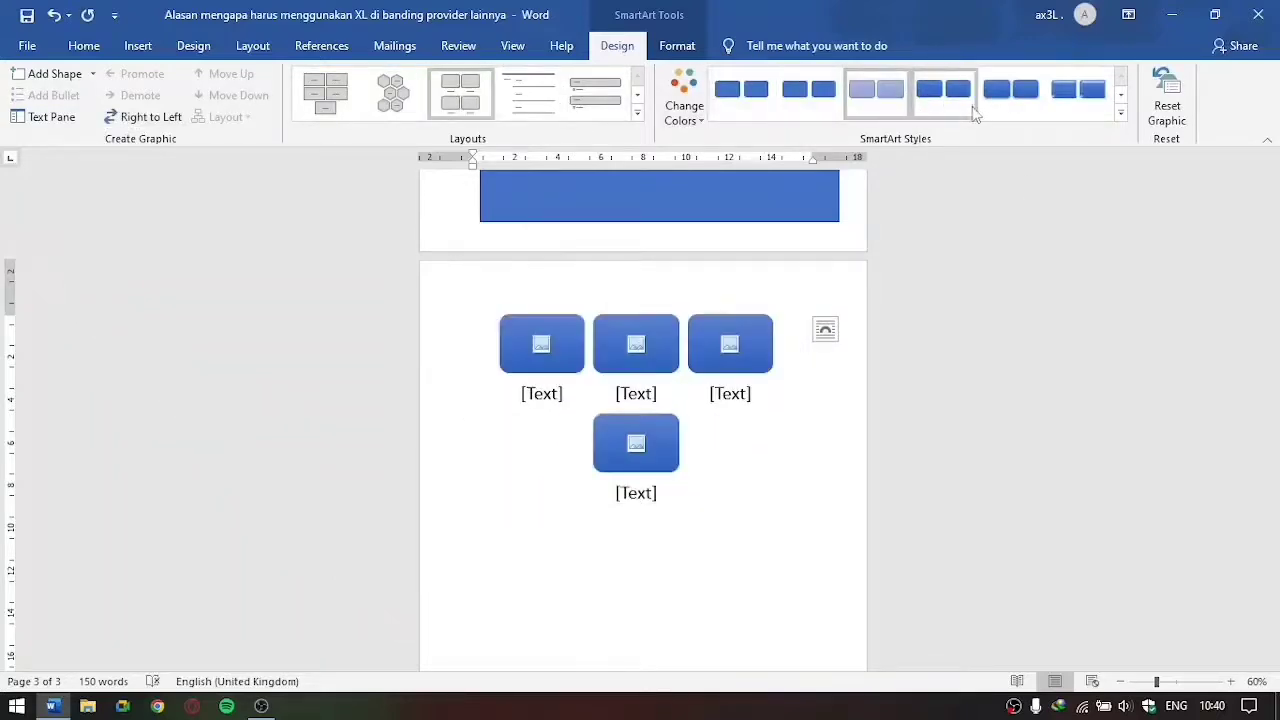
Step: Browse the available chart types, including Histogram and Box & Whisker, without inserting a chart
{"action": "left_click", "coordinate": [138, 46]}
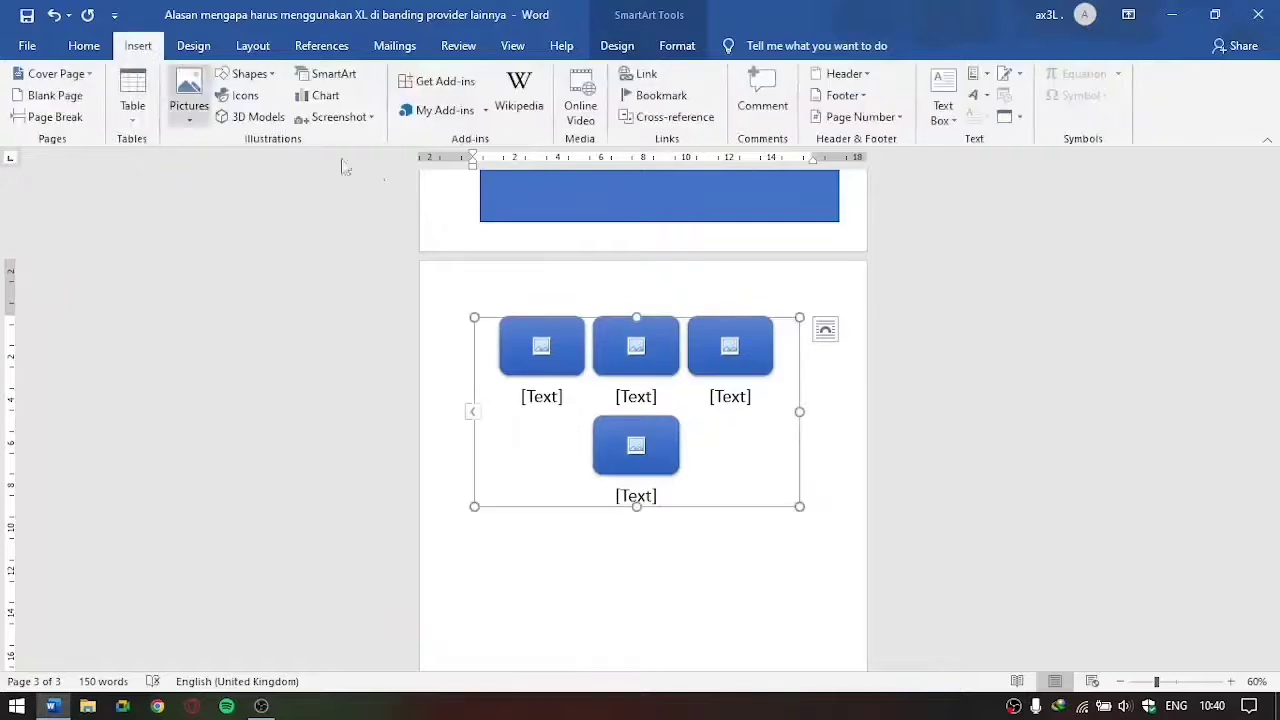
{"action": "left_click", "coordinate": [335, 100]}
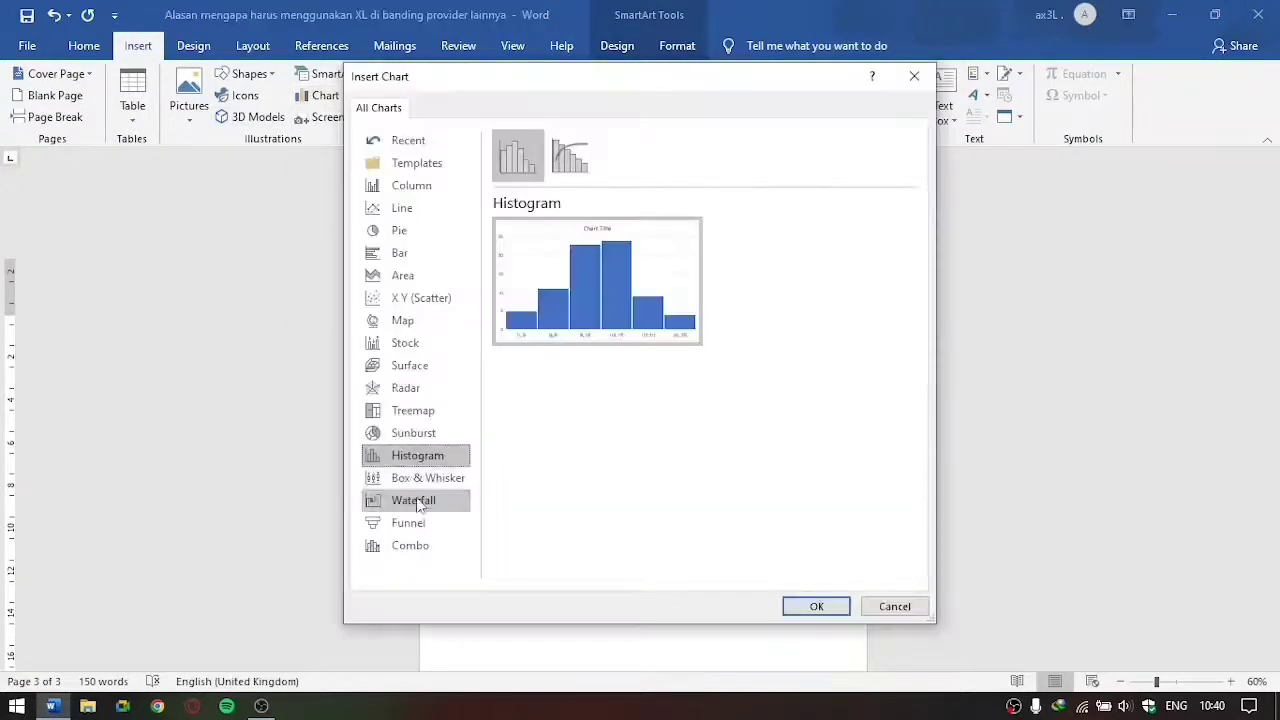
{"action": "left_click", "coordinate": [412, 366]}
{"action": "left_click", "coordinate": [410, 322]}
{"action": "left_click", "coordinate": [408, 388]}
{"action": "left_click", "coordinate": [428, 478]}
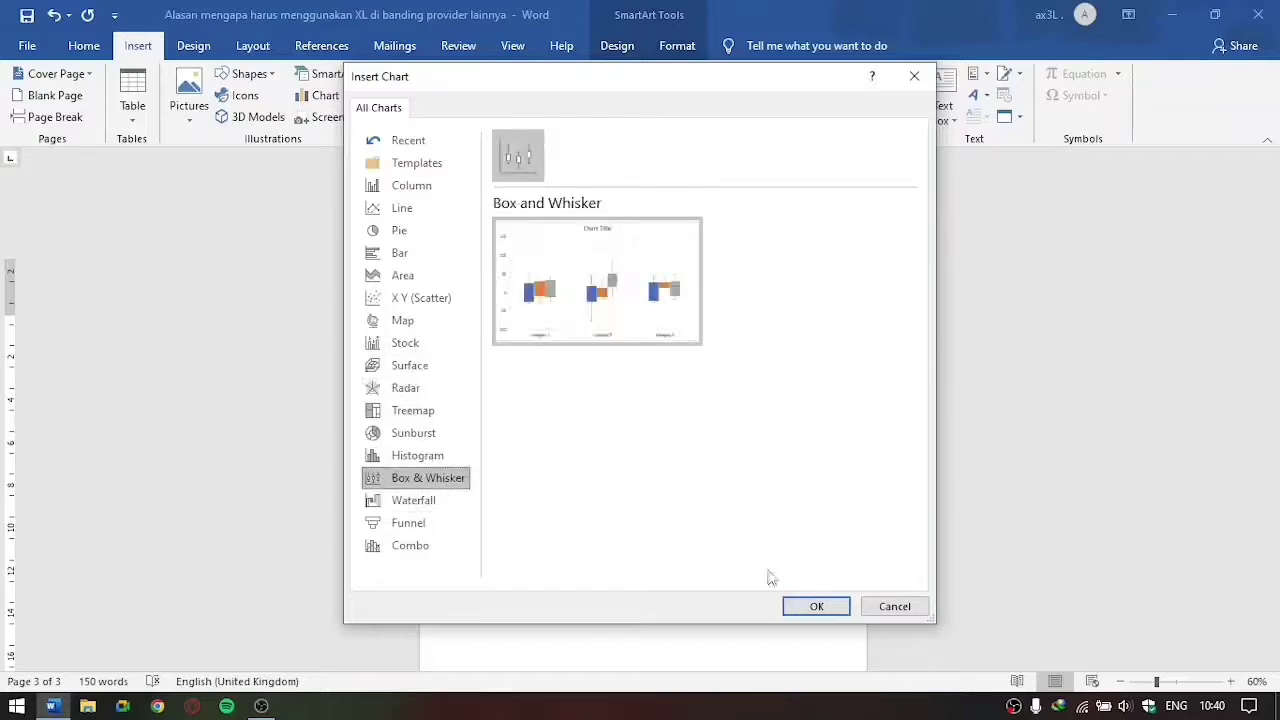
{"action": "left_click", "coordinate": [895, 606]}
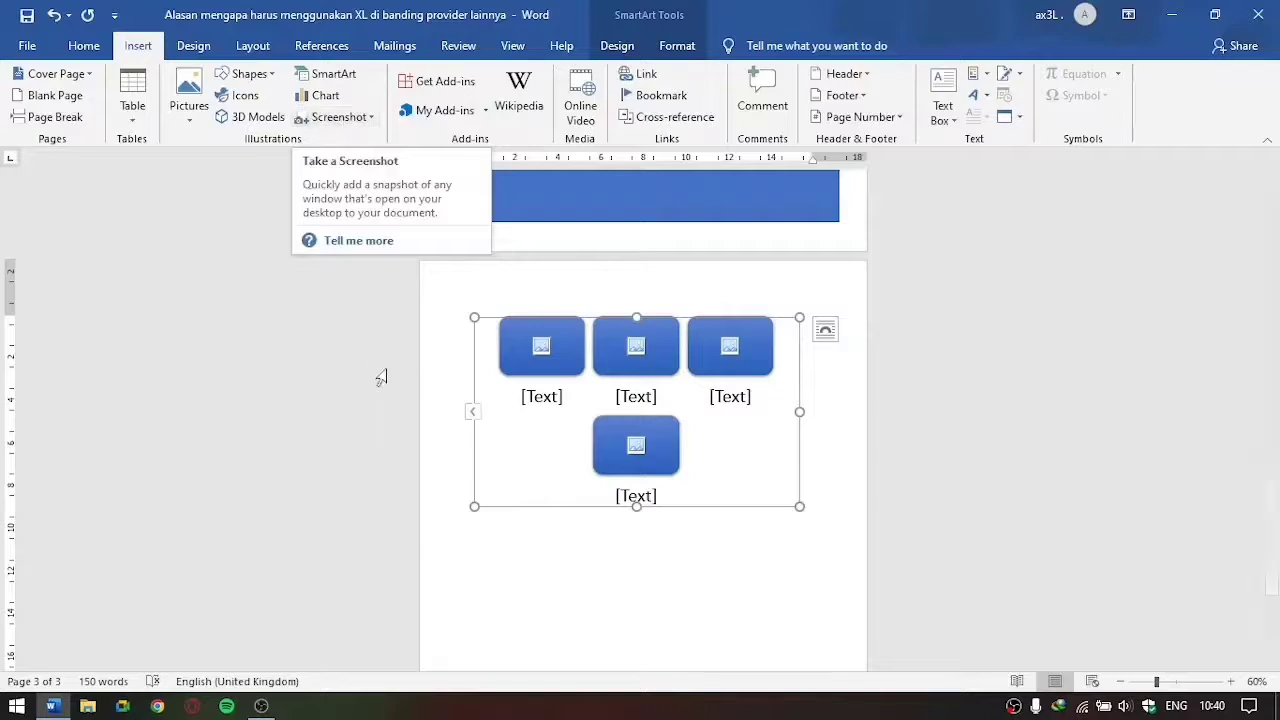
{"action": "scroll", "coordinate": [771, 329], "scroll_direction": "up", "scroll_amount": 3}
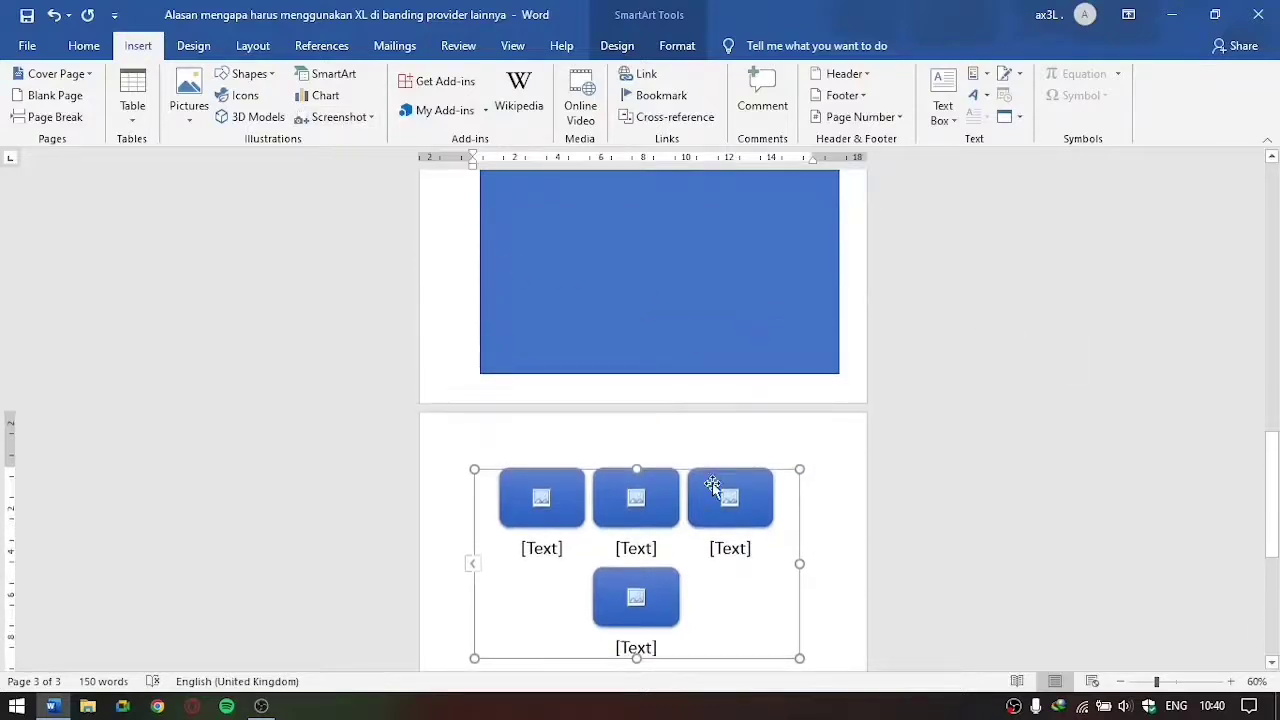
{"action": "scroll", "coordinate": [347, 310], "scroll_direction": "down", "scroll_amount": 2}
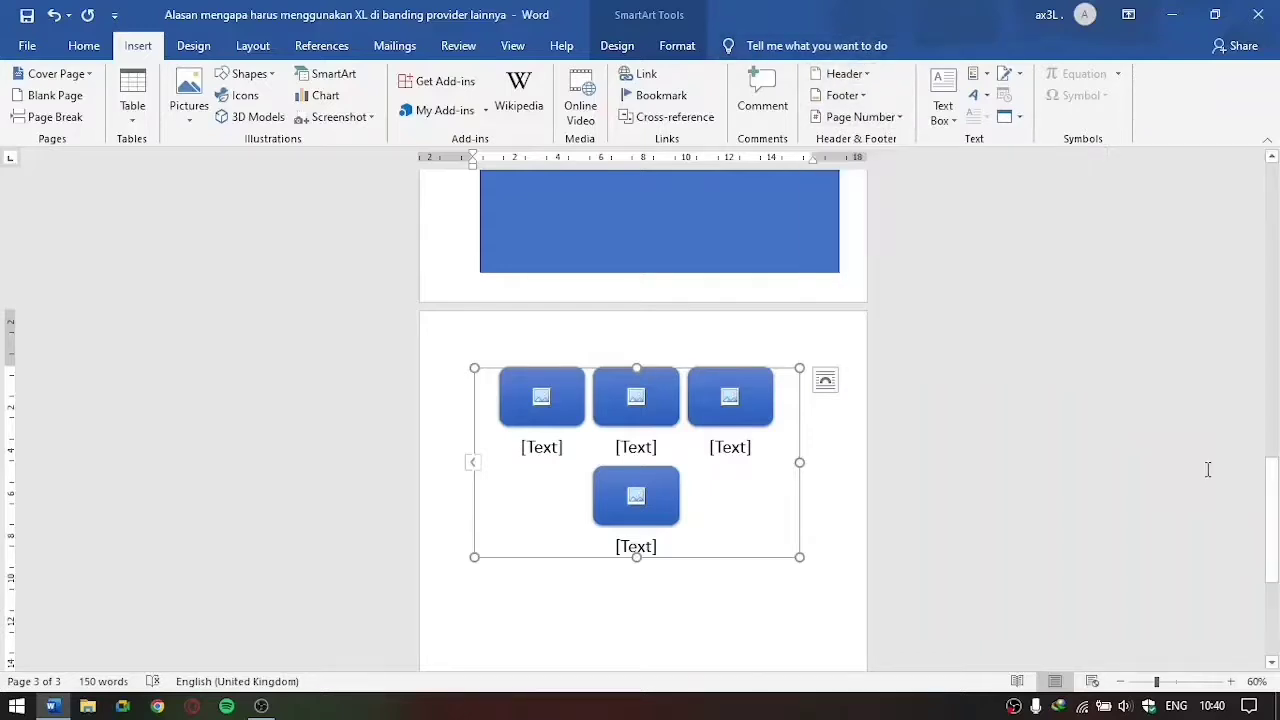
Step: Examine the built-in header designs and the page number placement options
{"action": "left_click", "coordinate": [862, 76]}
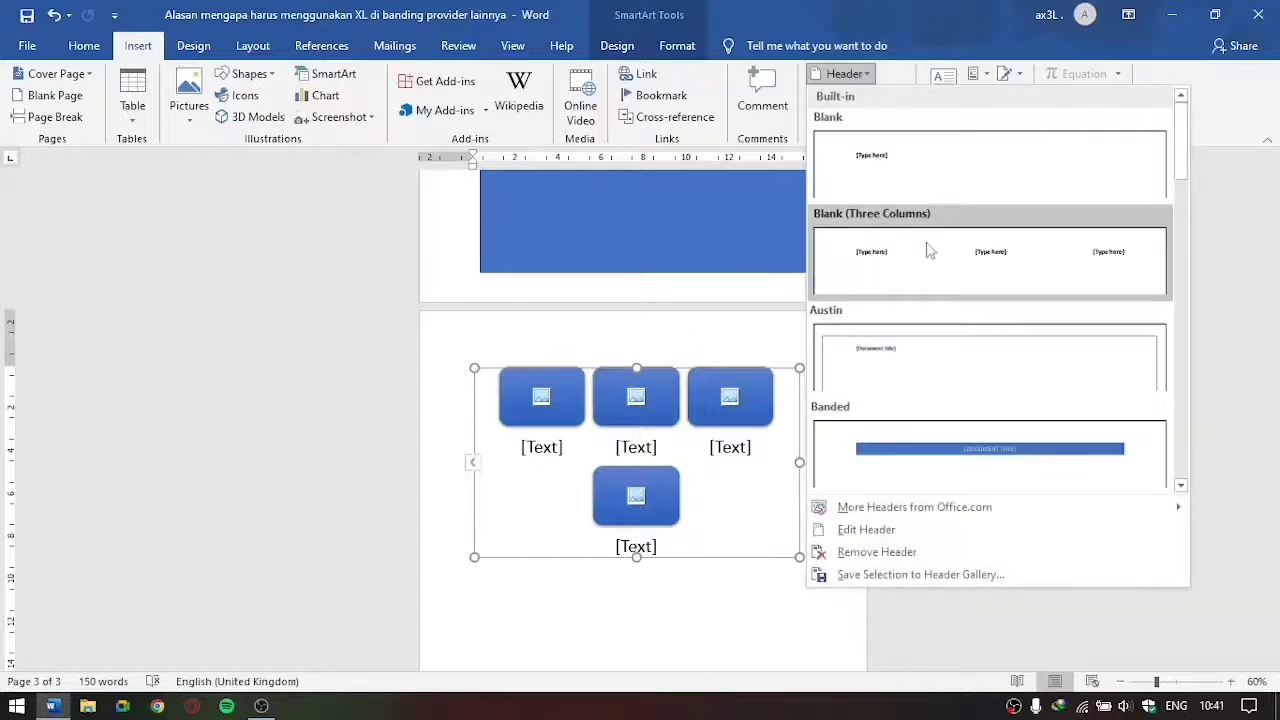
{"action": "left_click", "coordinate": [414, 368]}
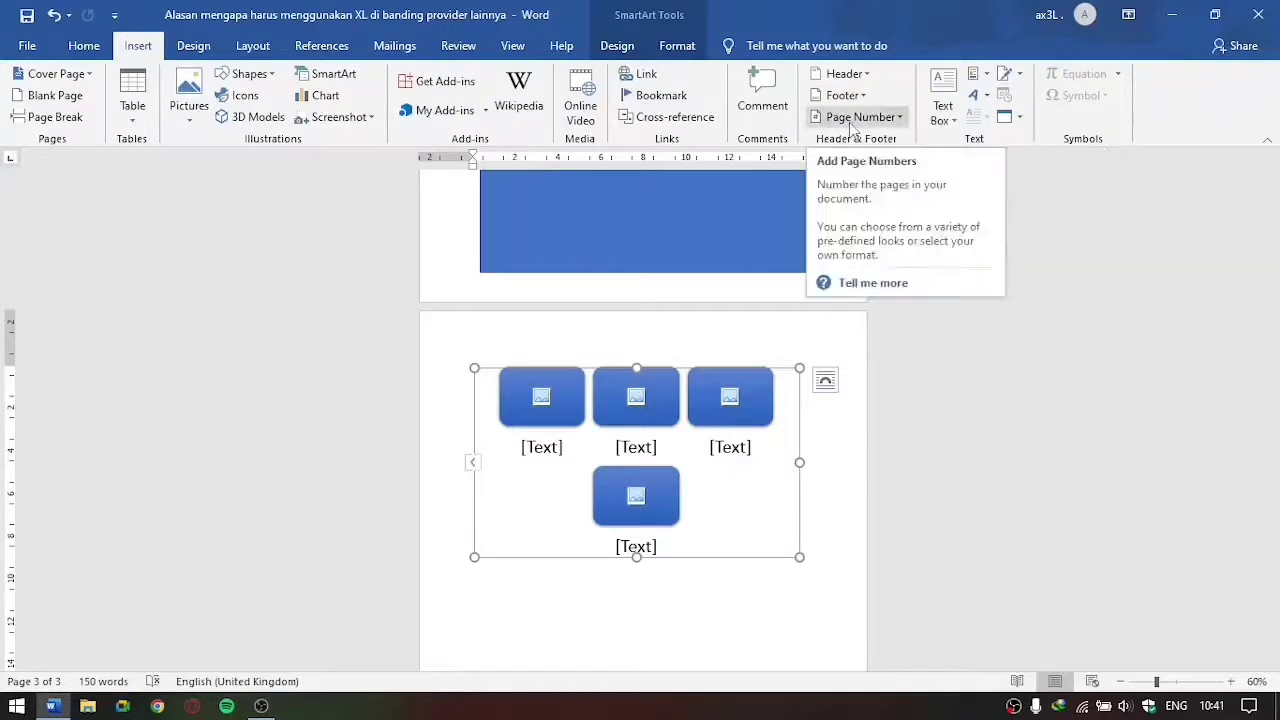
{"action": "left_click", "coordinate": [853, 118]}
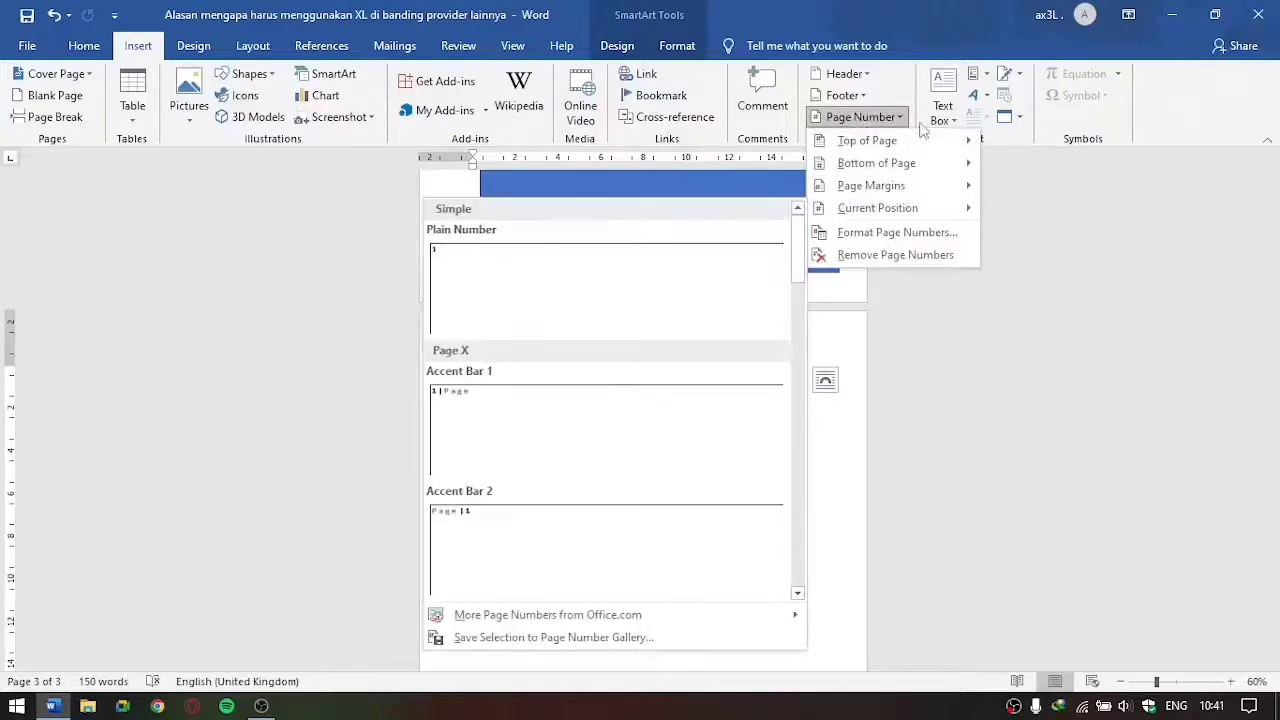
{"action": "left_click", "coordinate": [992, 356]}
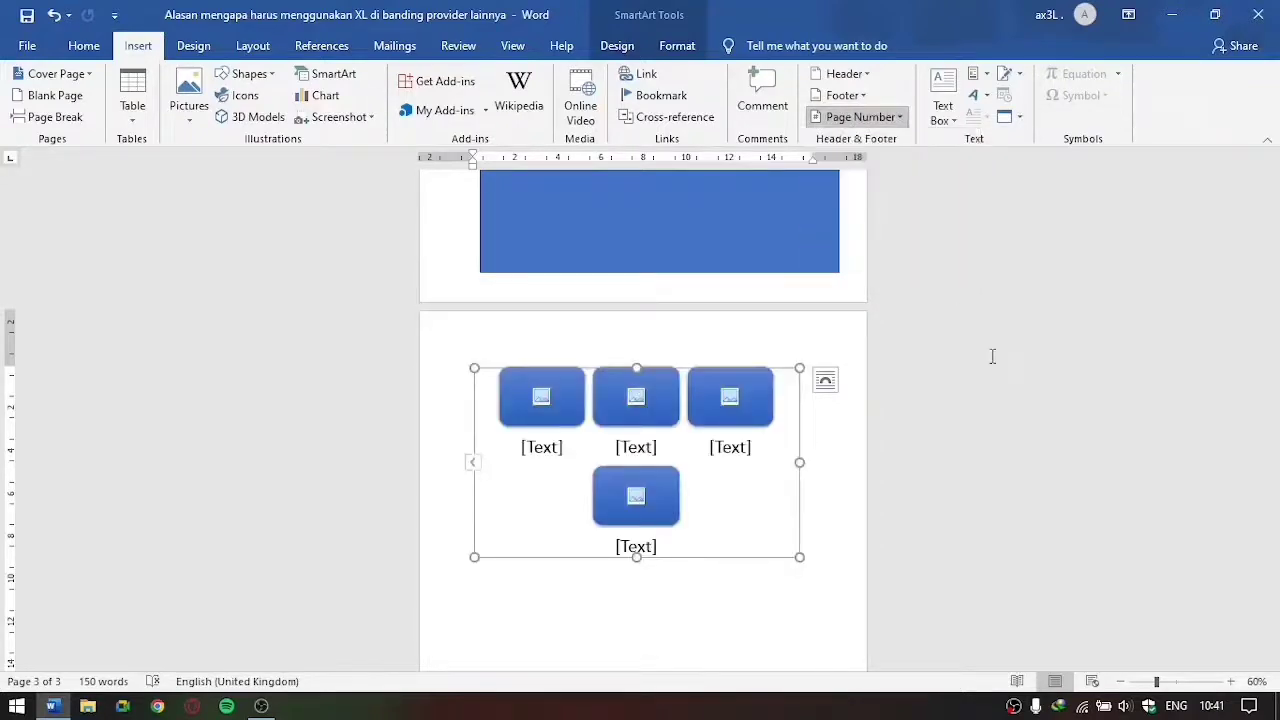
Step: Insert a Simple Text Box between the picture and the blue rectangle on the second page
{"action": "left_click", "coordinate": [940, 313]}
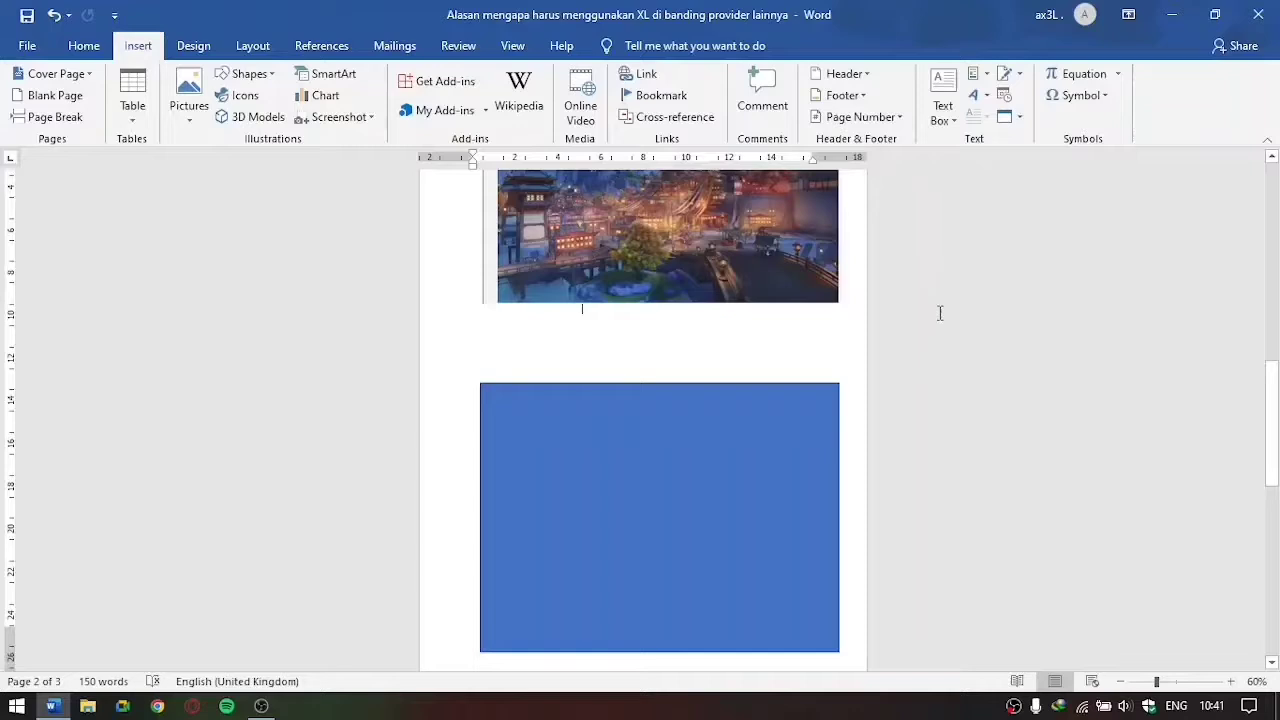
{"action": "left_click", "coordinate": [938, 118]}
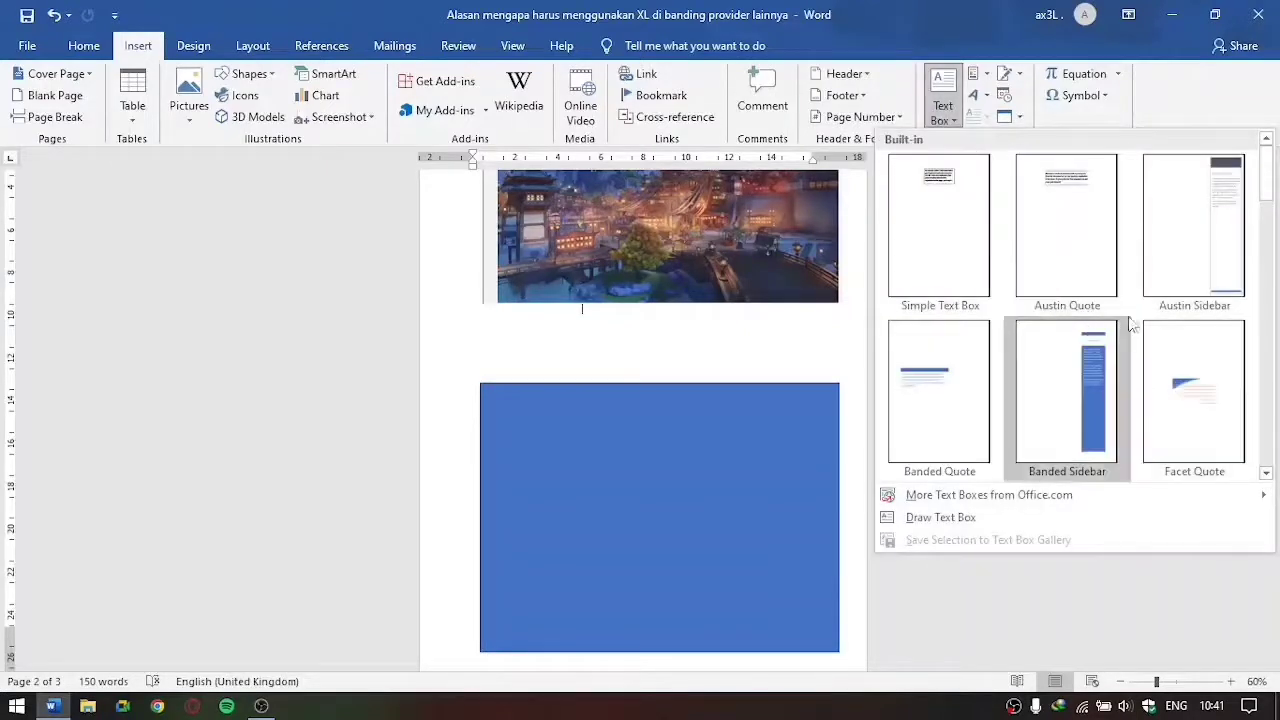
{"action": "scroll", "coordinate": [1120, 330], "scroll_direction": "down", "scroll_amount": 5}
{"action": "scroll", "coordinate": [1120, 330], "scroll_direction": "up", "scroll_amount": 5}
{"action": "left_click", "coordinate": [951, 247]}
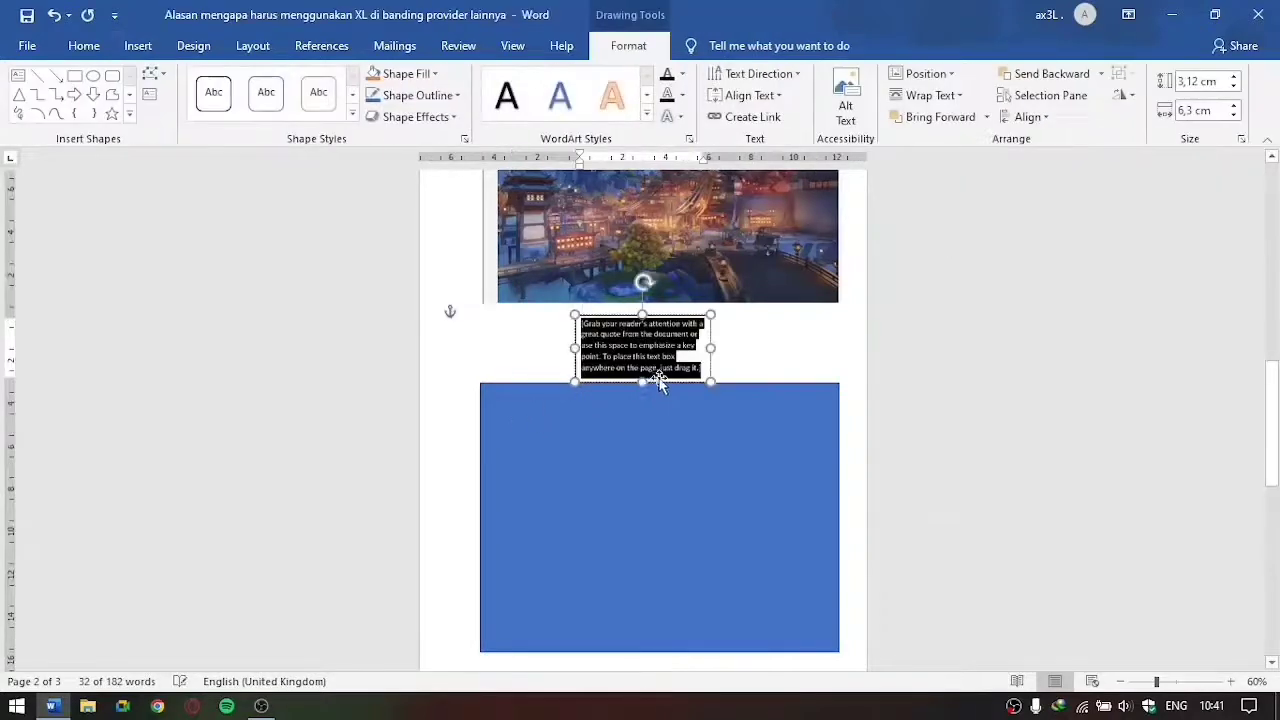
{"action": "left_click", "coordinate": [980, 340]}
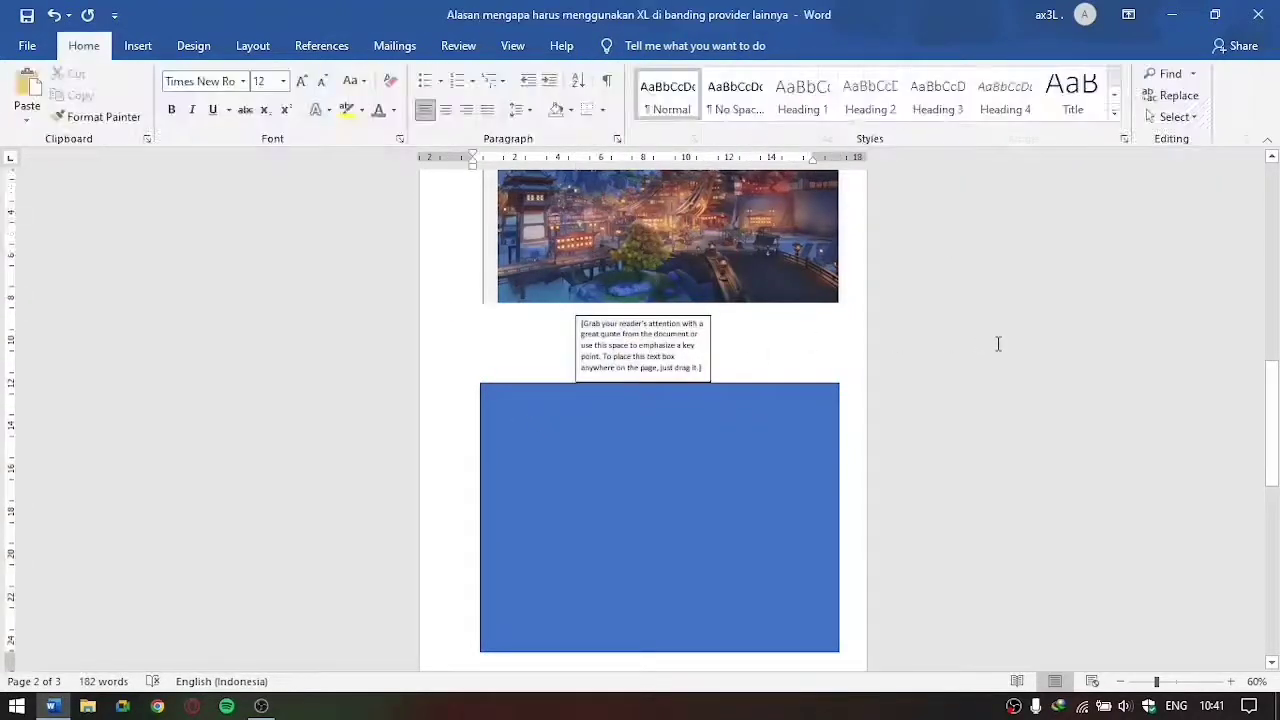
Step: Examine the available quick symbols and the built-in document style sets
{"action": "scroll", "coordinate": [997, 343], "scroll_direction": "up", "scroll_amount": 2}
{"action": "left_click", "coordinate": [140, 44]}
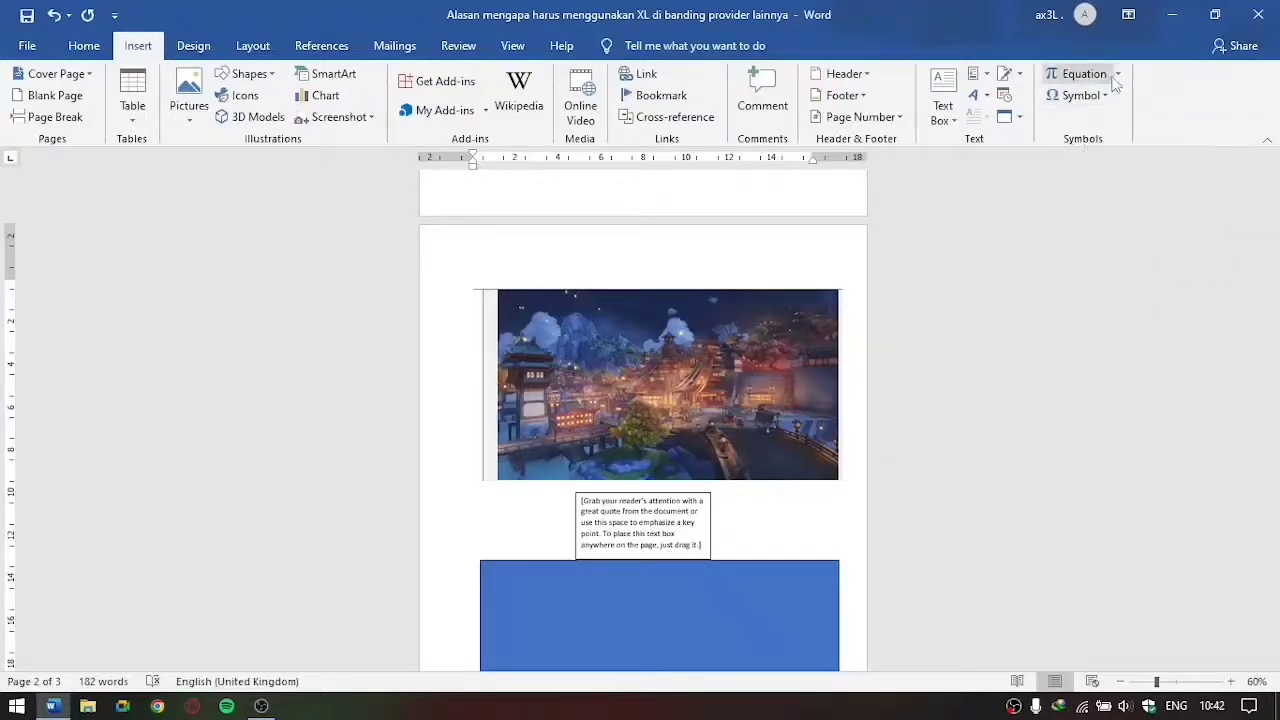
{"action": "left_click", "coordinate": [1104, 96]}
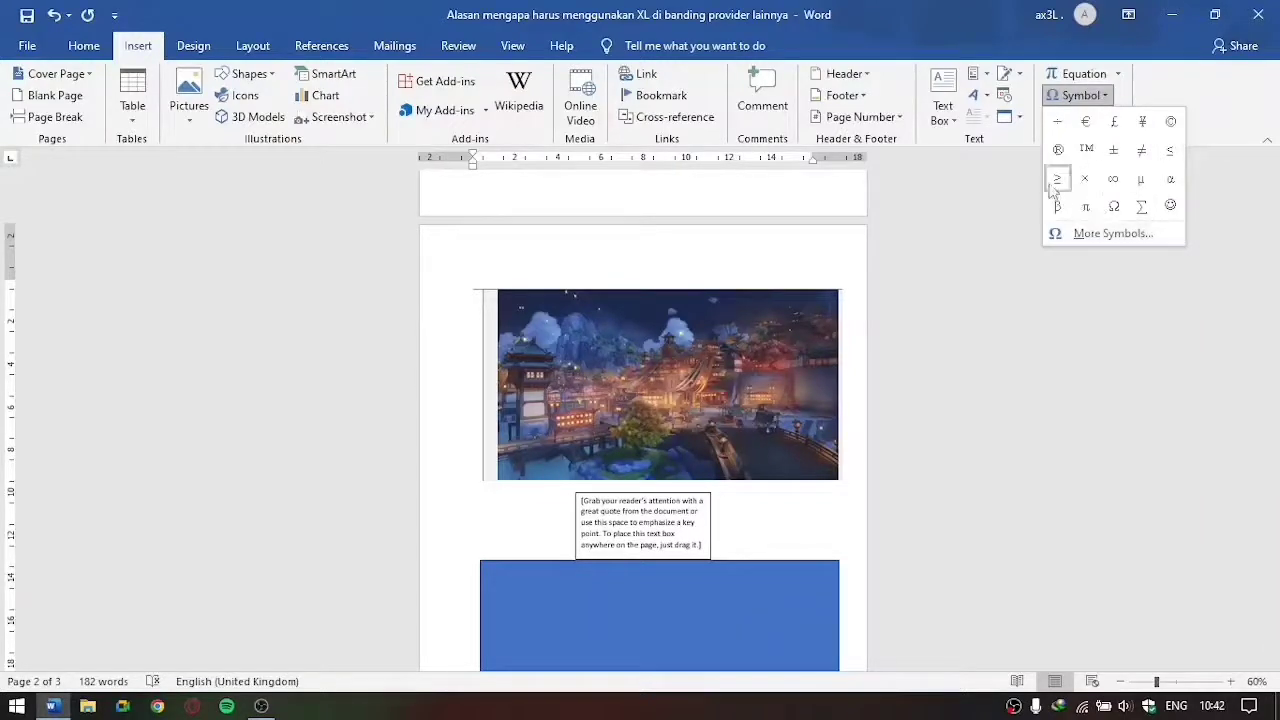
{"action": "left_click", "coordinate": [1000, 240]}
{"action": "left_click", "coordinate": [202, 48]}
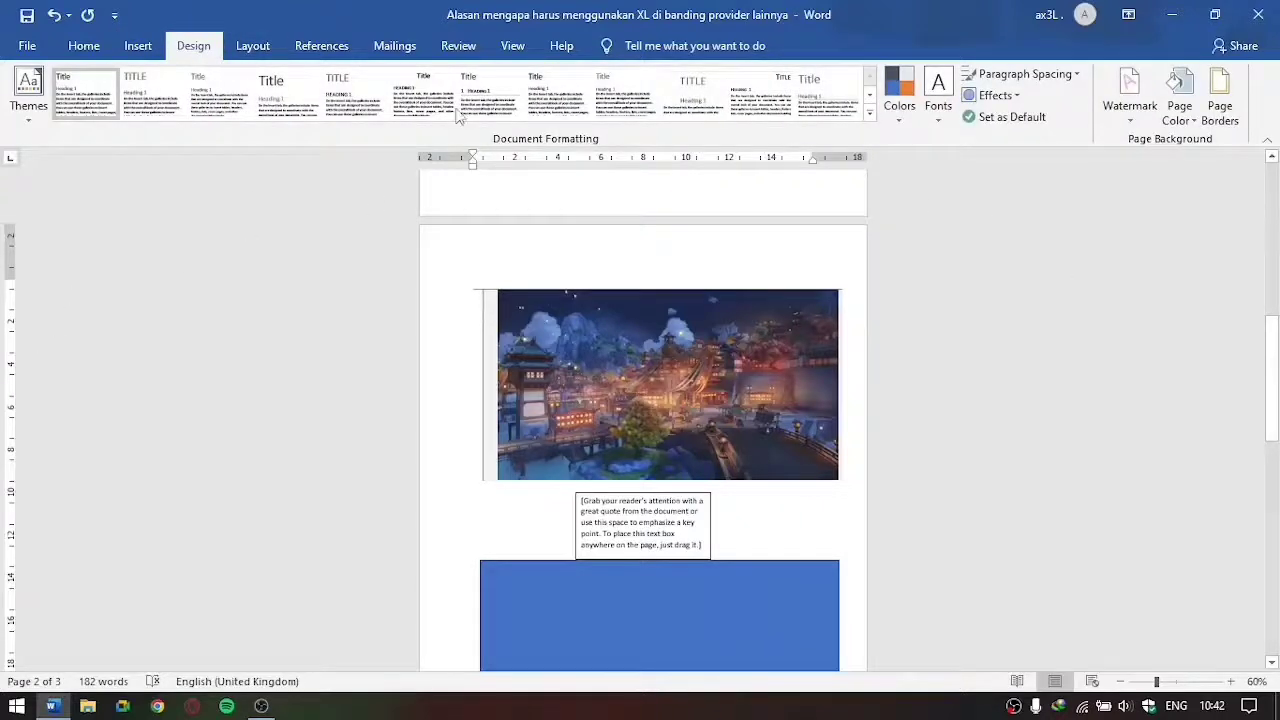
{"action": "left_click", "coordinate": [870, 117]}
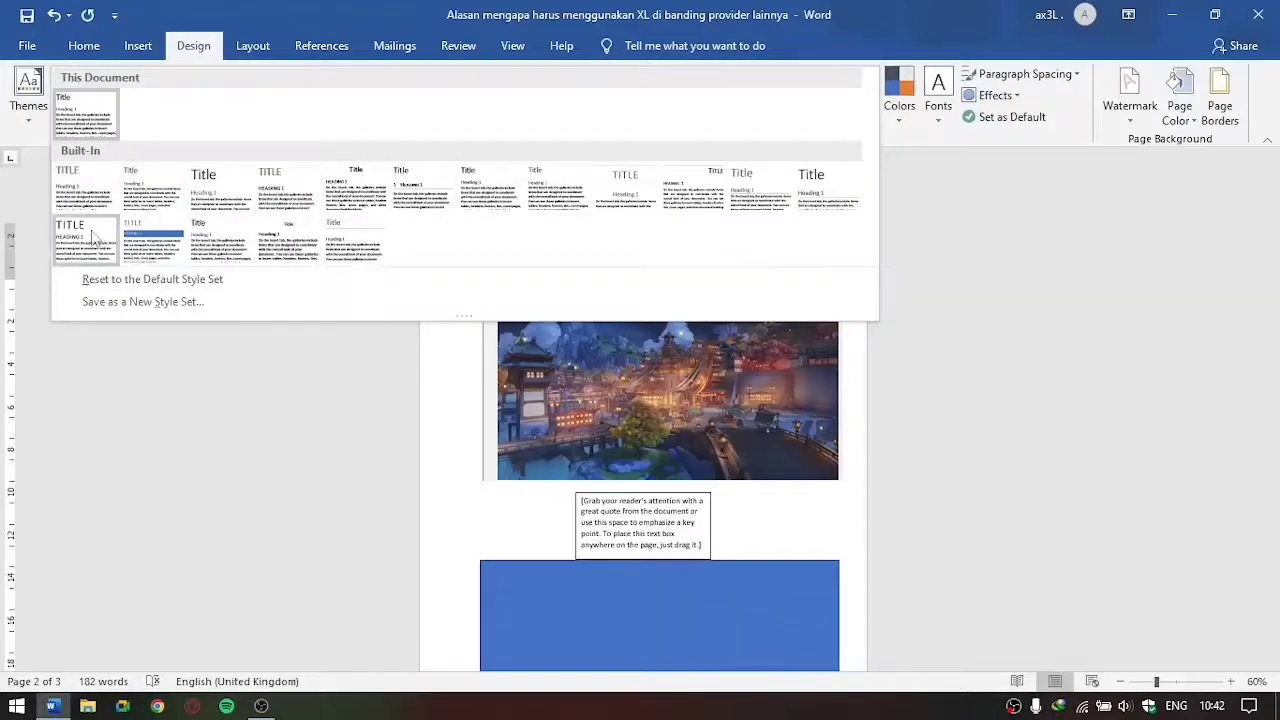
{"action": "left_click", "coordinate": [974, 268]}
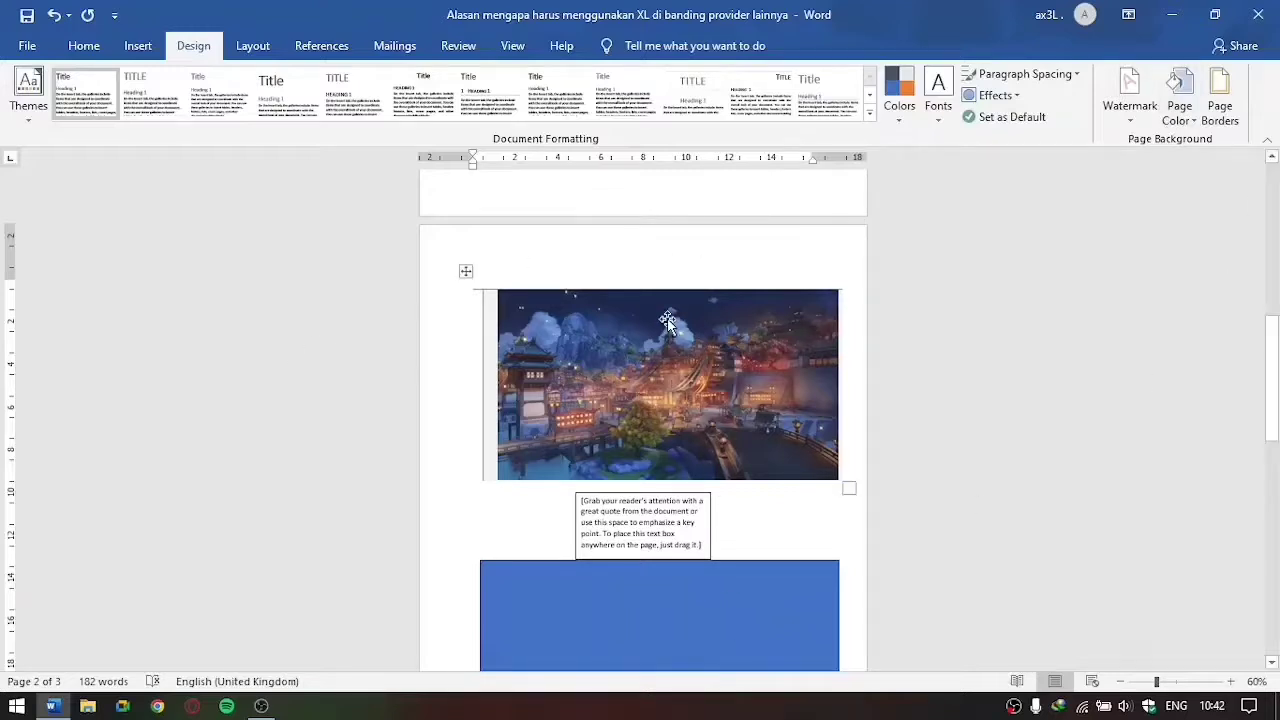
{"action": "left_click", "coordinate": [583, 261]}
{"action": "left_click", "coordinate": [437, 413]}
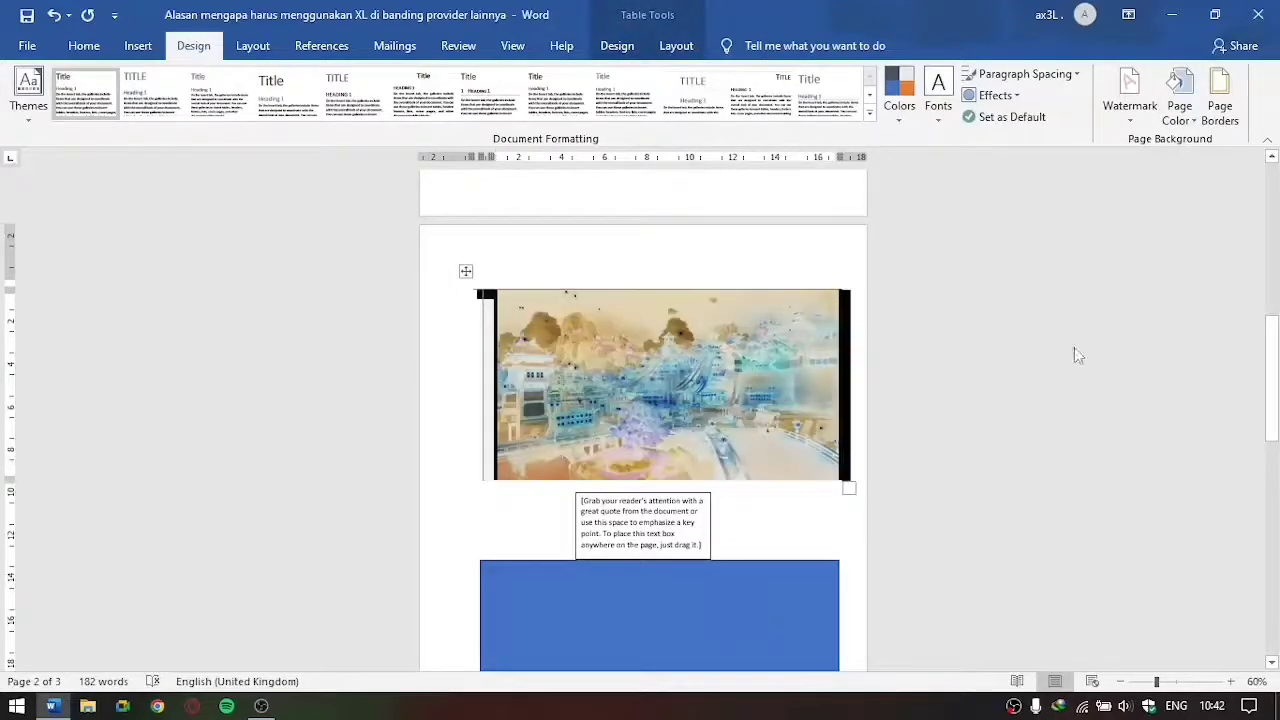
{"action": "left_click", "coordinate": [1074, 347]}
Step: Apply the last custom page margins: 4 cm top and left, 3 cm bottom and right
{"action": "left_click", "coordinate": [252, 45]}
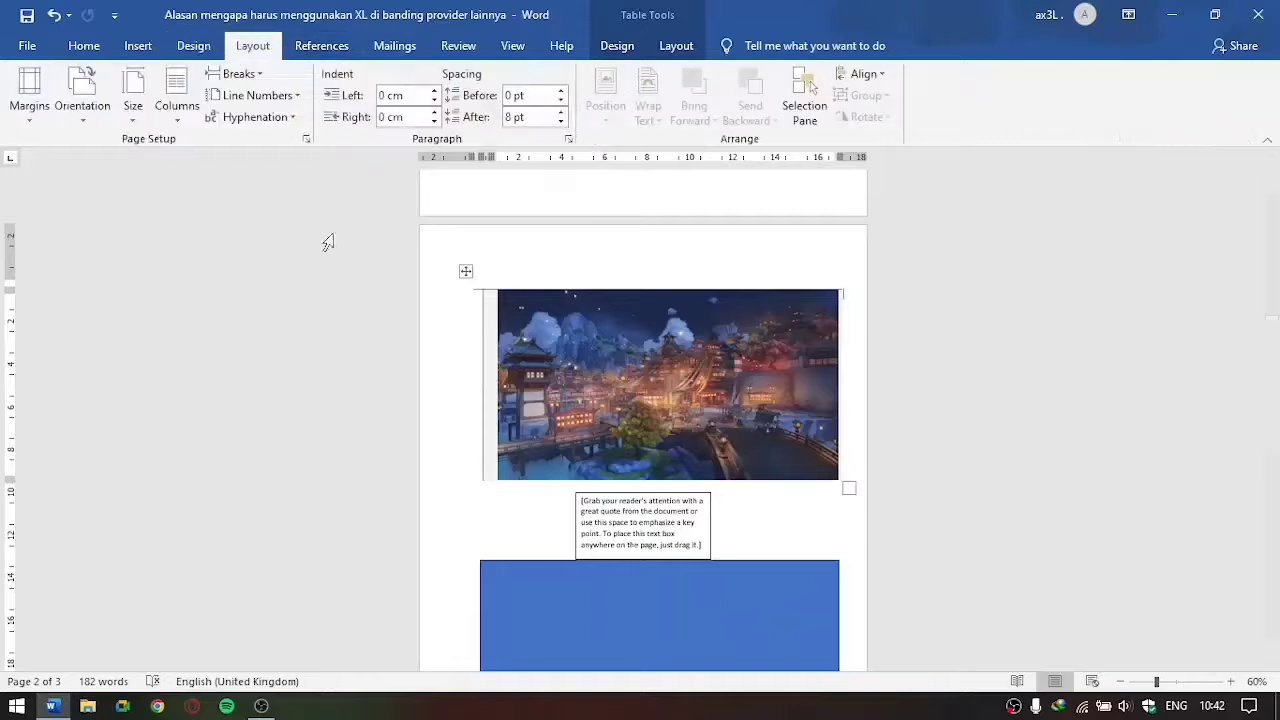
{"action": "left_click", "coordinate": [325, 306]}
{"action": "left_click", "coordinate": [918, 309]}
{"action": "scroll", "coordinate": [283, 314], "scroll_direction": "up", "scroll_amount": 2}
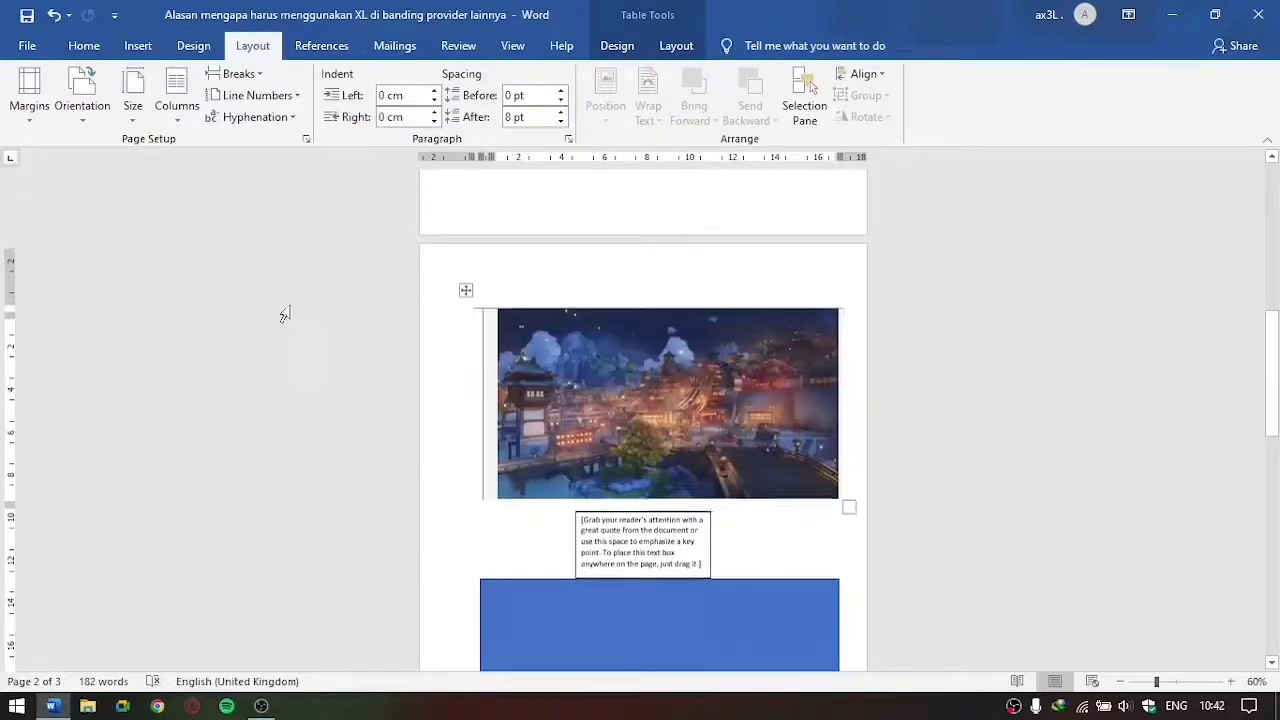
{"action": "scroll", "coordinate": [466, 337], "scroll_direction": "up", "scroll_amount": 2}
{"action": "scroll", "coordinate": [469, 334], "scroll_direction": "down", "scroll_amount": 8}
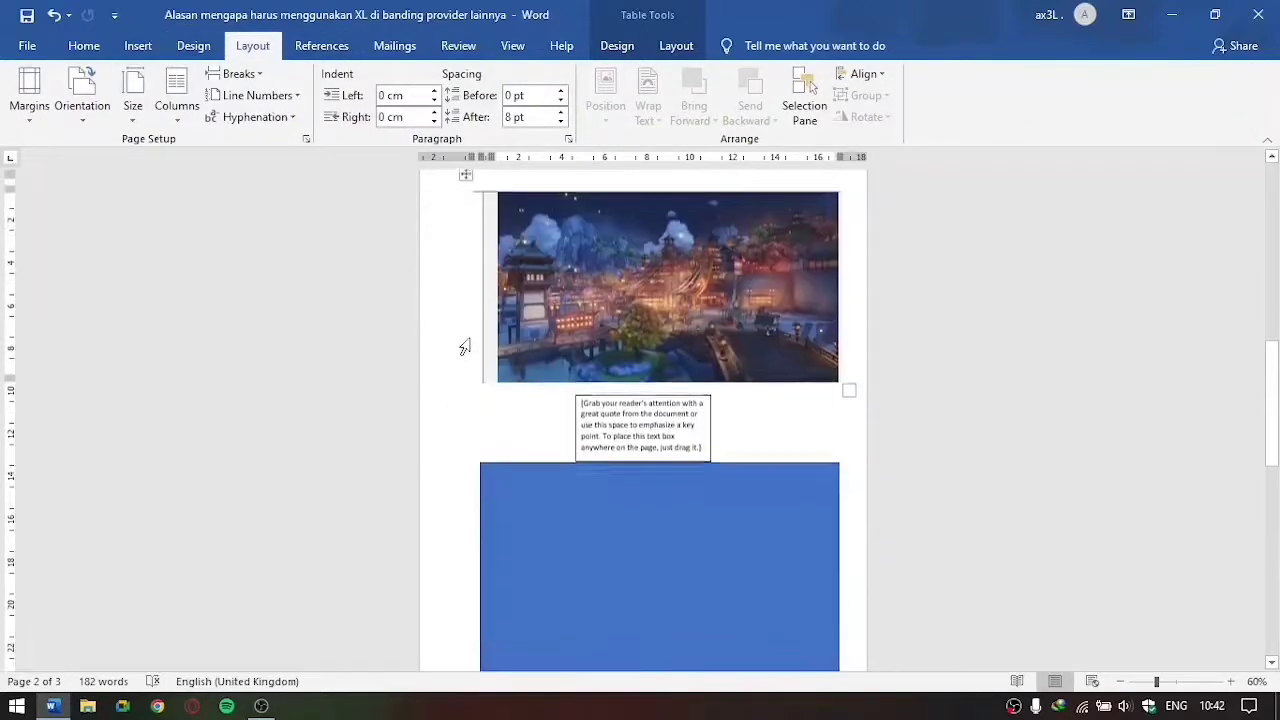
{"action": "scroll", "coordinate": [469, 341], "scroll_direction": "down", "scroll_amount": 6}
{"action": "scroll", "coordinate": [449, 351], "scroll_direction": "up", "scroll_amount": 7}
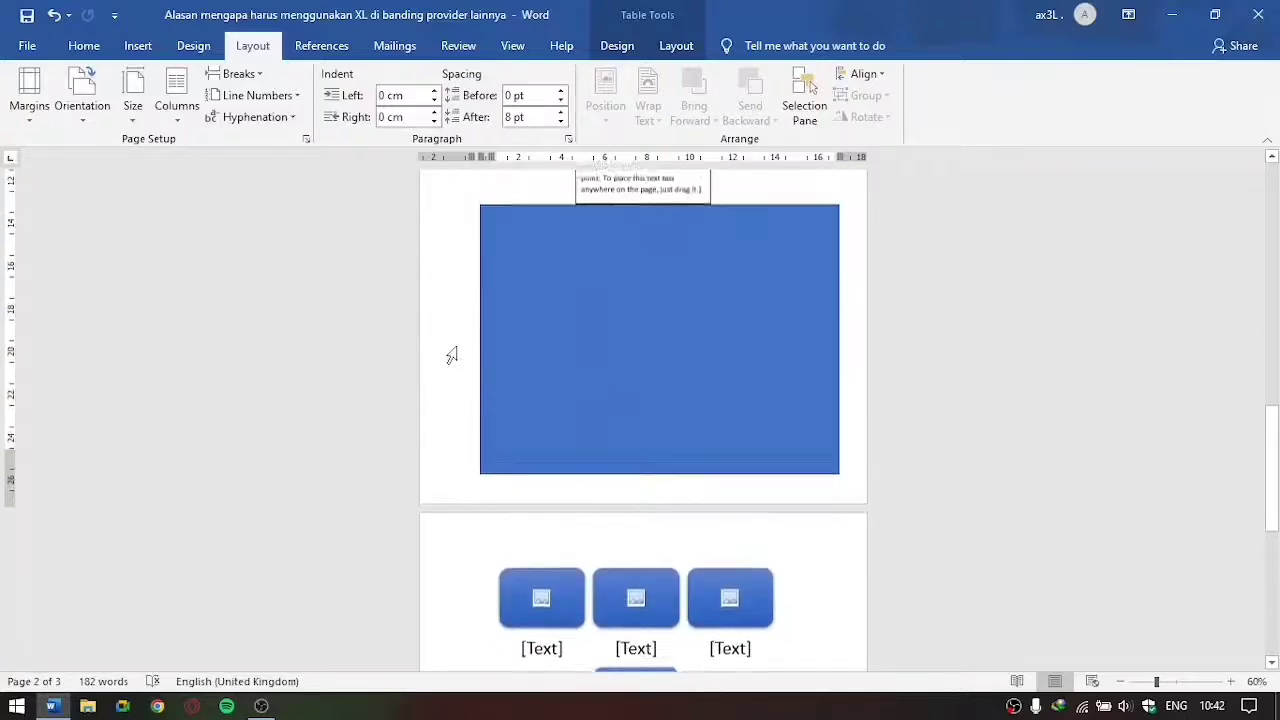
{"action": "scroll", "coordinate": [455, 350], "scroll_direction": "up", "scroll_amount": 4}
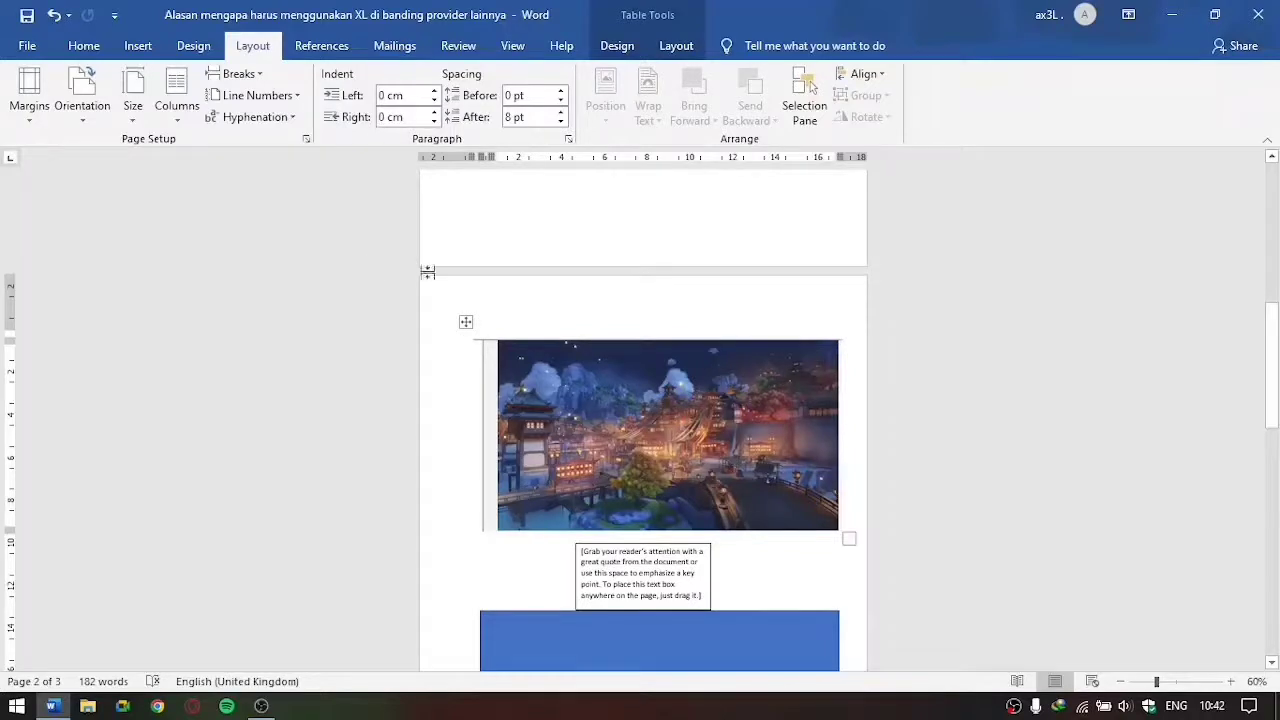
{"action": "left_click", "coordinate": [29, 95]}
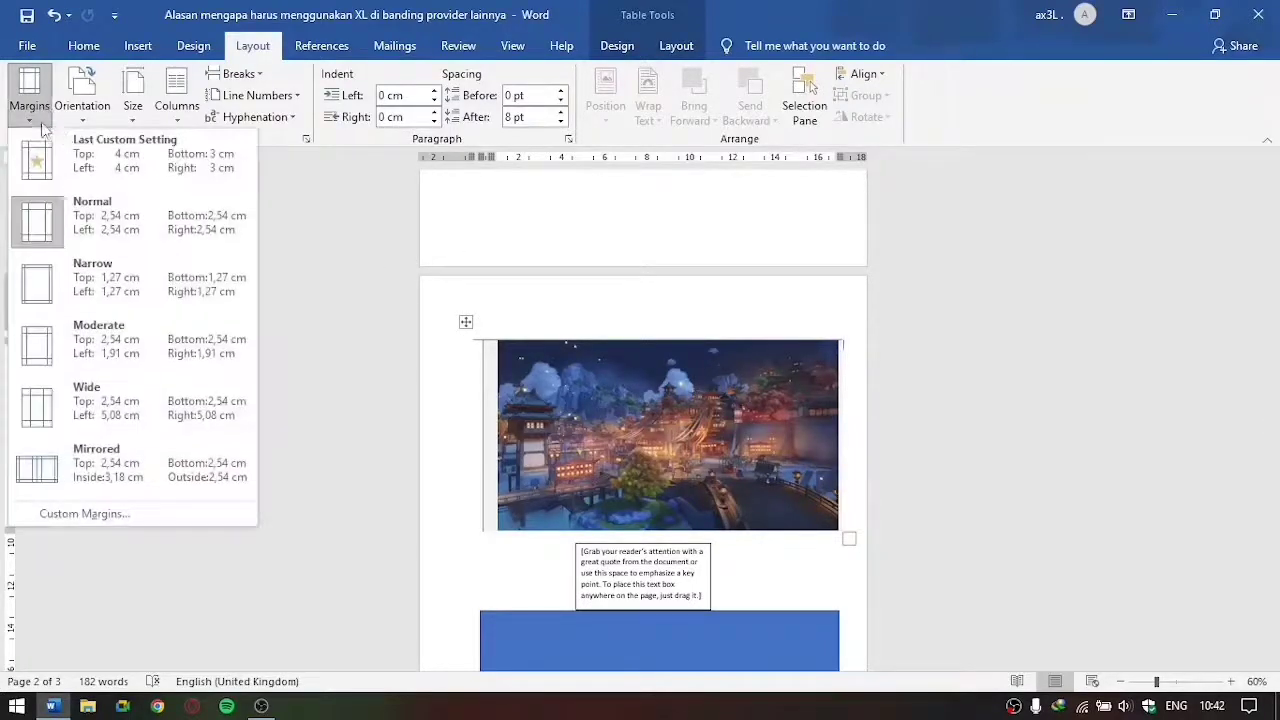
{"action": "left_click", "coordinate": [190, 167]}
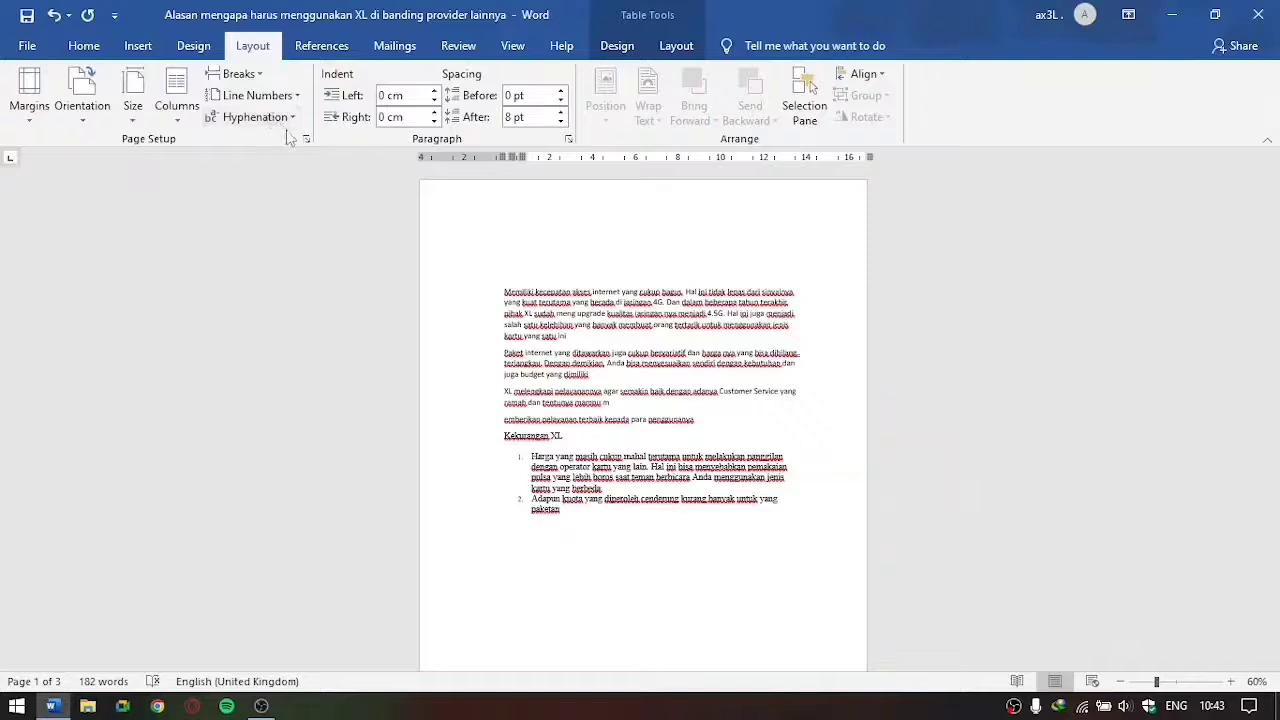
{"action": "left_click", "coordinate": [474, 257]}
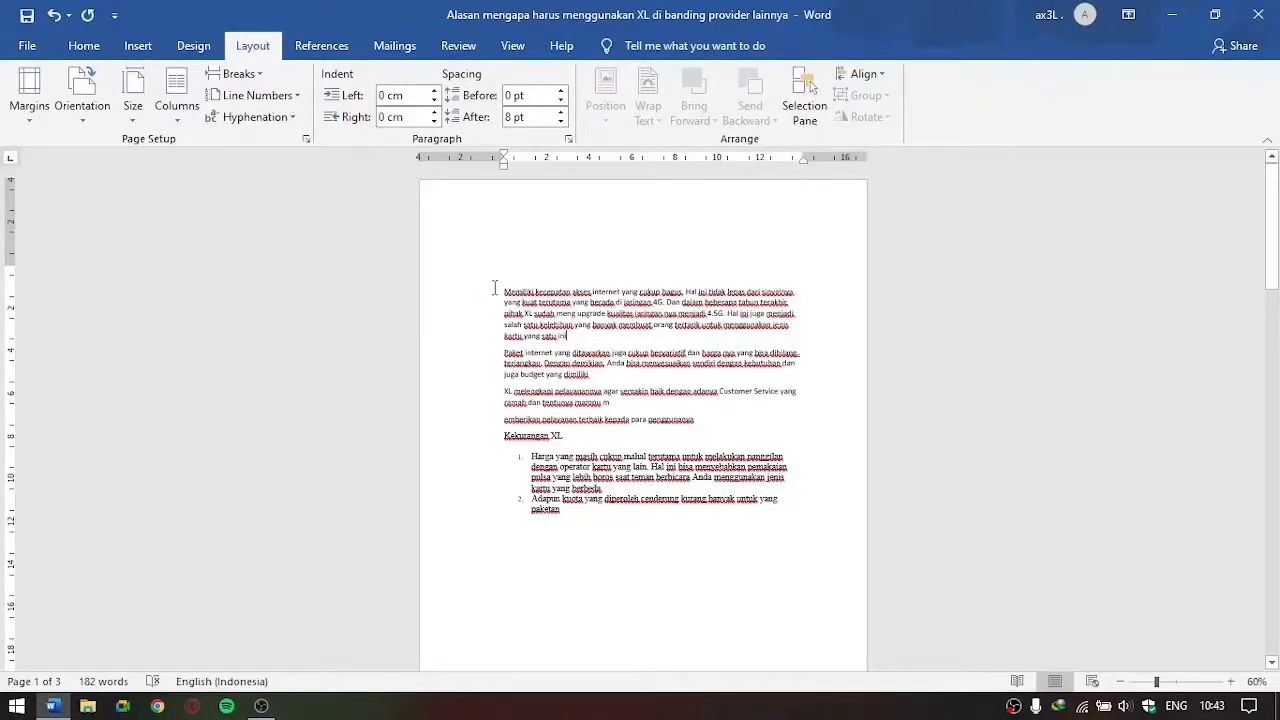
{"action": "left_click_drag", "start_coordinate": [504, 291], "coordinate": [575, 325]}
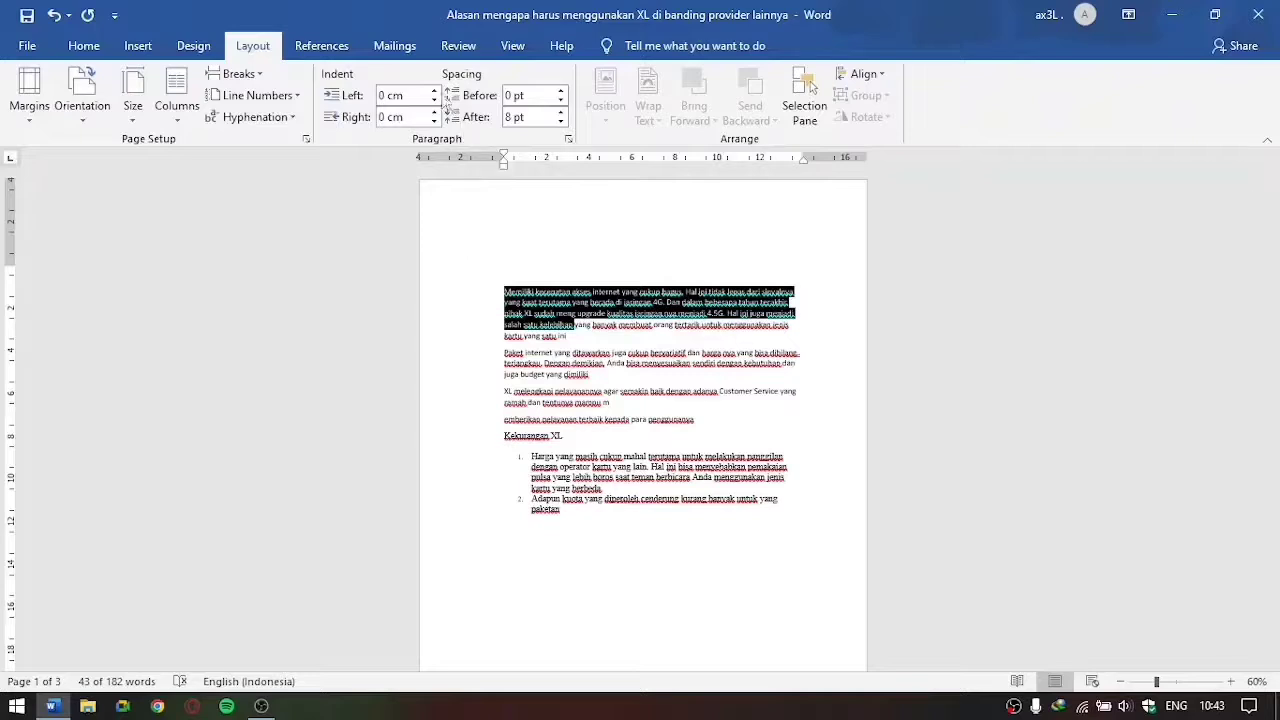
{"action": "left_click", "coordinate": [581, 330]}
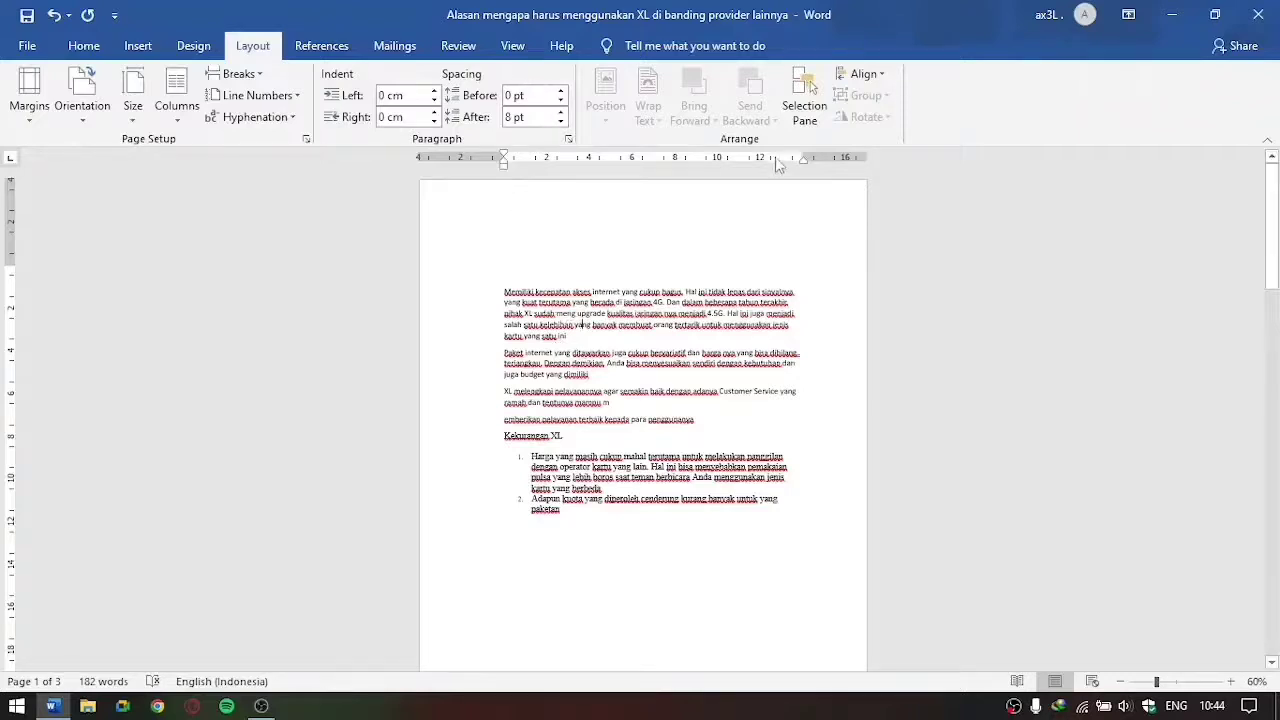
{"action": "left_click_drag", "start_coordinate": [504, 286], "coordinate": [631, 340]}
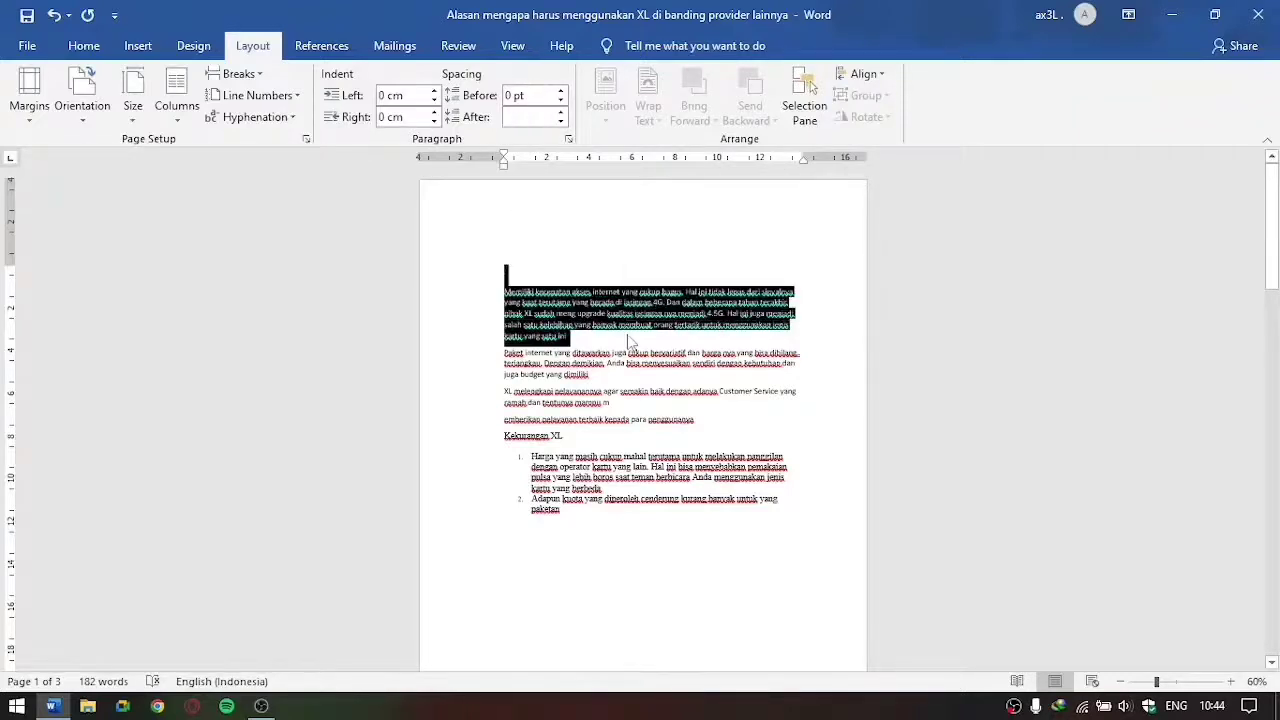
{"action": "left_click", "coordinate": [625, 335]}
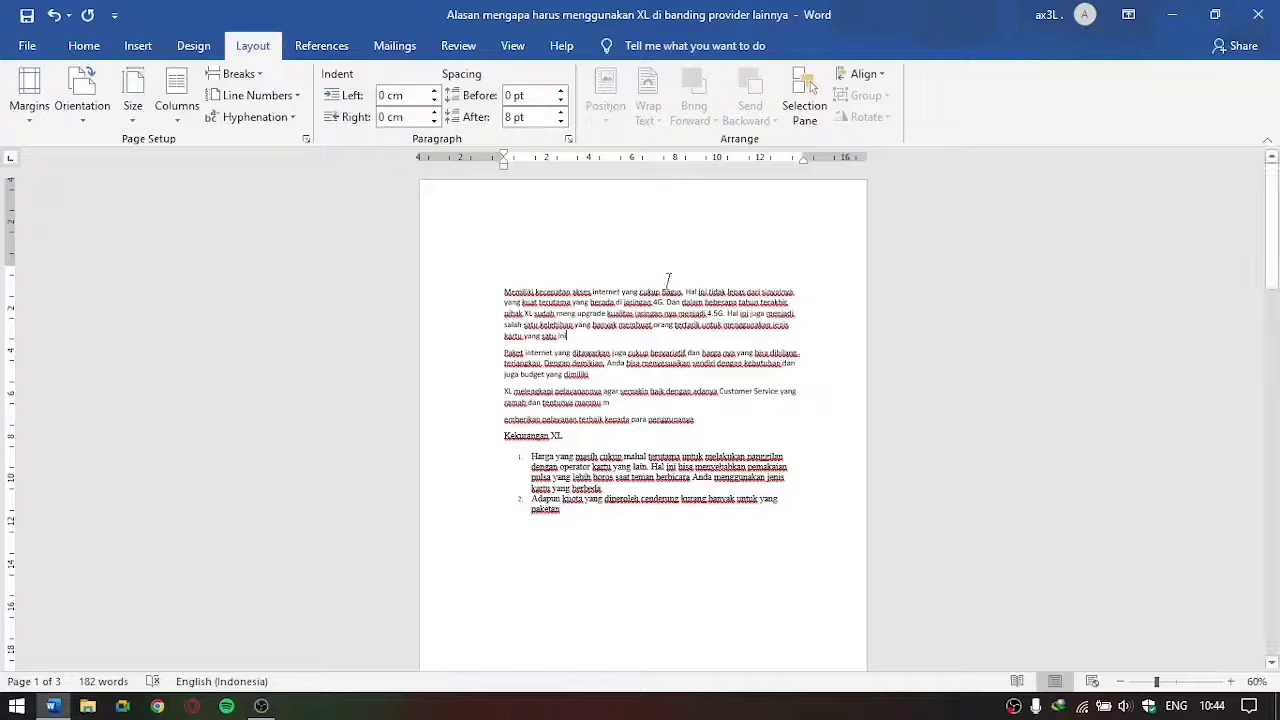
Step: Apply the top-left, top-centre and bottom-centre positions with text wrapping in turn to the picture on the second page
{"action": "scroll", "coordinate": [643, 400], "scroll_direction": "down", "scroll_amount": 10}
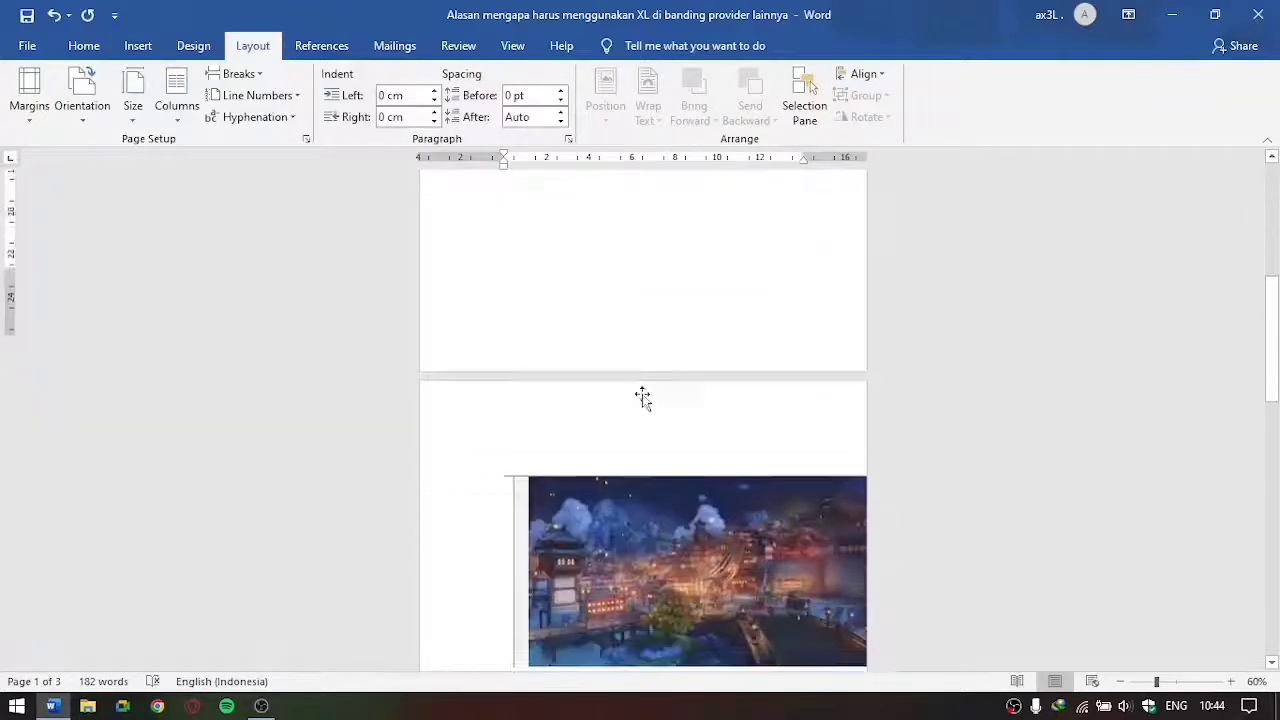
{"action": "left_click", "coordinate": [677, 428]}
{"action": "left_click", "coordinate": [607, 110]}
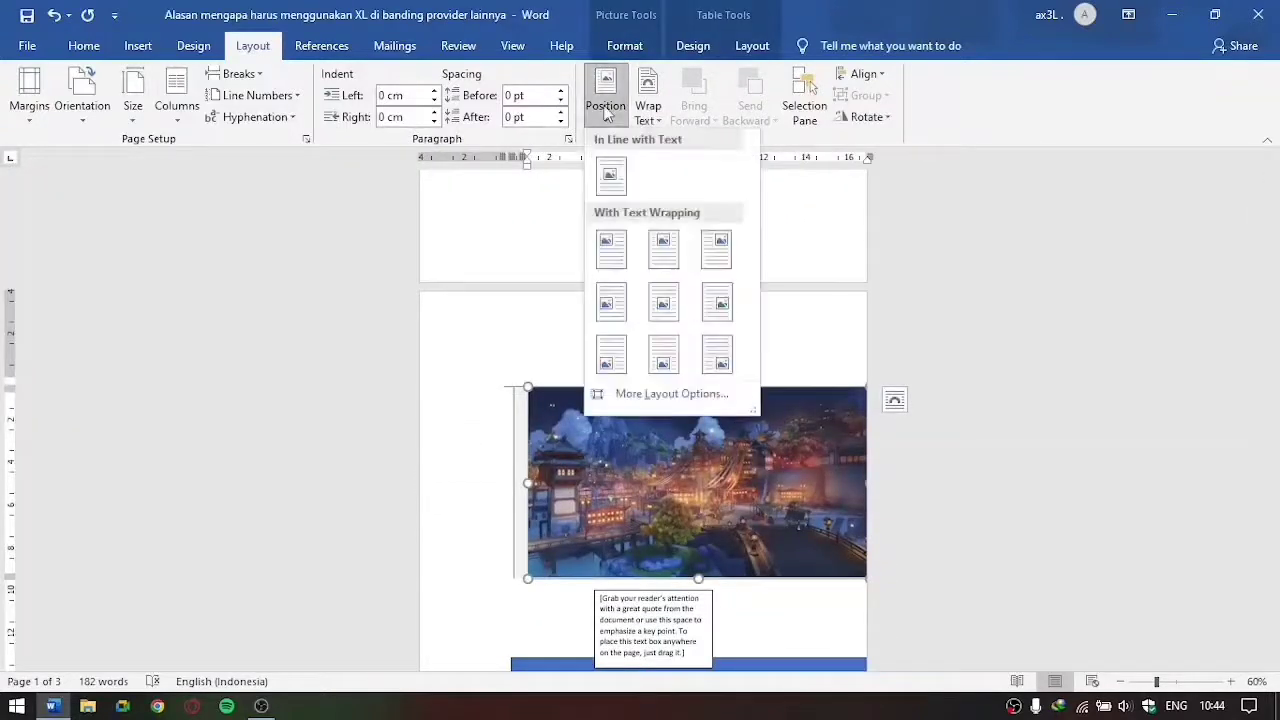
{"action": "left_click", "coordinate": [622, 257]}
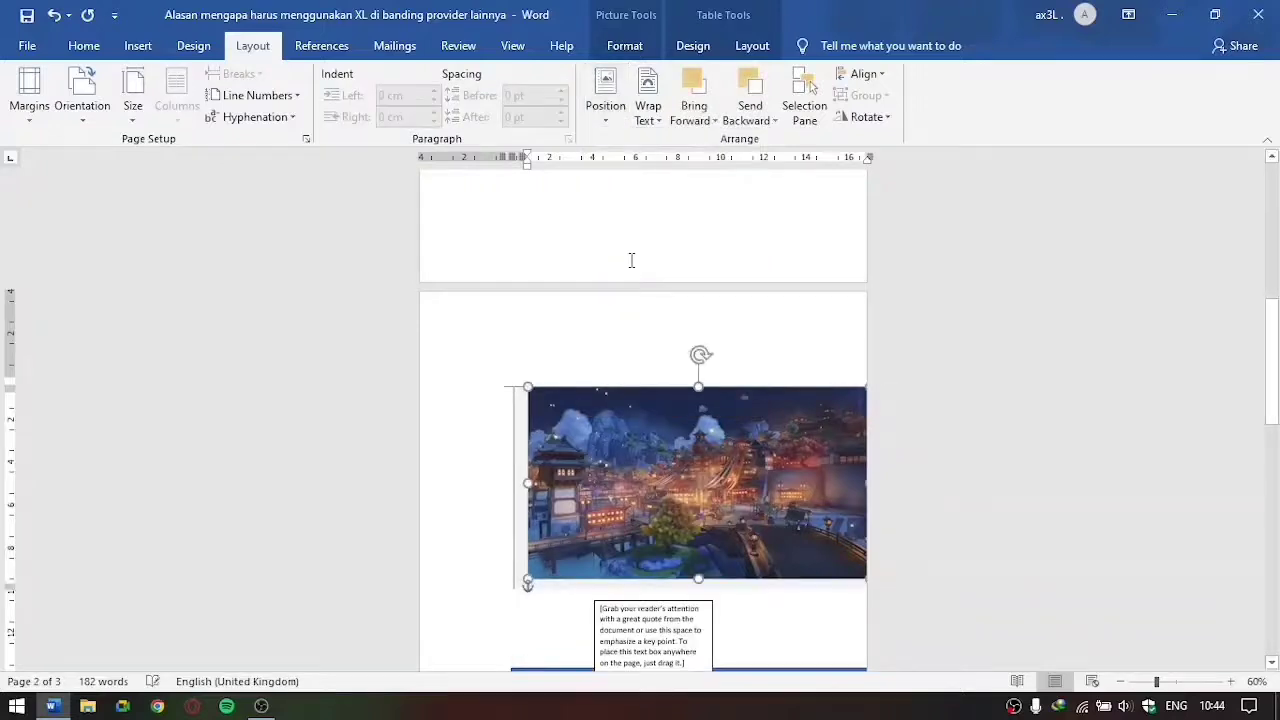
{"action": "left_click", "coordinate": [609, 108]}
{"action": "left_click", "coordinate": [669, 260]}
{"action": "left_click", "coordinate": [606, 105]}
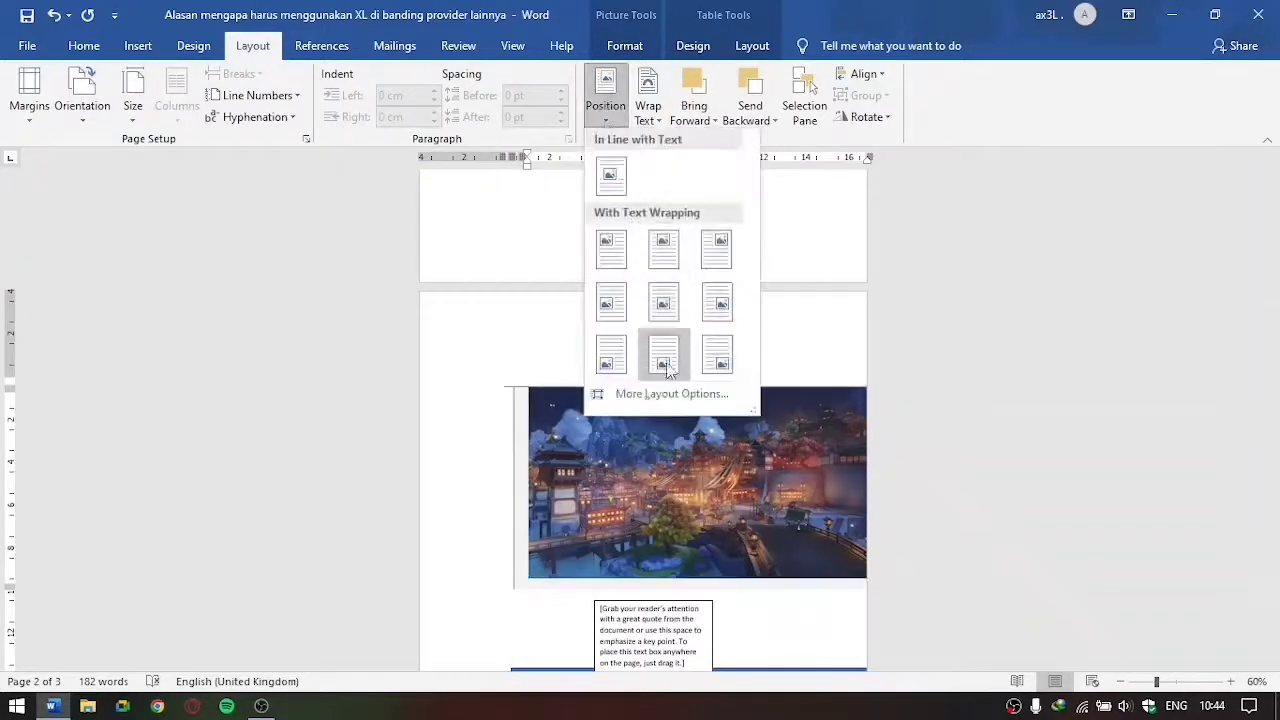
{"action": "left_click", "coordinate": [662, 356]}
{"action": "scroll", "coordinate": [672, 360], "scroll_direction": "down", "scroll_amount": 2}
{"action": "scroll", "coordinate": [672, 360], "scroll_direction": "up", "scroll_amount": 2}
{"action": "scroll", "coordinate": [763, 471], "scroll_direction": "down", "scroll_amount": 1}
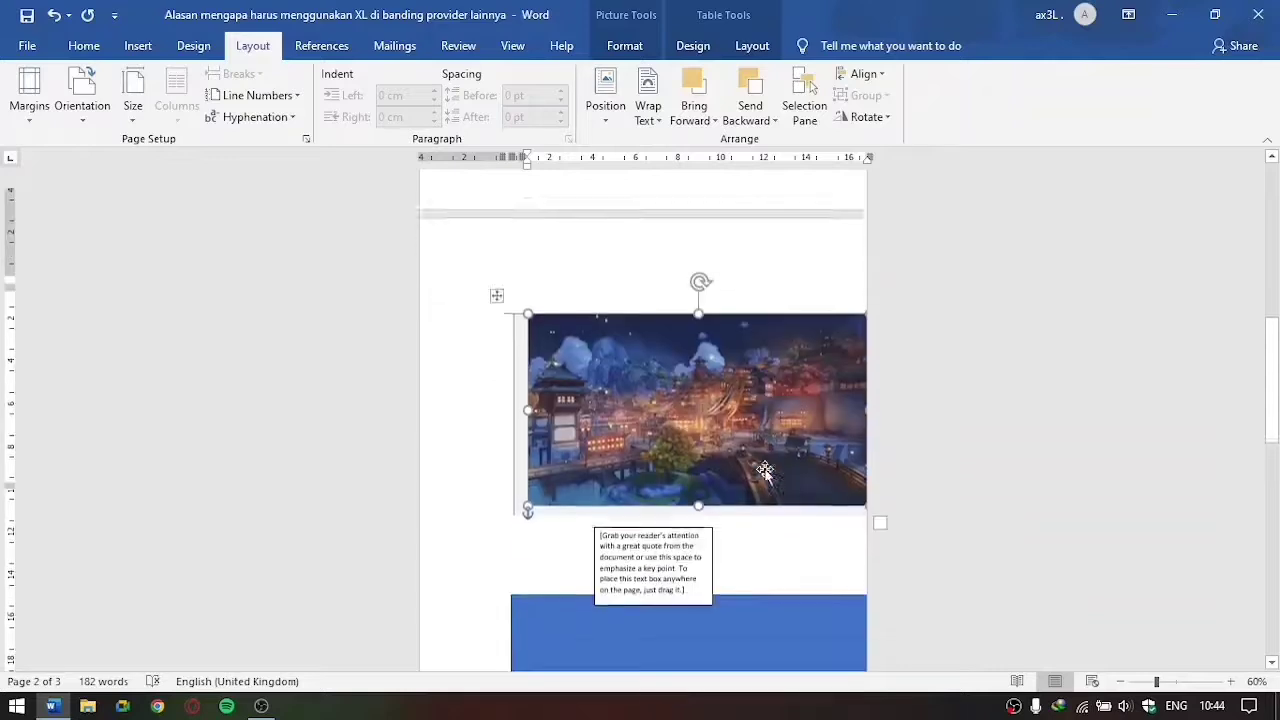
{"action": "scroll", "coordinate": [694, 561], "scroll_direction": "down", "scroll_amount": 1}
Step: Set the blue rectangle's text wrapping to Behind Text
{"action": "left_click", "coordinate": [664, 453]}
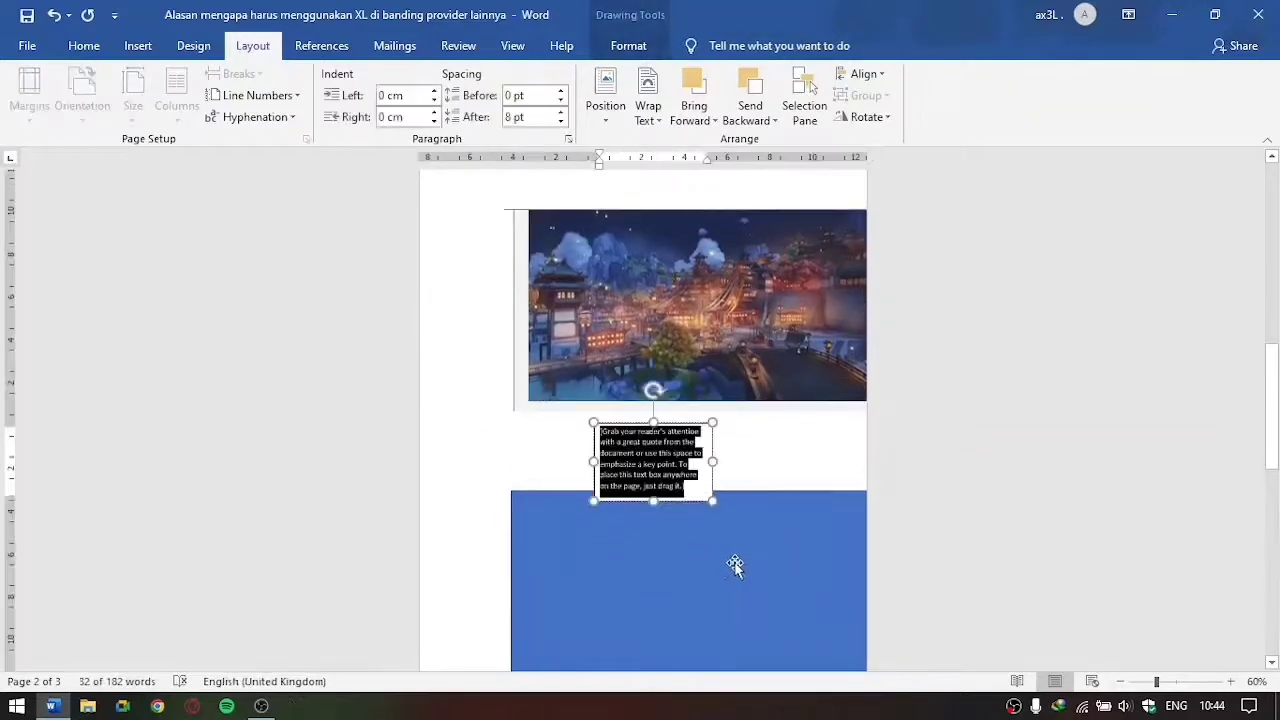
{"action": "left_click", "coordinate": [734, 566]}
{"action": "scroll", "coordinate": [791, 438], "scroll_direction": "up", "scroll_amount": 1}
{"action": "scroll", "coordinate": [791, 438], "scroll_direction": "down", "scroll_amount": 1}
{"action": "scroll", "coordinate": [717, 326], "scroll_direction": "up", "scroll_amount": 2}
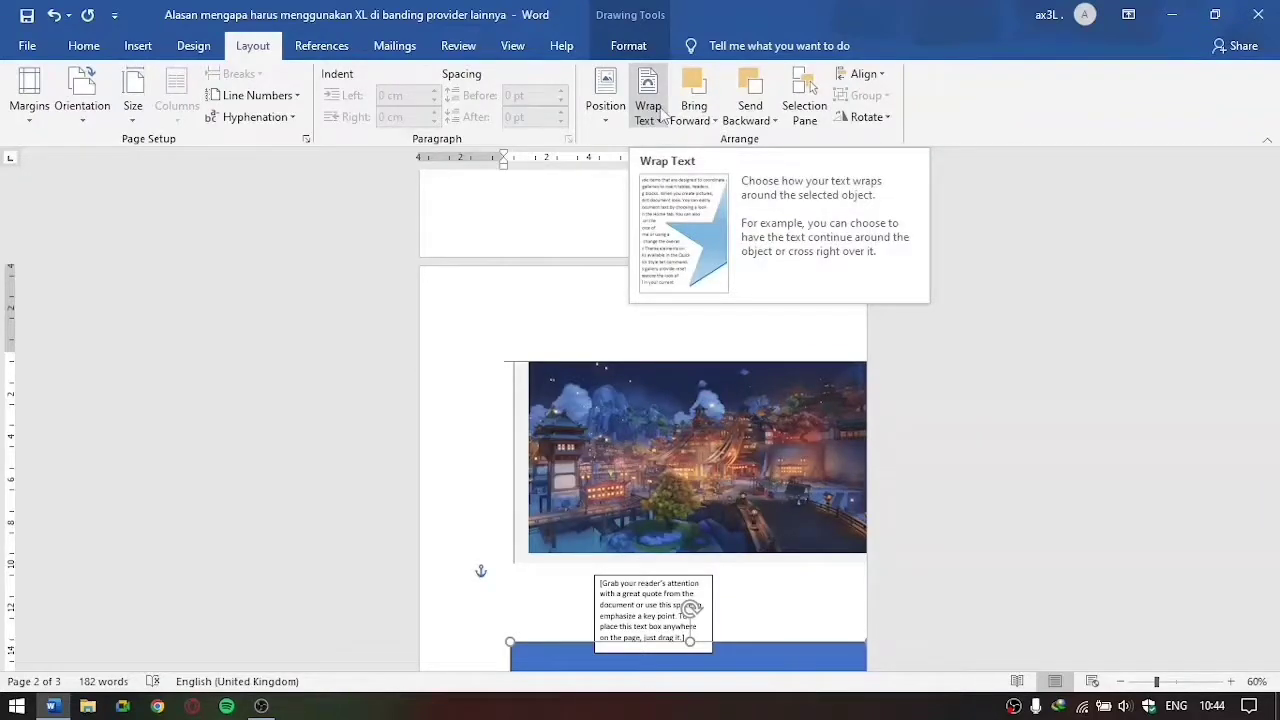
{"action": "left_click", "coordinate": [661, 118]}
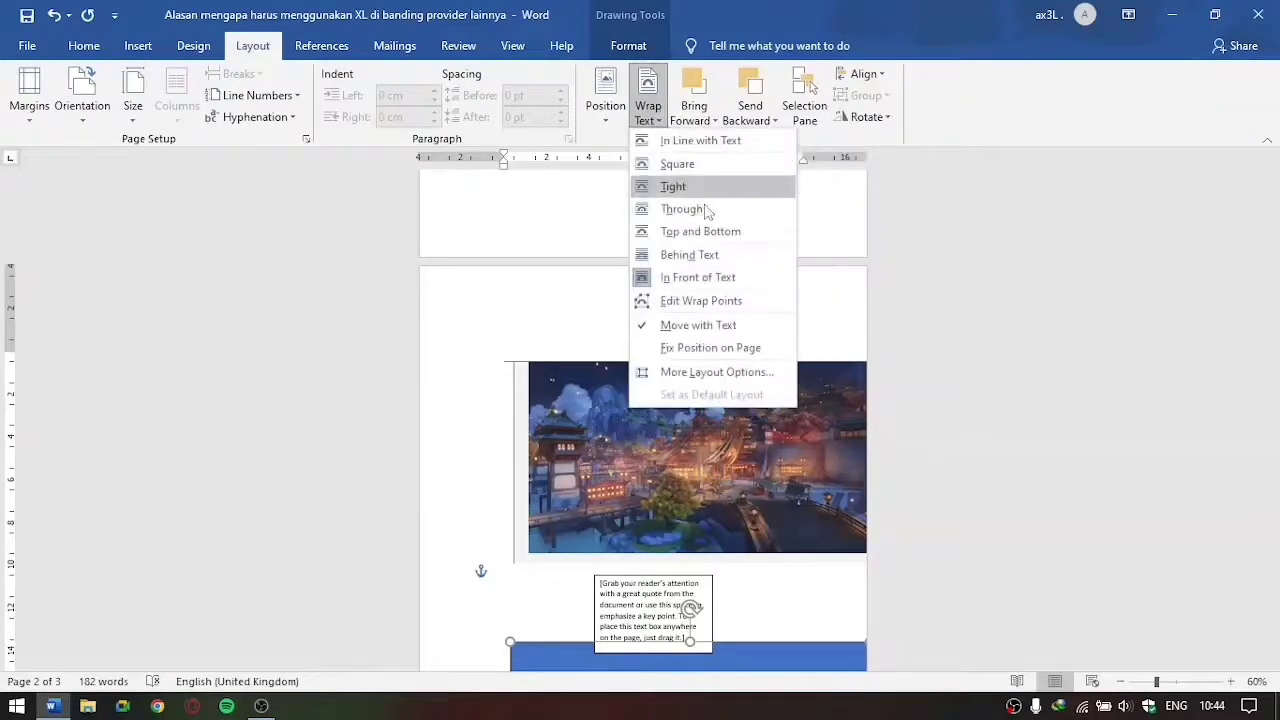
{"action": "left_click", "coordinate": [714, 262]}
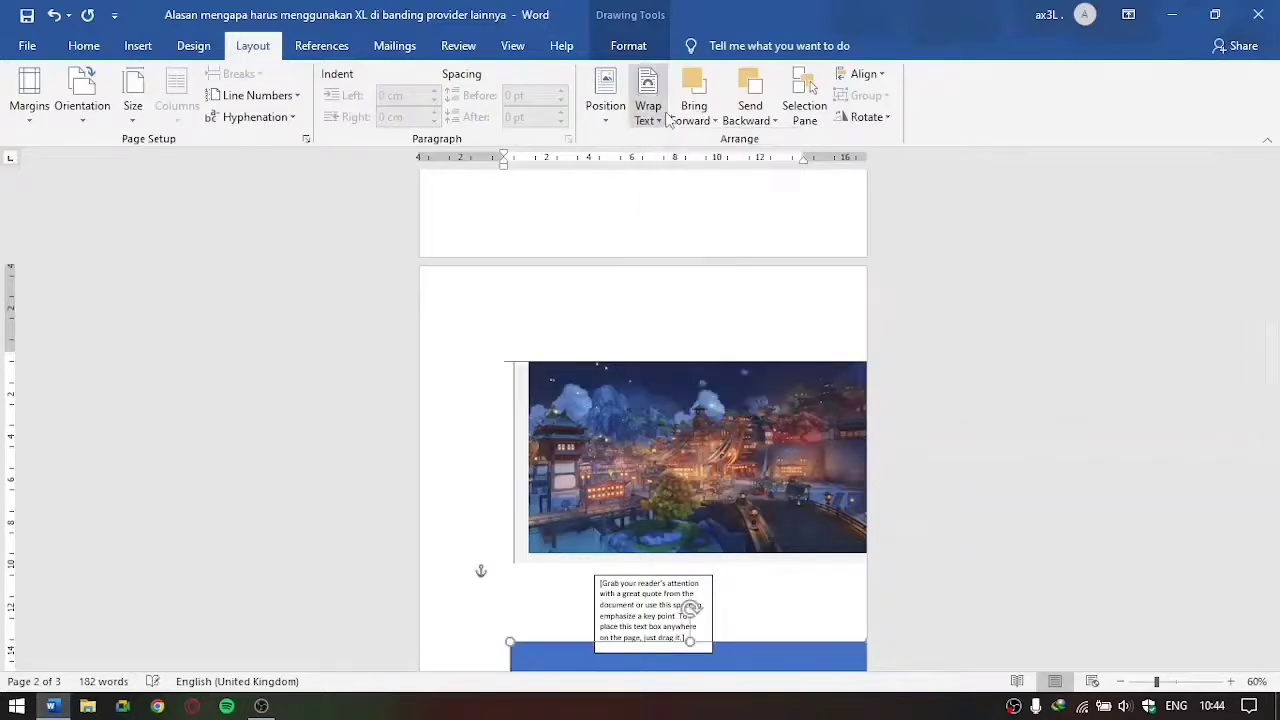
Step: Move the picture on the second page out of the table to the page's left margin
{"action": "left_click", "coordinate": [648, 105]}
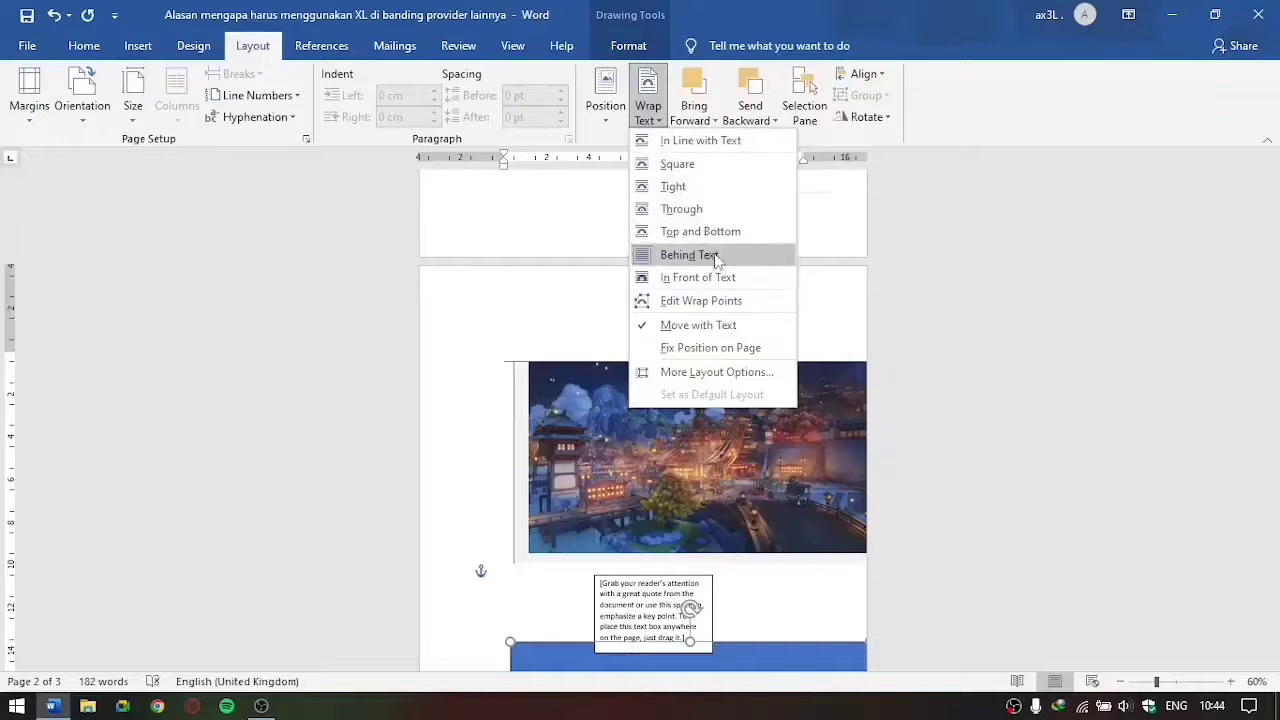
{"action": "left_click", "coordinate": [1011, 263]}
{"action": "left_click", "coordinate": [806, 440]}
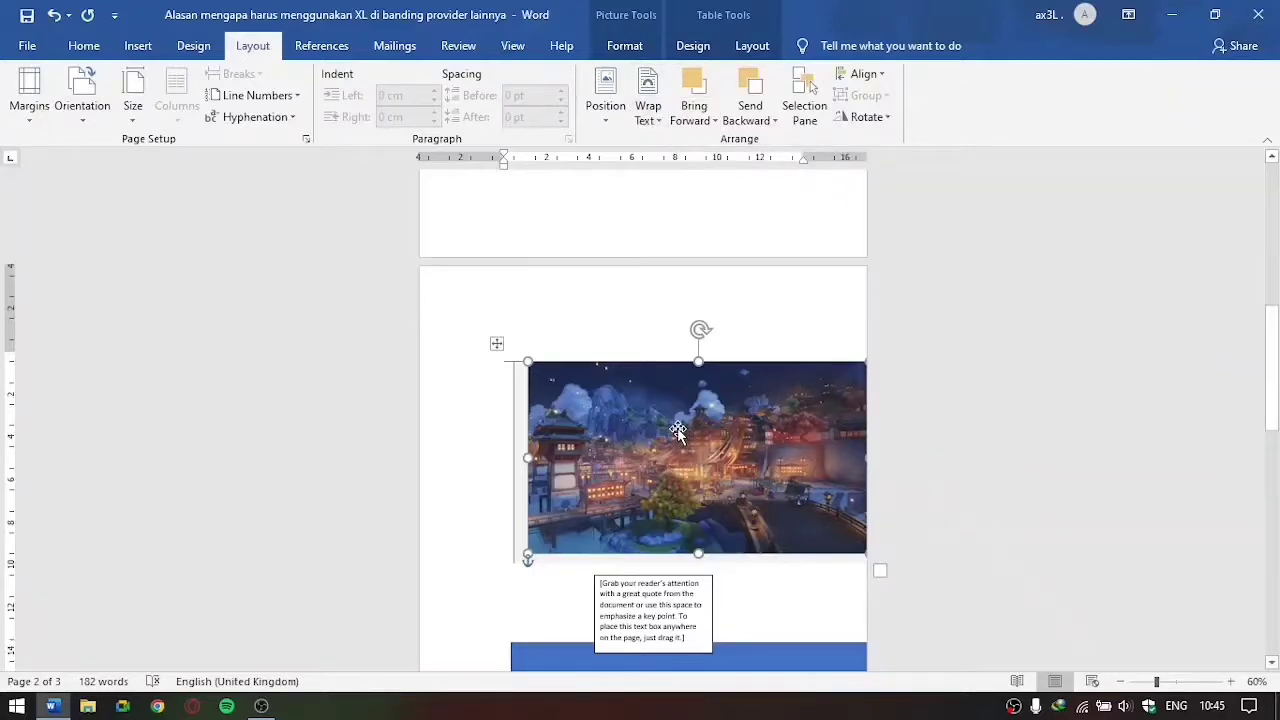
{"action": "left_click_drag", "start_coordinate": [678, 430], "coordinate": [650, 432]}
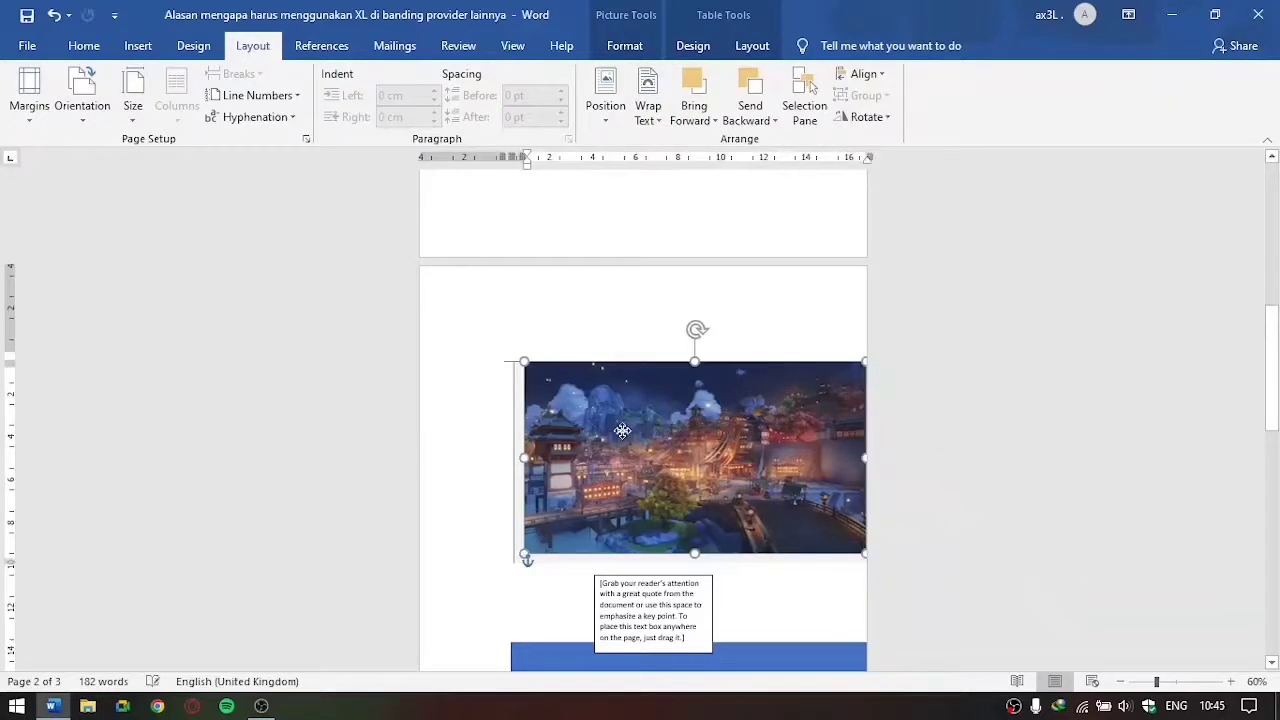
{"action": "left_click_drag", "start_coordinate": [682, 507], "coordinate": [667, 469]}
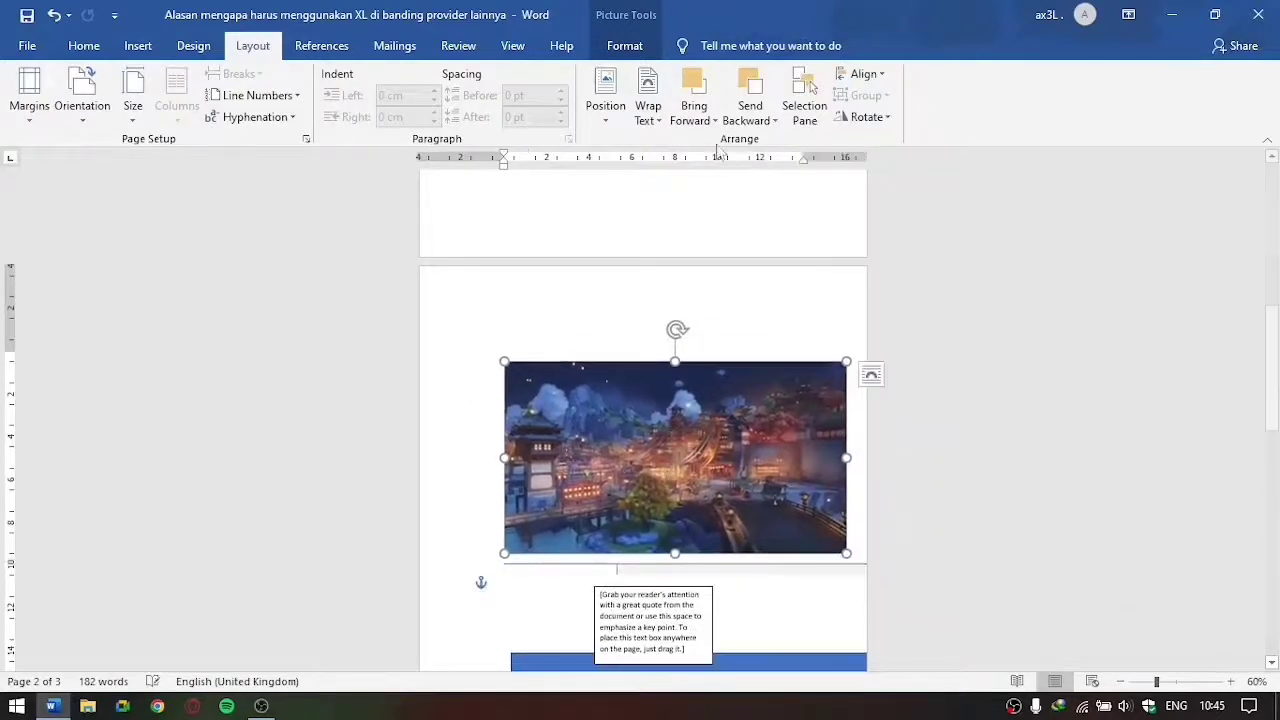
Step: Bring the picture forward and move it over the quote text box and blue rectangle
{"action": "left_click", "coordinate": [700, 120]}
{"action": "left_click", "coordinate": [724, 134]}
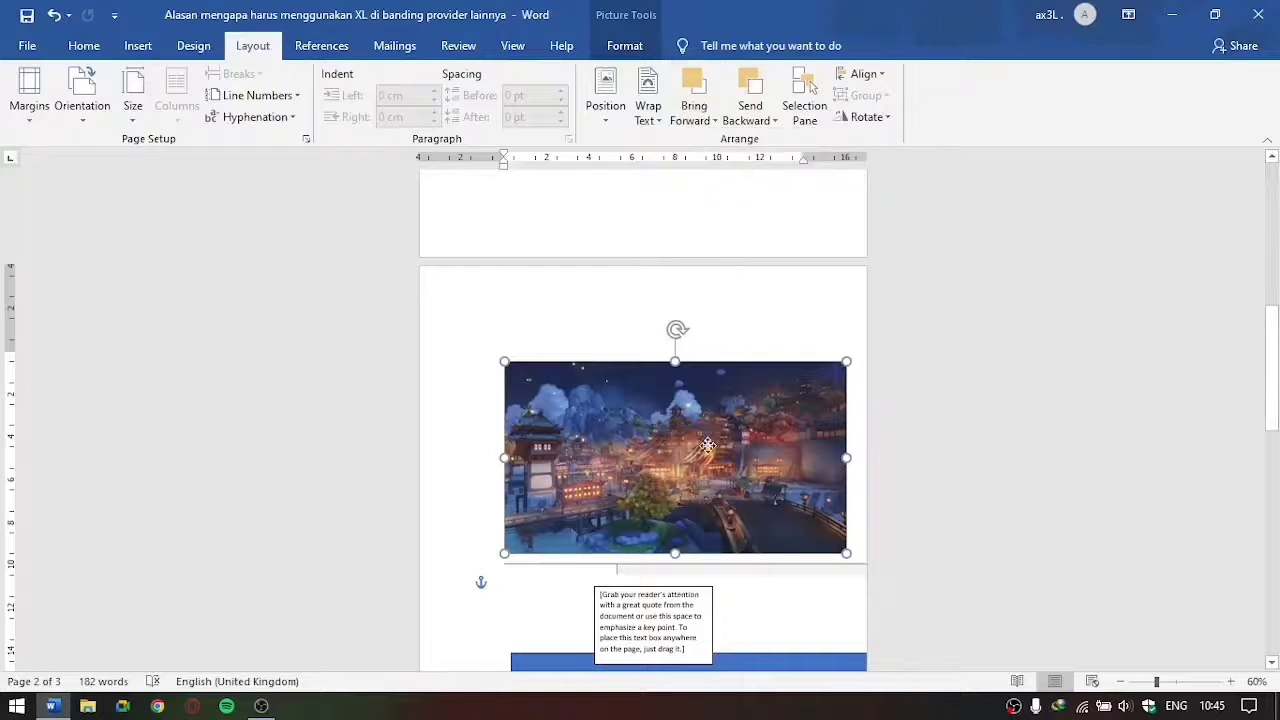
{"action": "mouse_move", "coordinate": [712, 385]}
{"action": "left_mouse_down"}
{"action": "mouse_move", "coordinate": [705, 498]}
{"action": "mouse_move", "coordinate": [712, 385]}
{"action": "mouse_move", "coordinate": [699, 445]}
{"action": "mouse_move", "coordinate": [708, 402]}
{"action": "left_mouse_up"}
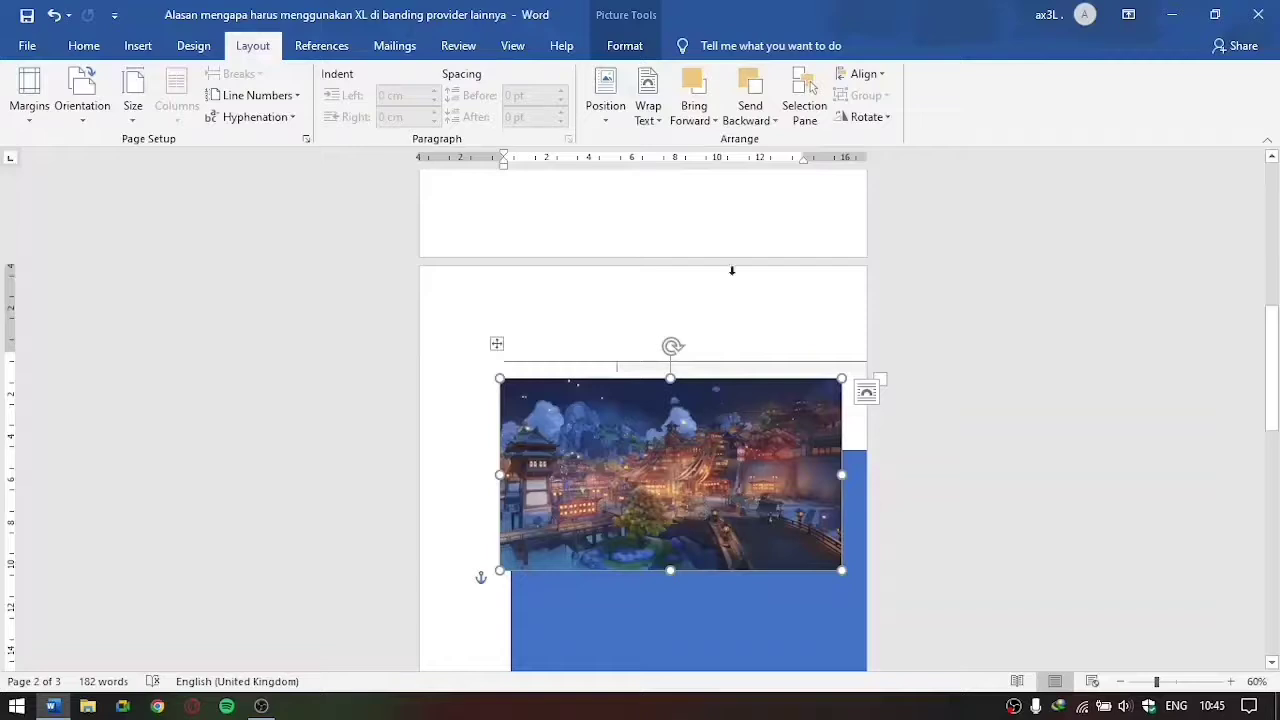
Step: Send the picture backward, behind the quote text box
{"action": "left_click", "coordinate": [760, 120]}
{"action": "left_click", "coordinate": [780, 137]}
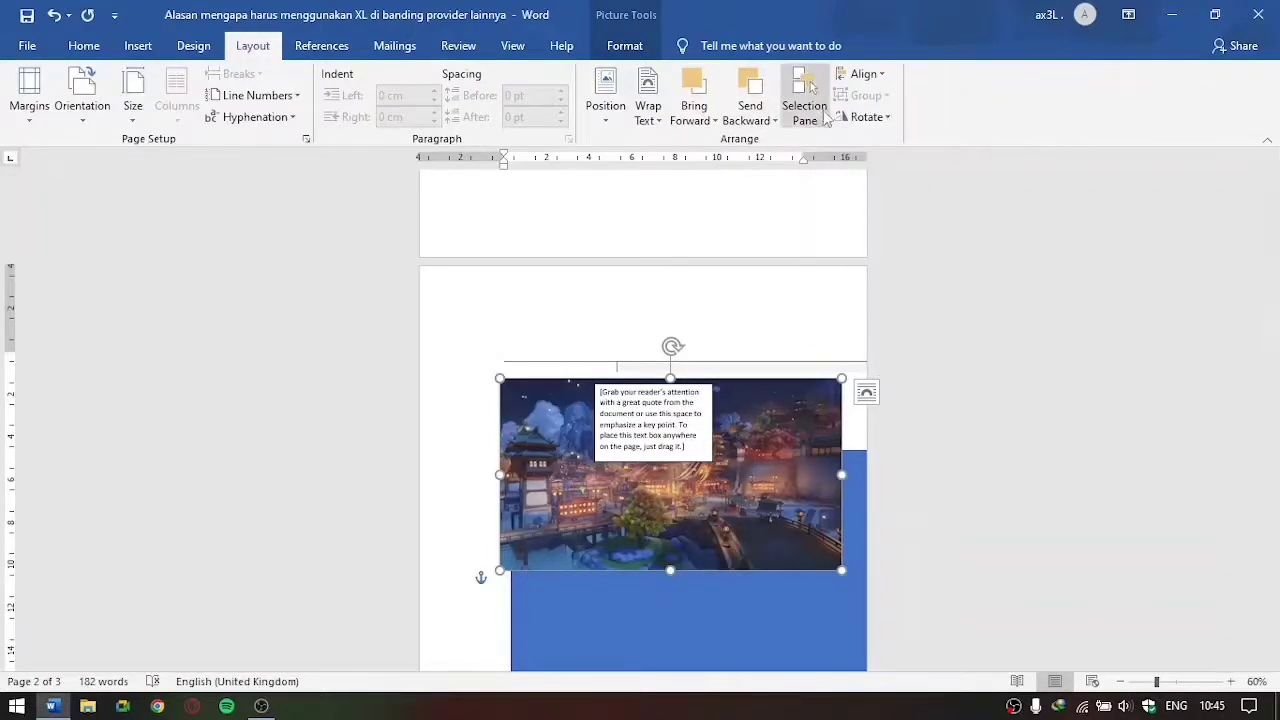
{"action": "scroll", "coordinate": [729, 429], "scroll_direction": "down", "scroll_amount": 5}
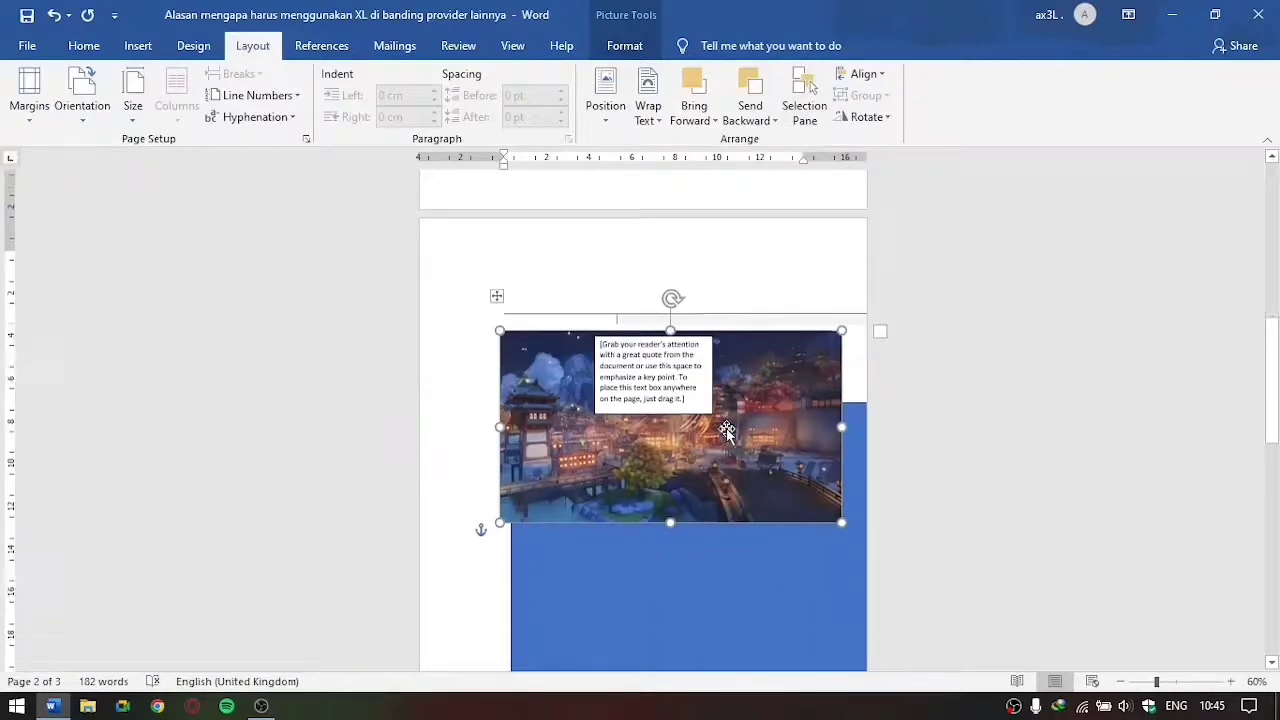
{"action": "left_click", "coordinate": [692, 362]}
{"action": "scroll", "coordinate": [692, 362], "scroll_direction": "up", "scroll_amount": 5}
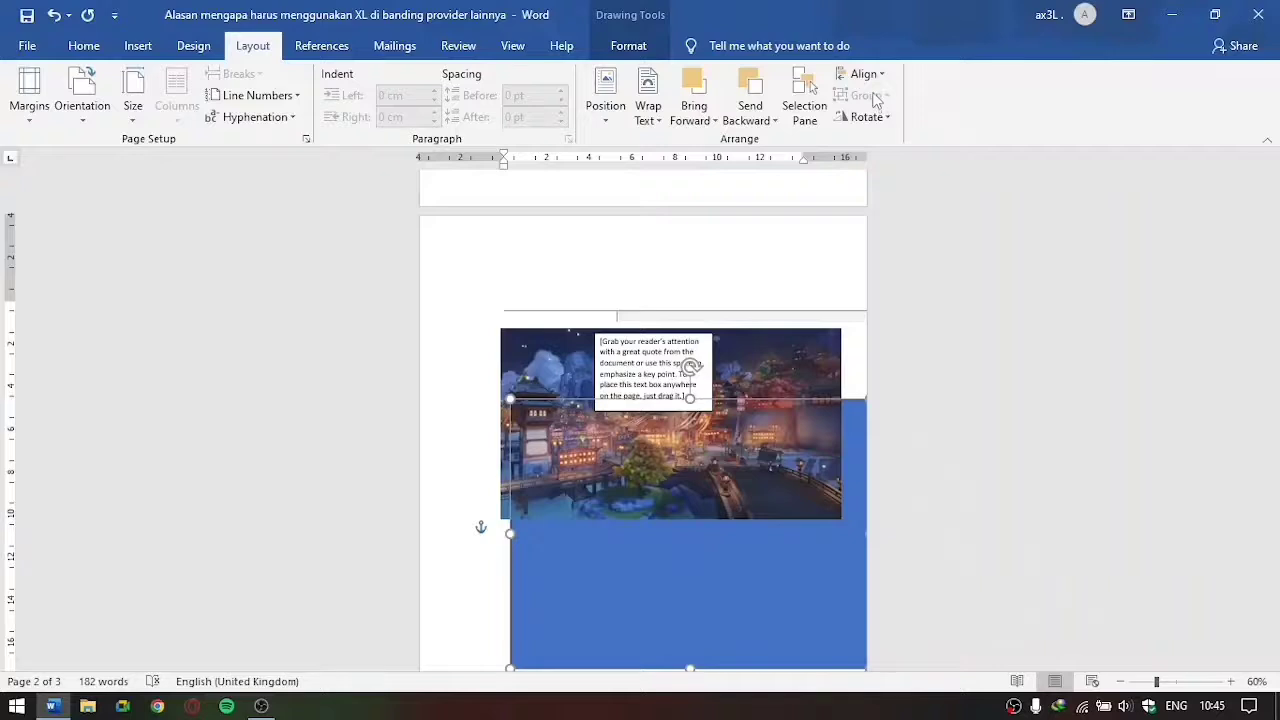
Step: Examine the References and Mailings commands alongside the document's text, picture and SmartArt
{"action": "left_click", "coordinate": [323, 47]}
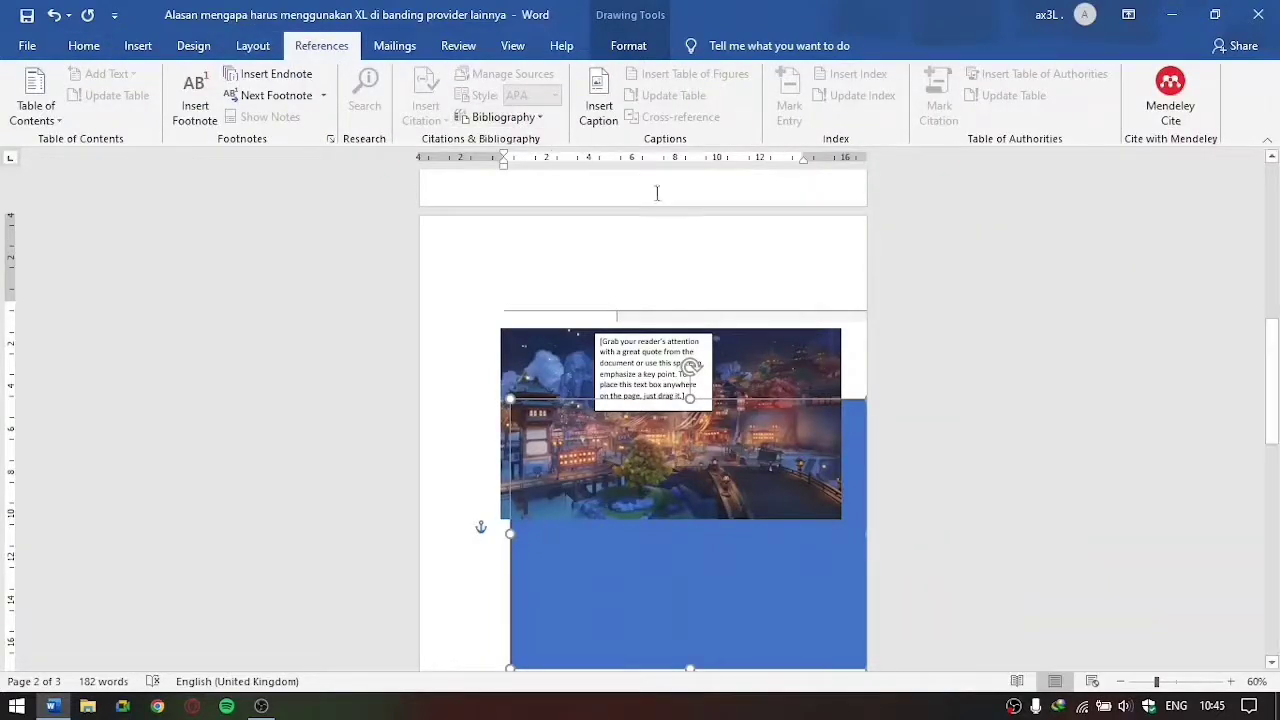
{"action": "scroll", "coordinate": [571, 276], "scroll_direction": "up", "scroll_amount": 2}
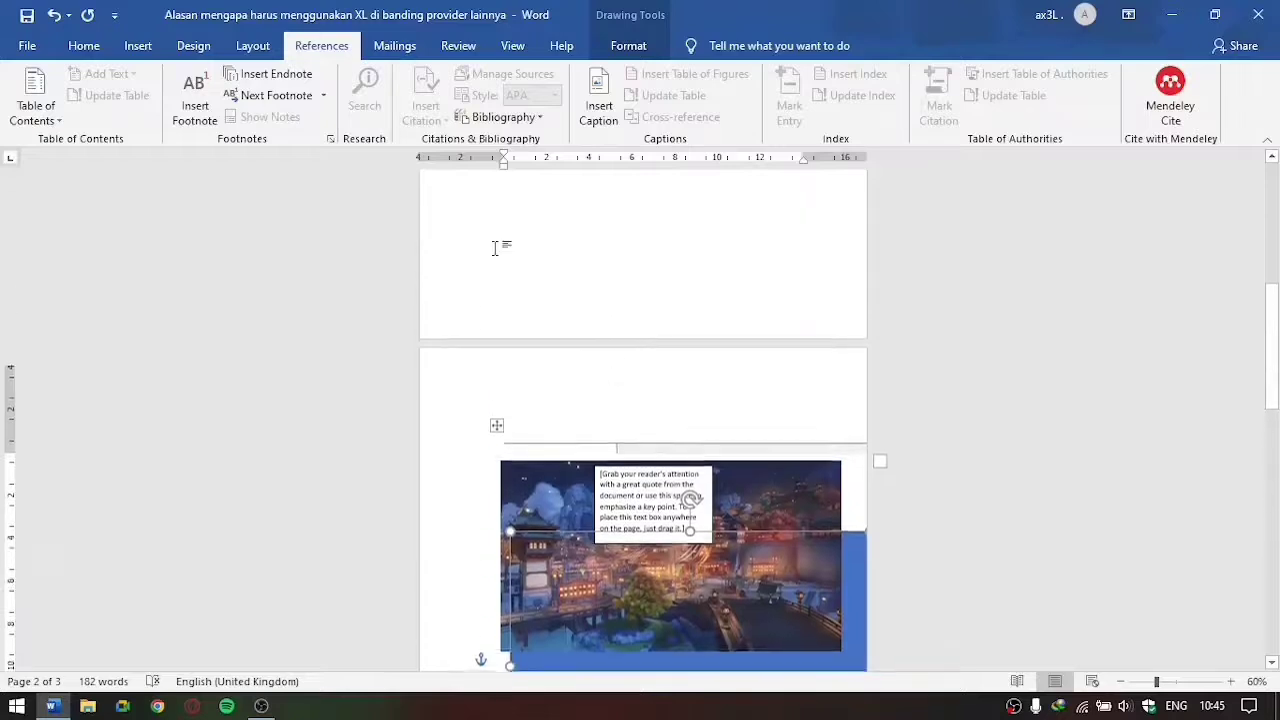
{"action": "scroll", "coordinate": [589, 249], "scroll_direction": "down", "scroll_amount": 6}
{"action": "scroll", "coordinate": [606, 276], "scroll_direction": "down", "scroll_amount": 5}
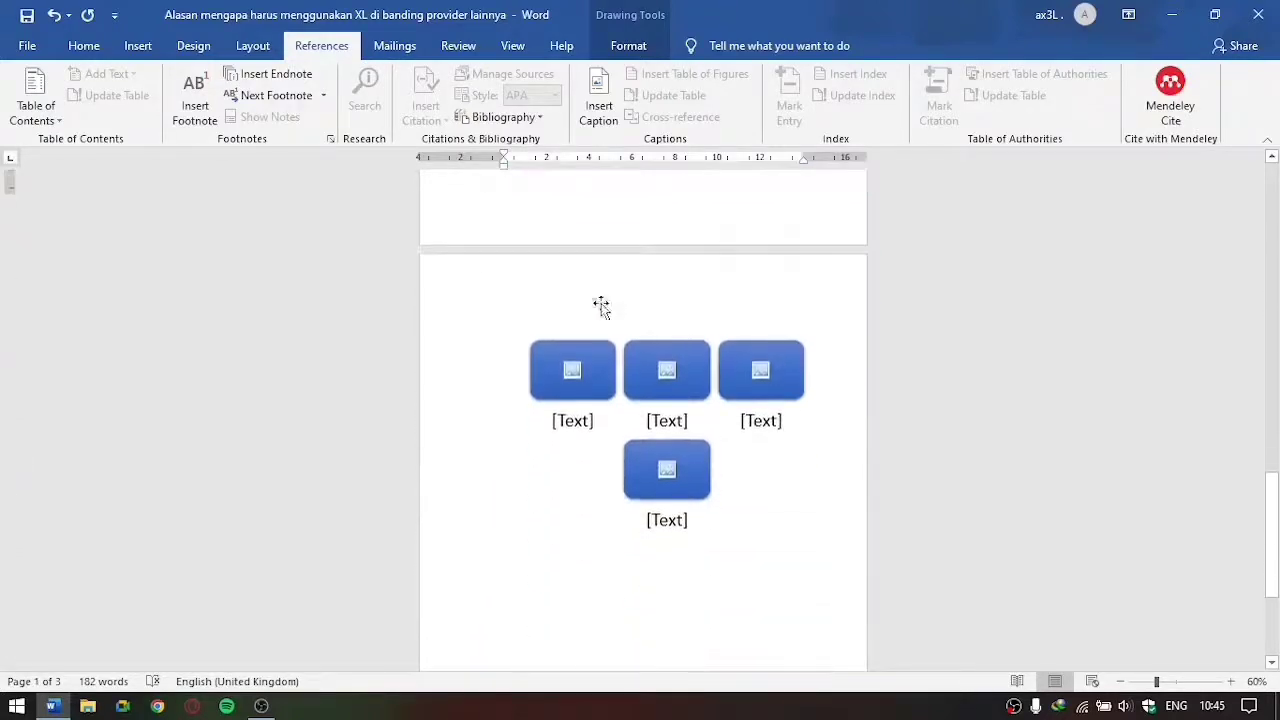
{"action": "left_click", "coordinate": [668, 318]}
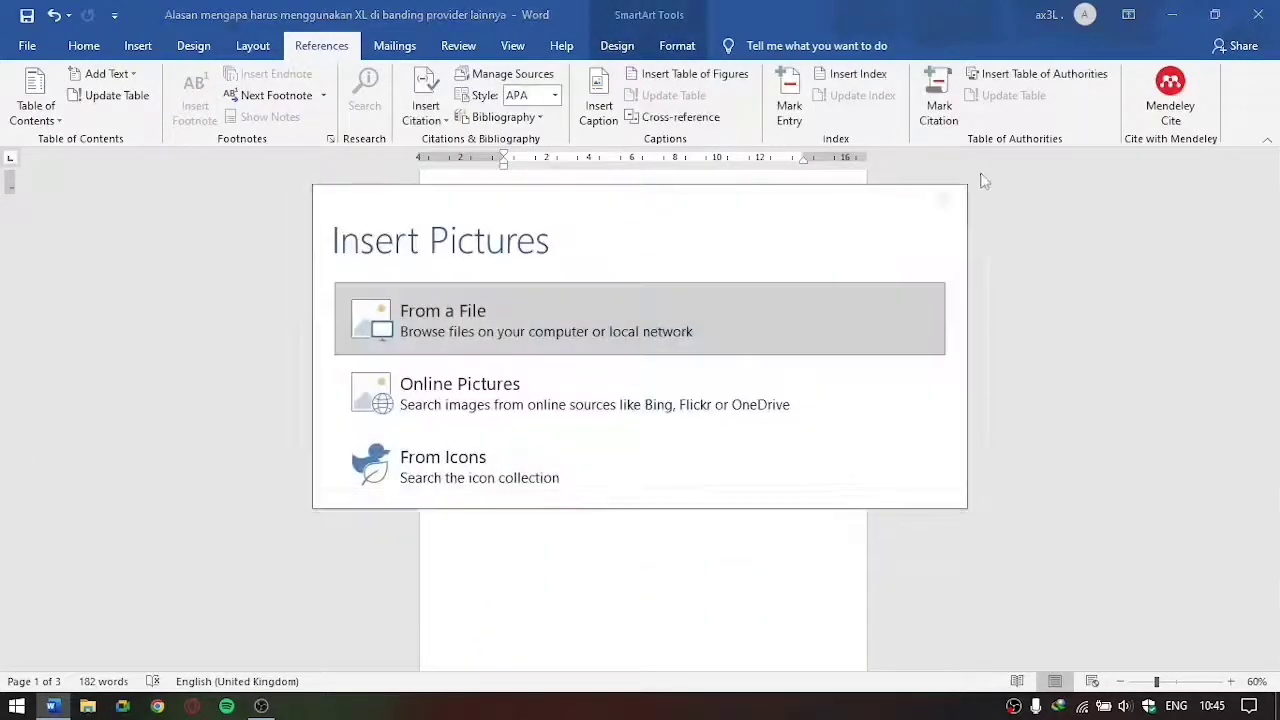
{"action": "left_click", "coordinate": [947, 198]}
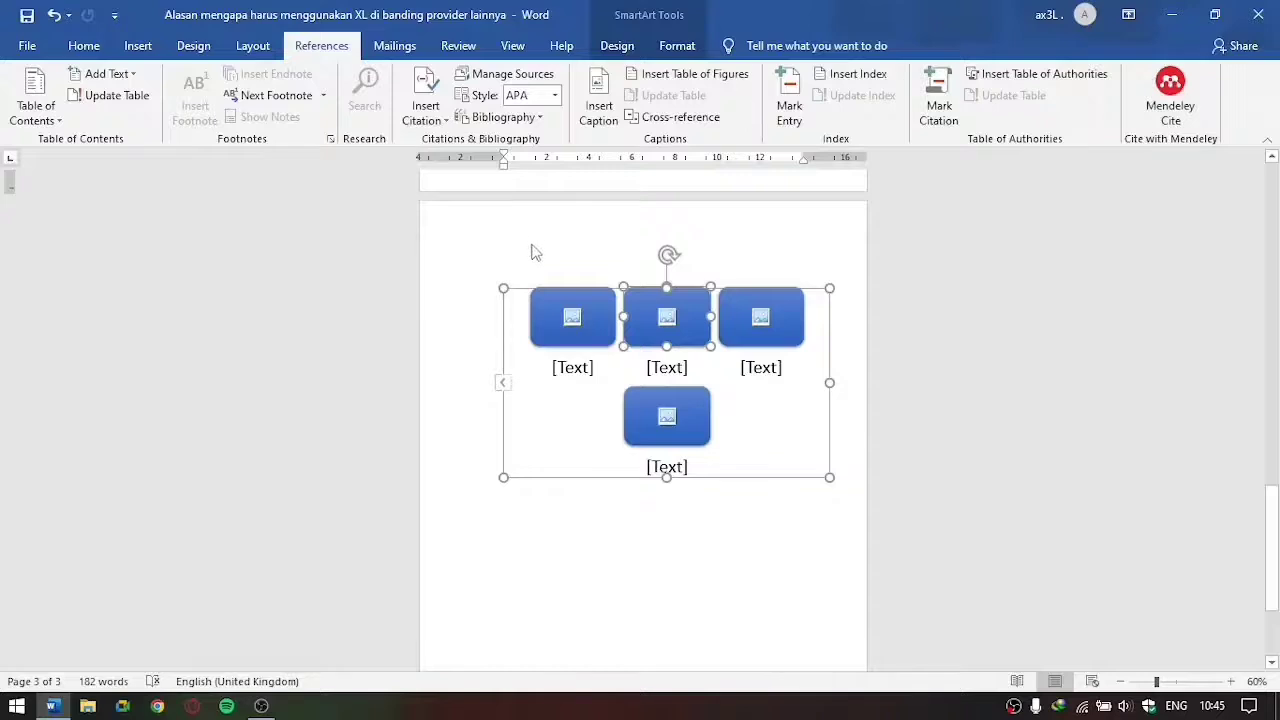
{"action": "scroll", "coordinate": [630, 256], "scroll_direction": "up", "scroll_amount": 12}
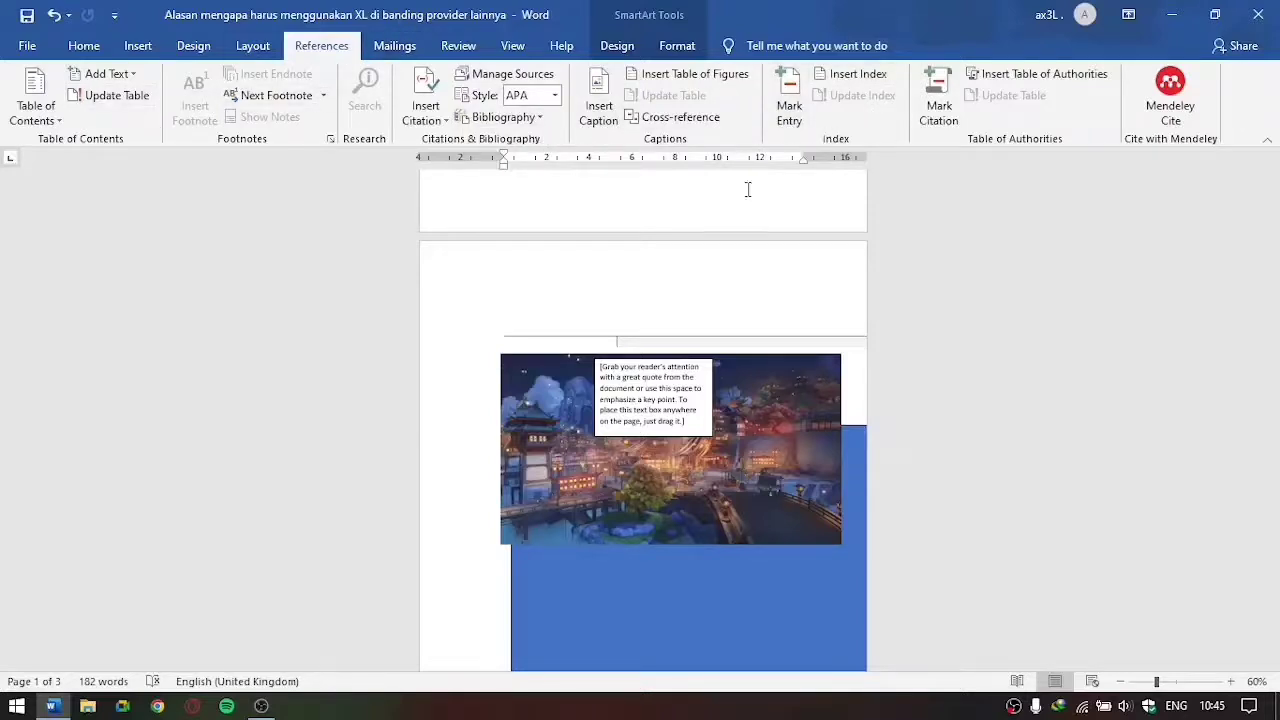
{"action": "scroll", "coordinate": [748, 189], "scroll_direction": "up", "scroll_amount": 10}
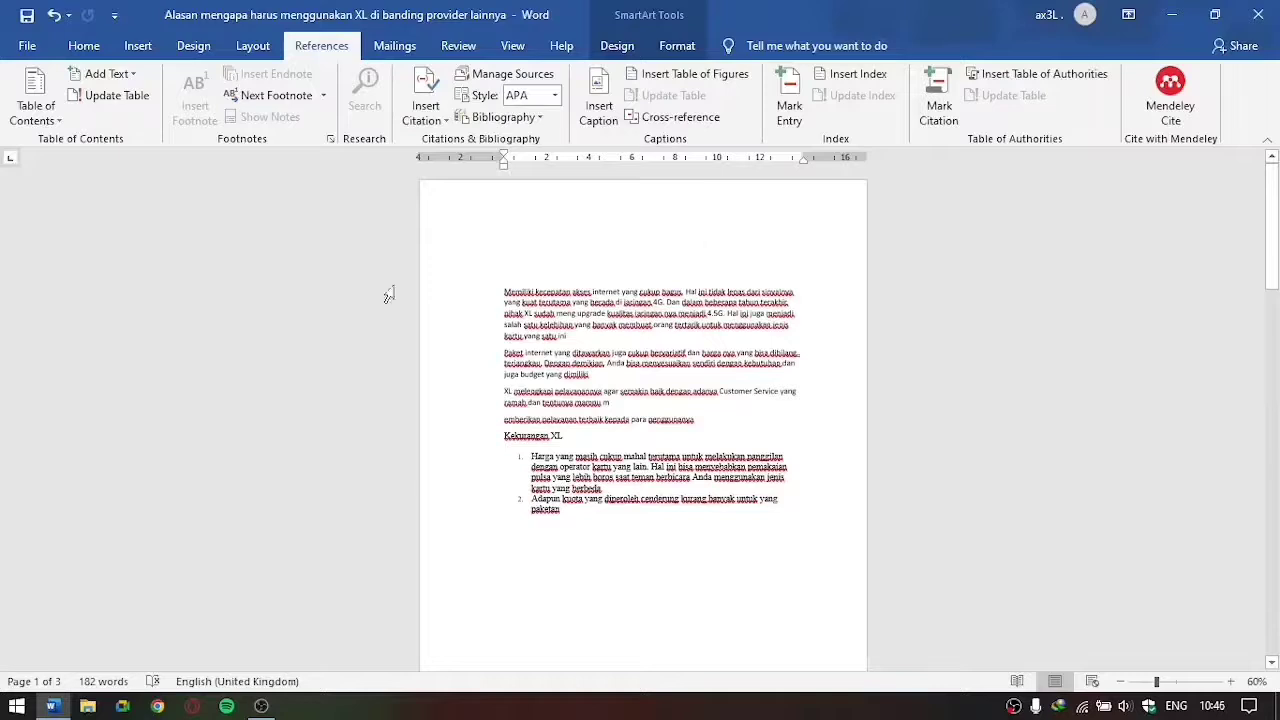
{"action": "scroll", "coordinate": [609, 337], "scroll_direction": "down", "scroll_amount": 2}
{"action": "scroll", "coordinate": [700, 300], "scroll_direction": "up", "scroll_amount": 2}
{"action": "left_click_drag", "start_coordinate": [688, 390], "coordinate": [765, 492]}
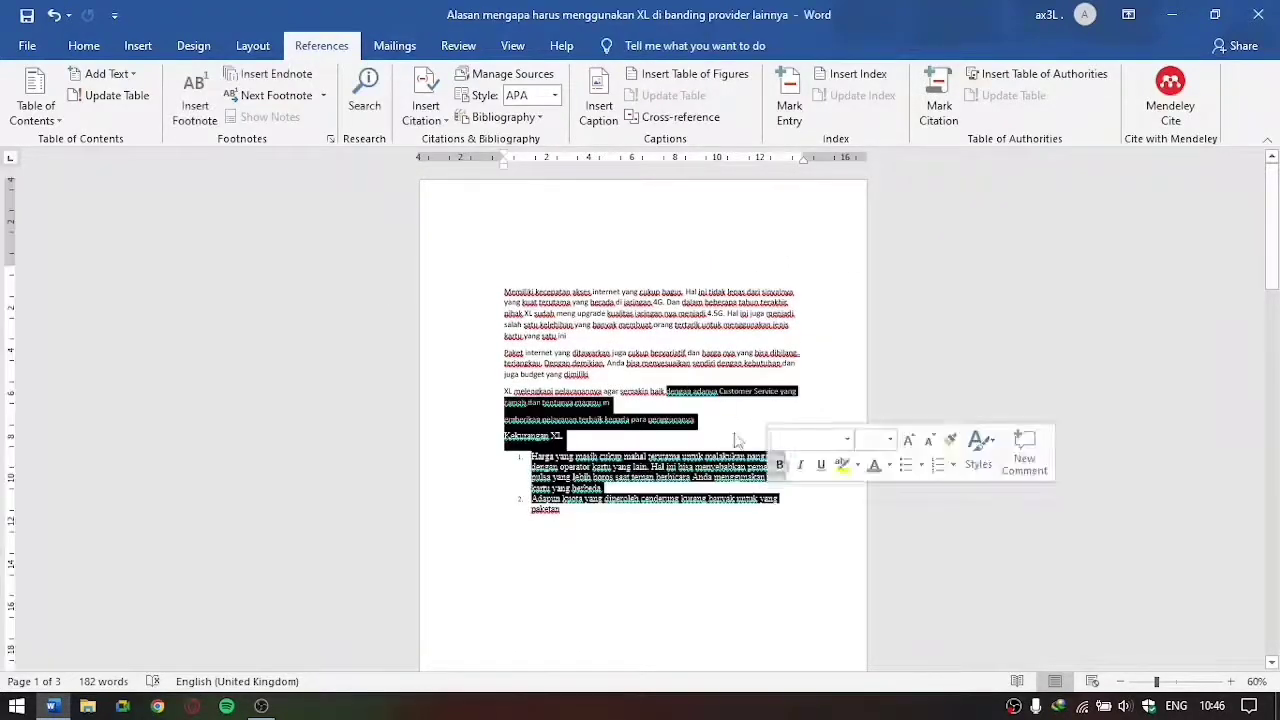
{"action": "left_click", "coordinate": [712, 350]}
{"action": "left_click", "coordinate": [395, 46]}
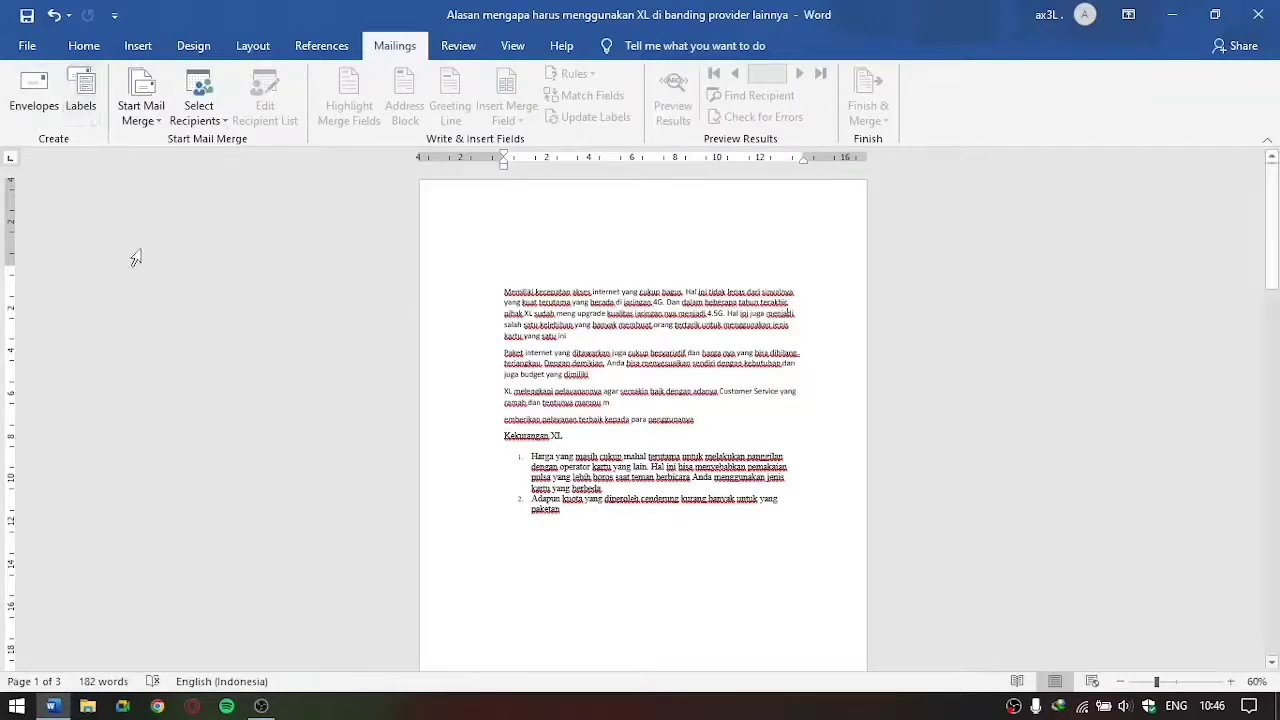
Step: Play the first paragraph with Read Aloud and stop the playback
{"action": "left_click", "coordinate": [458, 46]}
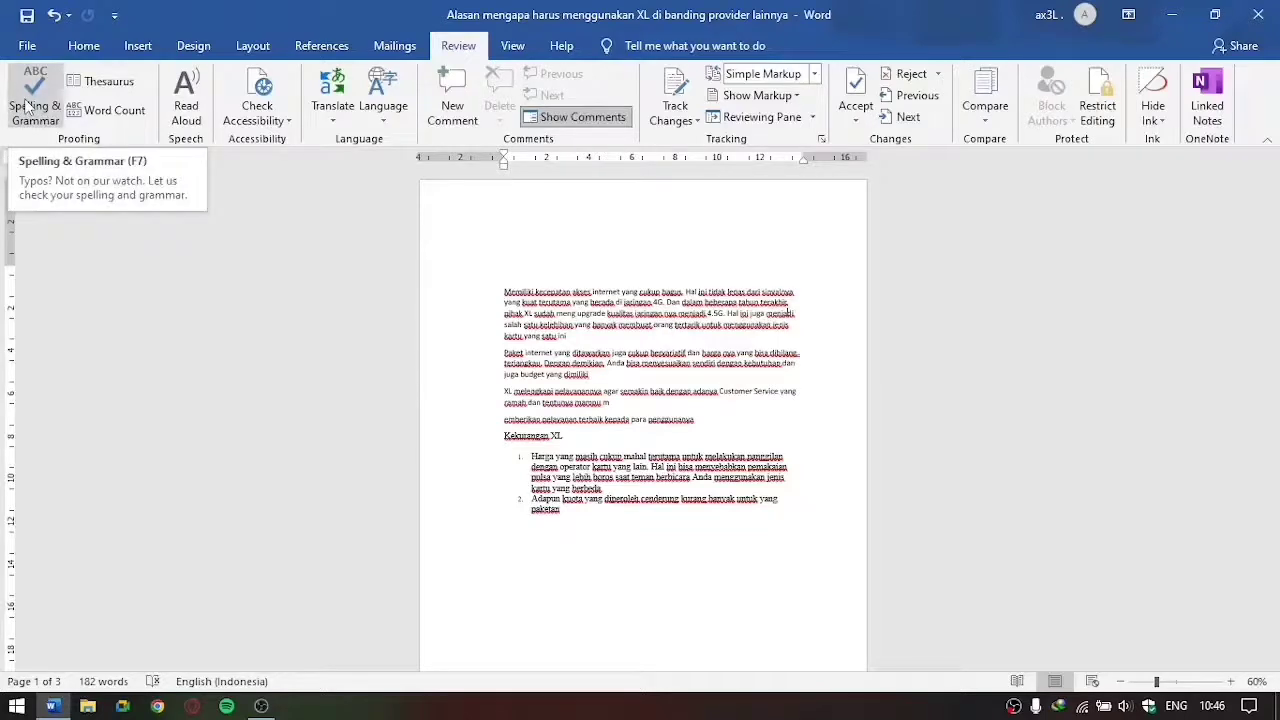
{"action": "left_click_drag", "start_coordinate": [497, 282], "coordinate": [535, 313]}
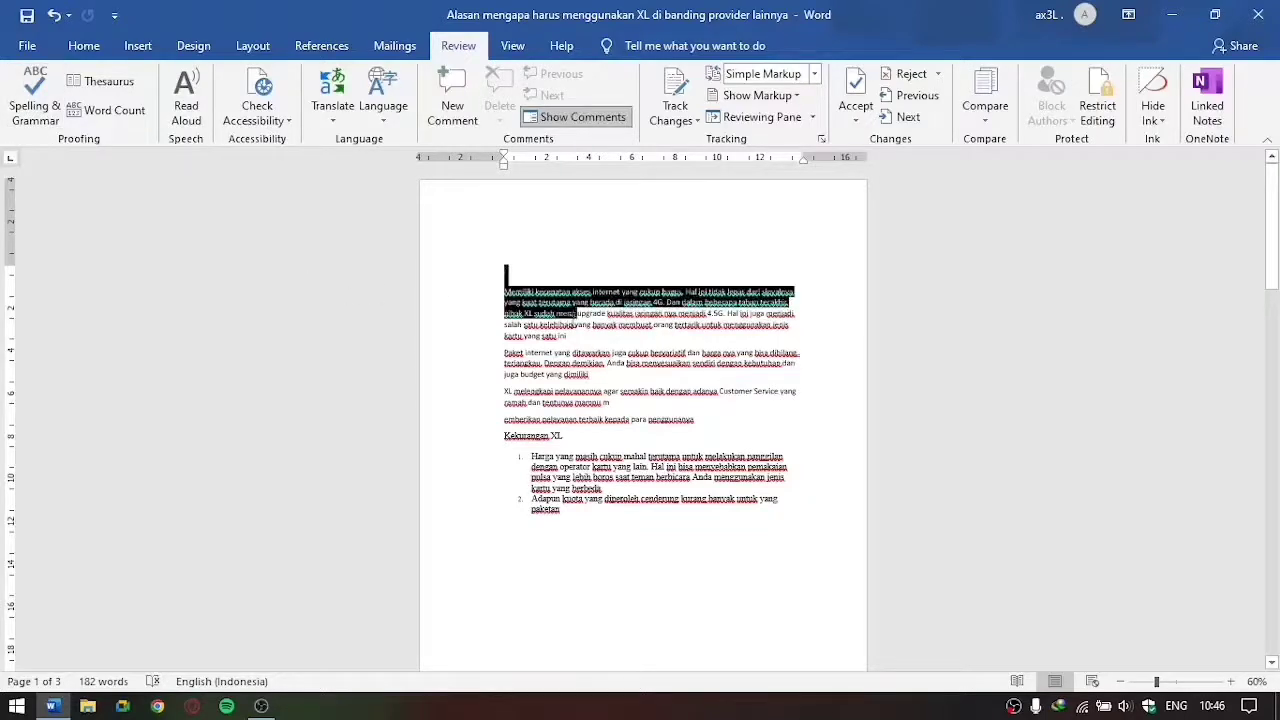
{"action": "left_click", "coordinate": [586, 344]}
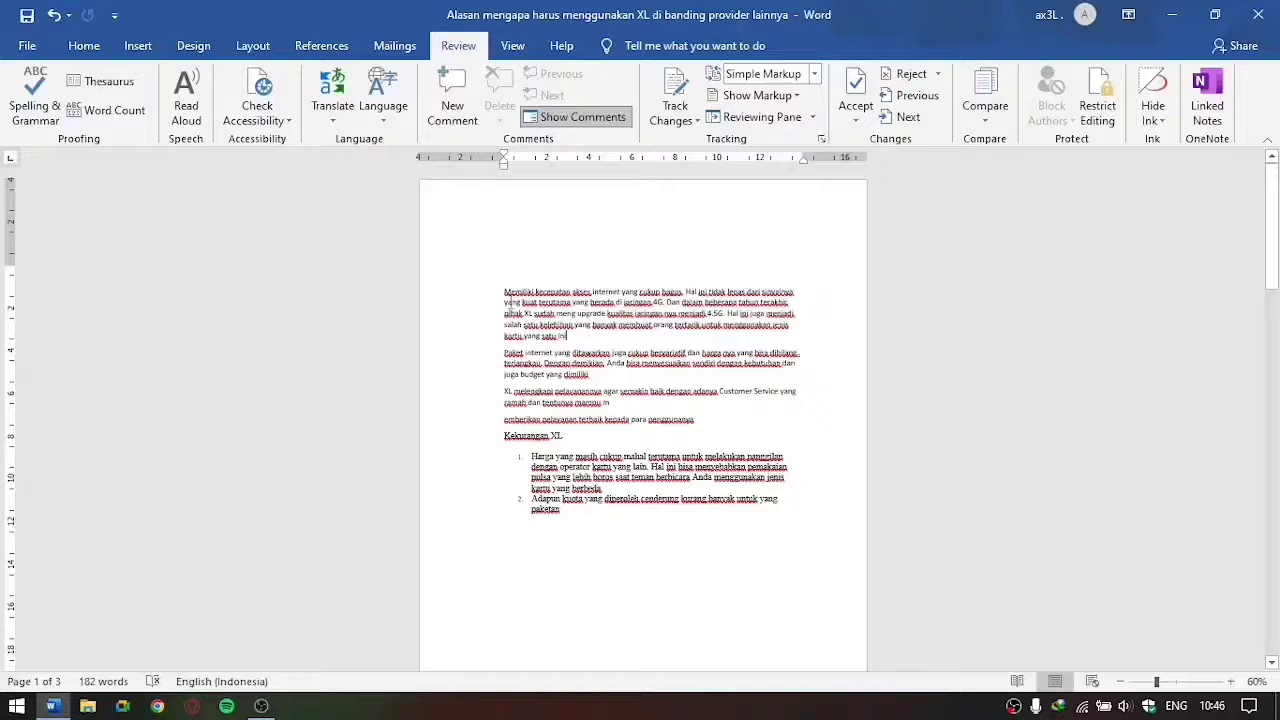
{"action": "left_click_drag", "start_coordinate": [505, 291], "coordinate": [586, 337]}
{"action": "left_click", "coordinate": [588, 338]}
{"action": "left_click_drag", "start_coordinate": [505, 291], "coordinate": [580, 340]}
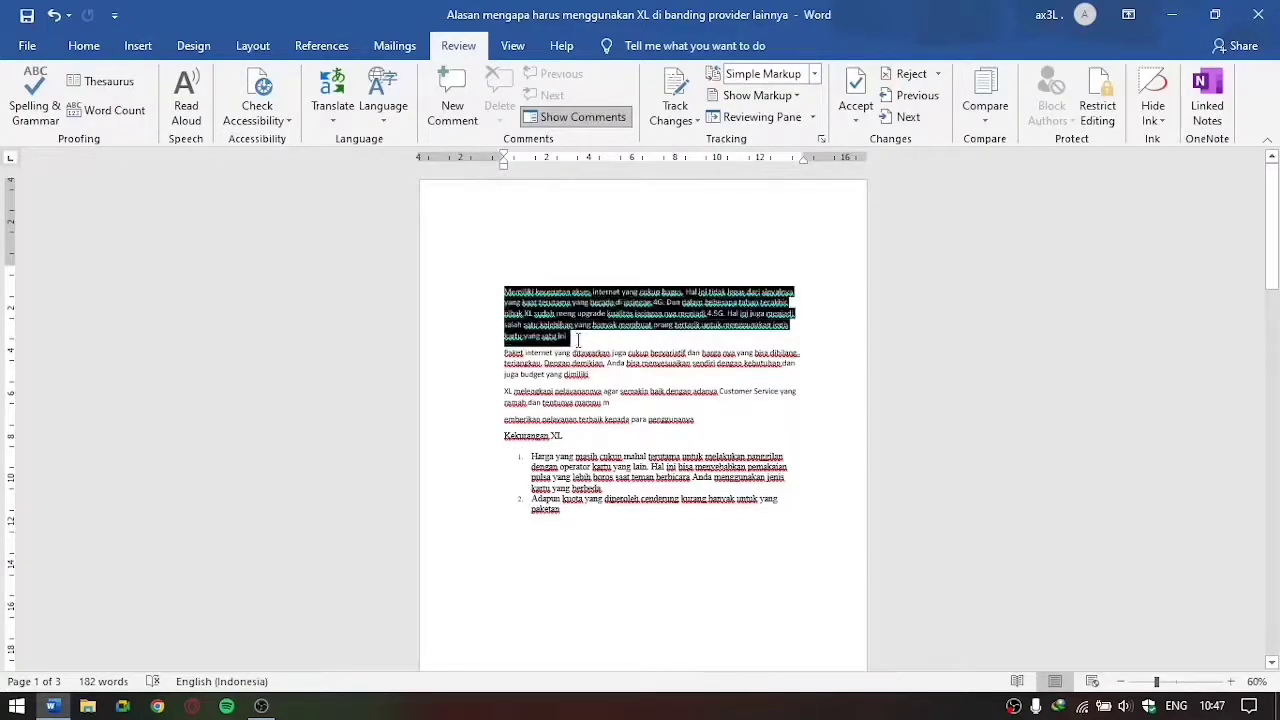
{"action": "left_click", "coordinate": [186, 105]}
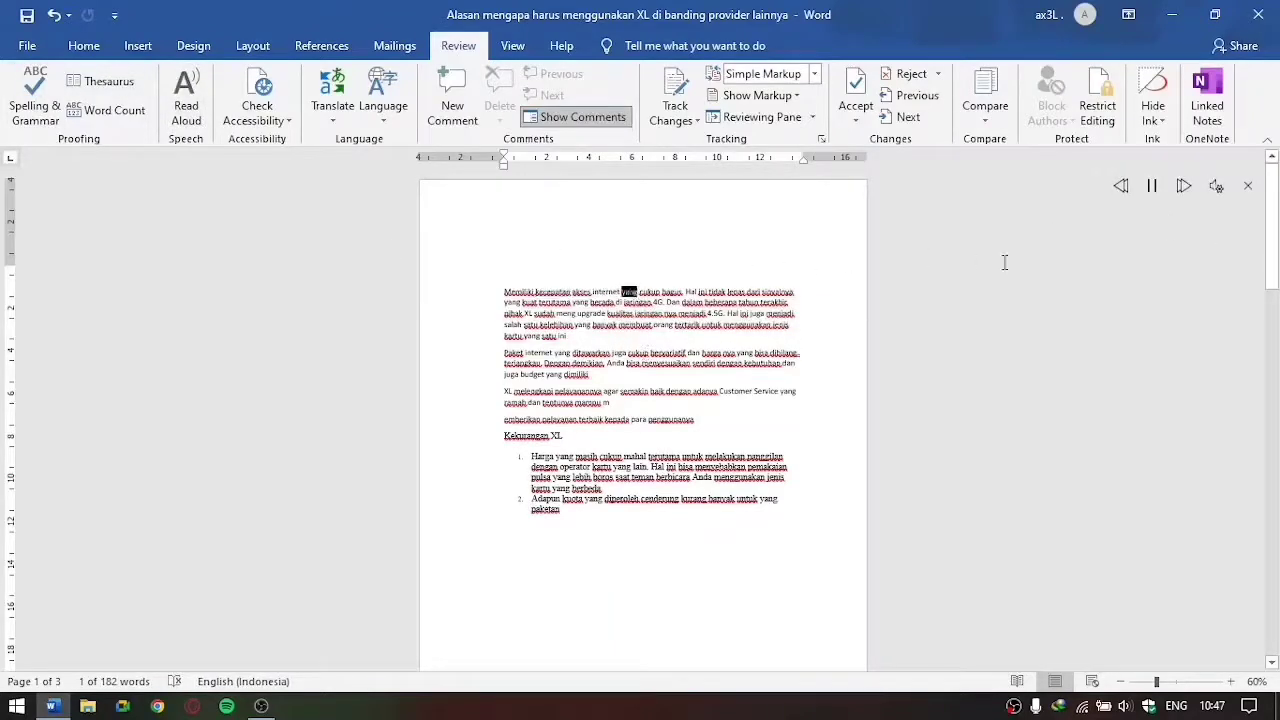
{"action": "left_click", "coordinate": [1152, 187]}
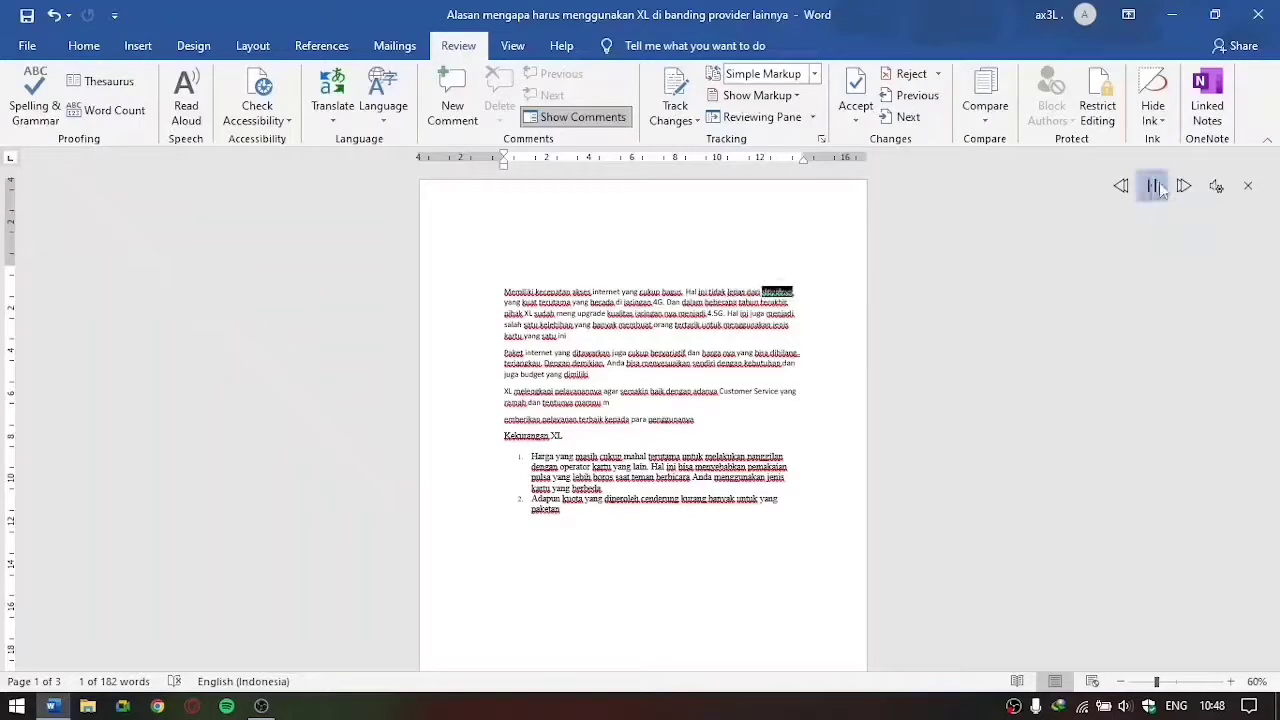
{"action": "left_click", "coordinate": [1248, 186]}
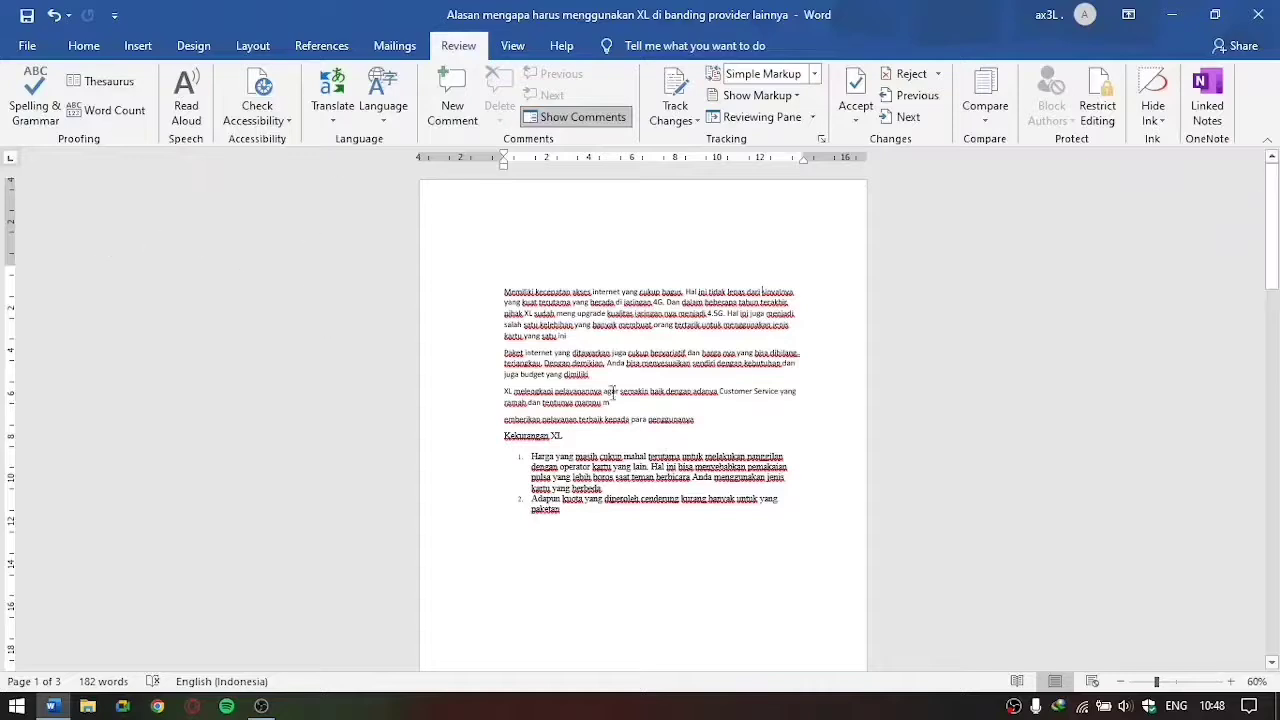
{"action": "scroll", "coordinate": [614, 386], "scroll_direction": "down", "scroll_amount": 6}
{"action": "scroll", "coordinate": [614, 386], "scroll_direction": "up", "scroll_amount": 6}
{"action": "left_click_drag", "start_coordinate": [504, 291], "coordinate": [574, 325]}
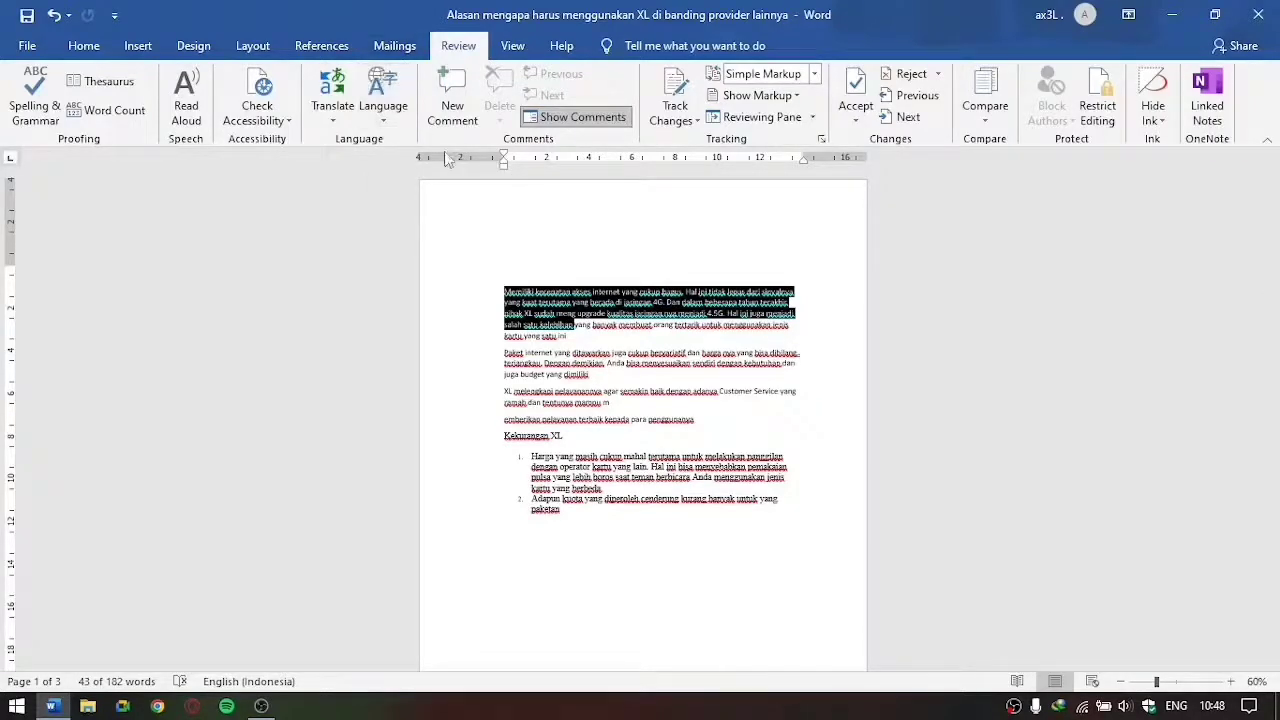
{"action": "left_click", "coordinate": [627, 350]}
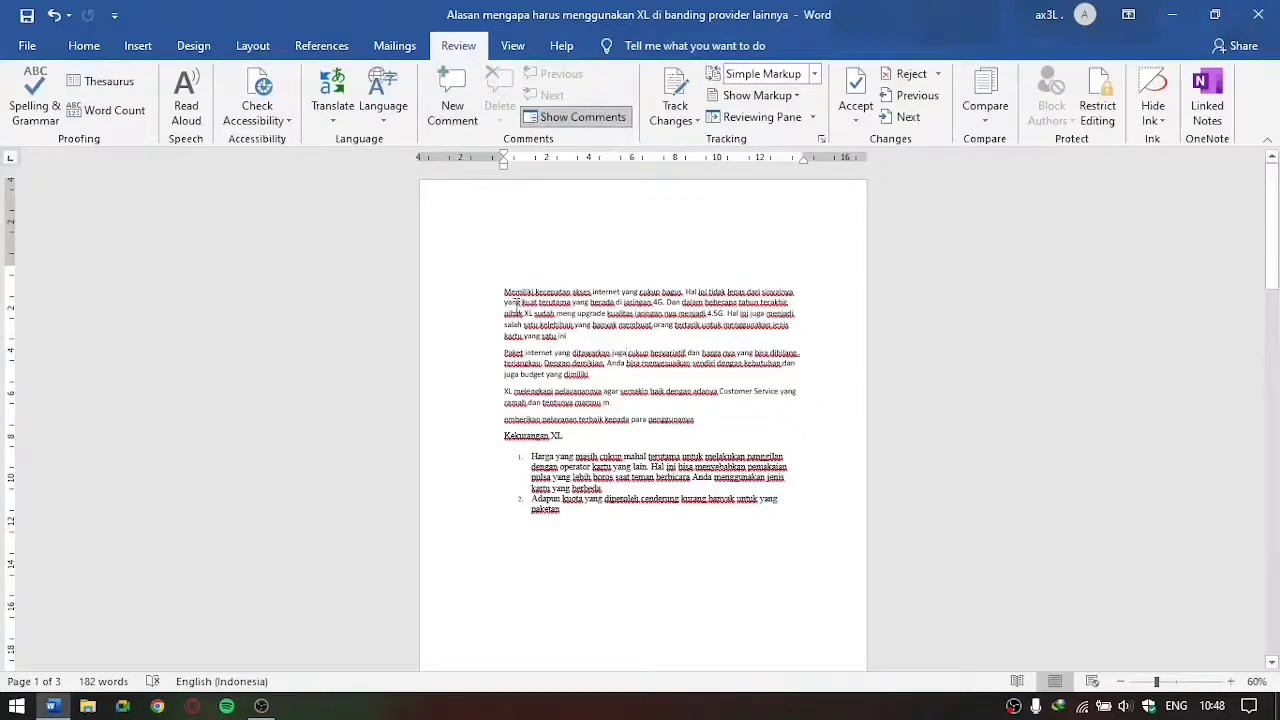
{"action": "left_click_drag", "start_coordinate": [503, 290], "coordinate": [594, 376]}
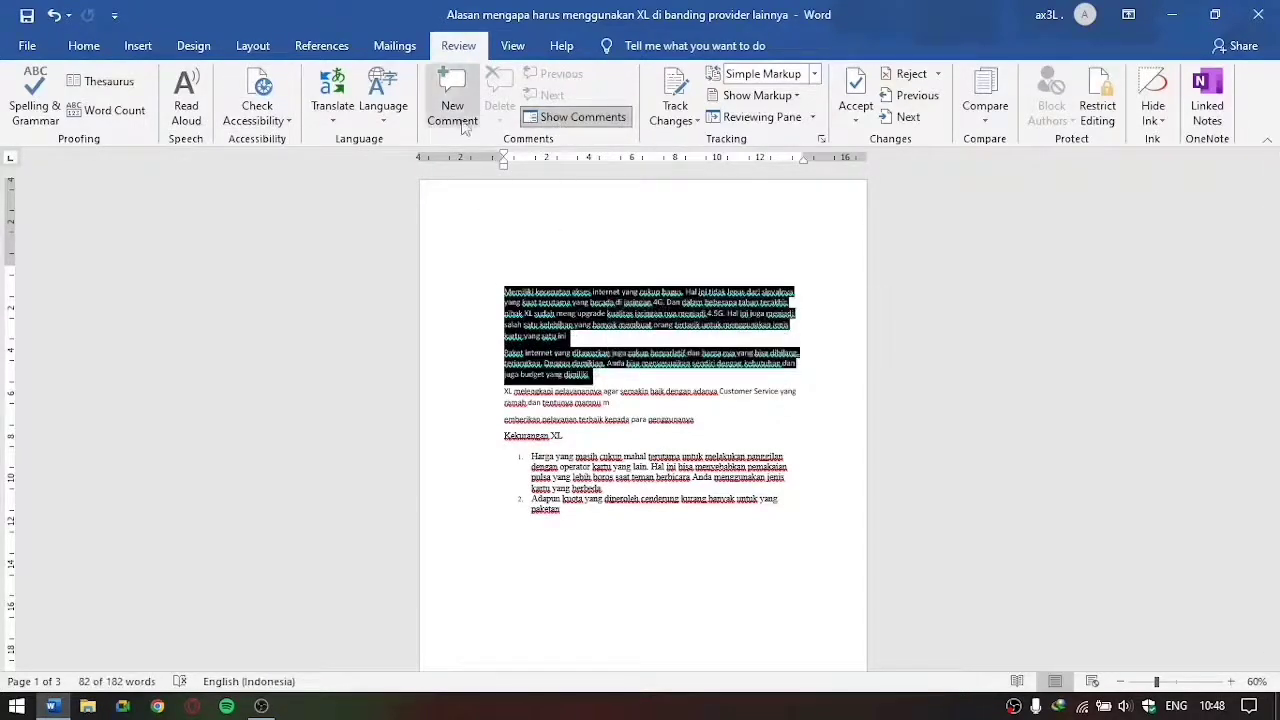
{"action": "left_click", "coordinate": [837, 288]}
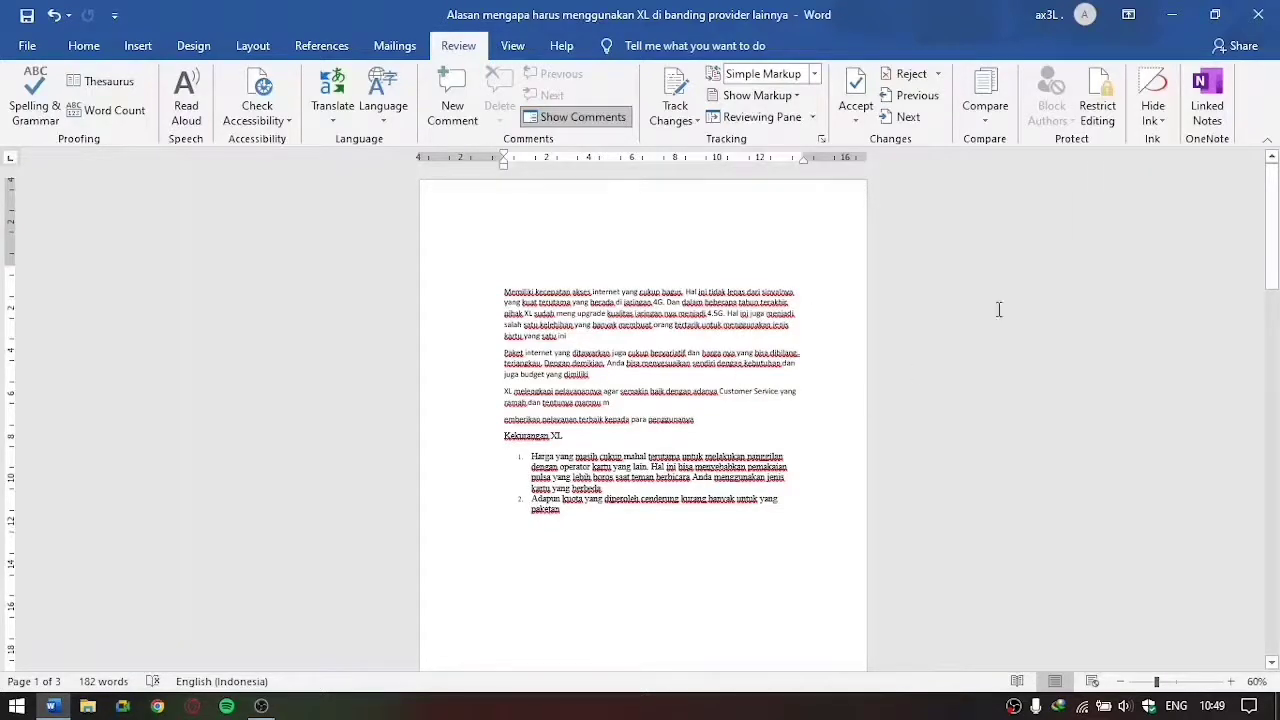
Step: Switch the document to Web Layout view
{"action": "left_click", "coordinate": [514, 46]}
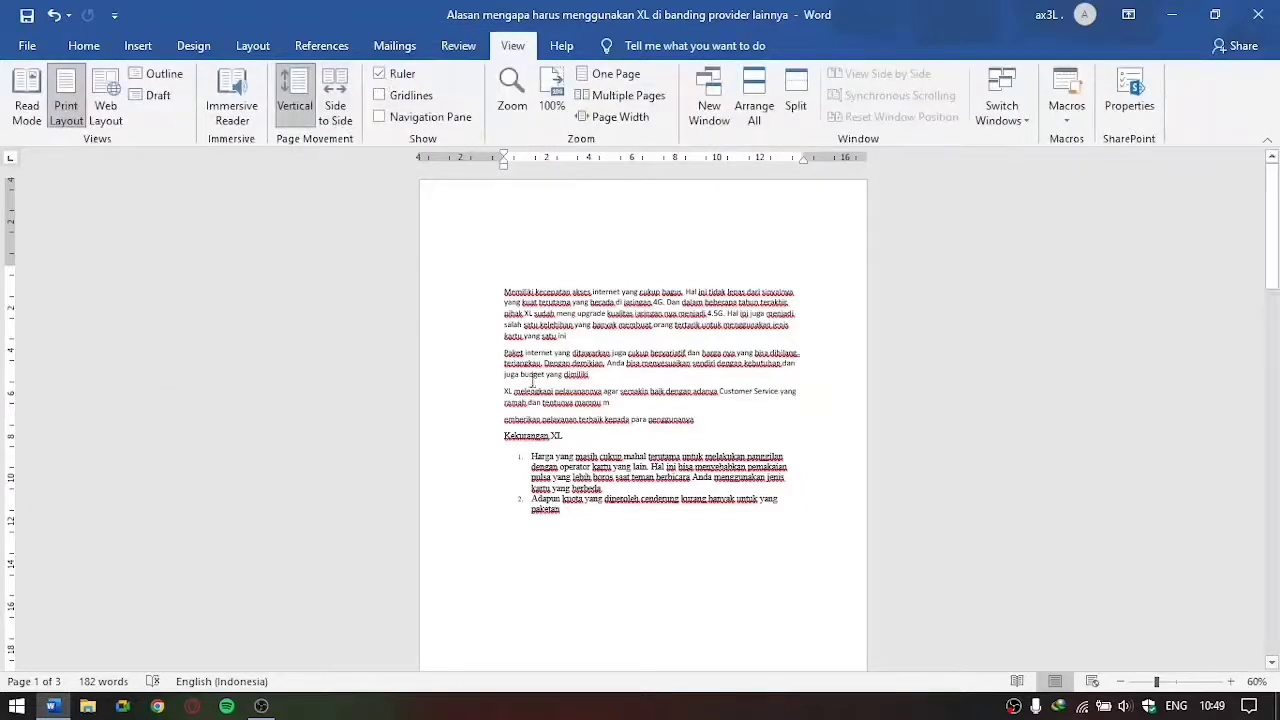
{"action": "scroll", "coordinate": [1043, 277], "scroll_direction": "down", "scroll_amount": 10}
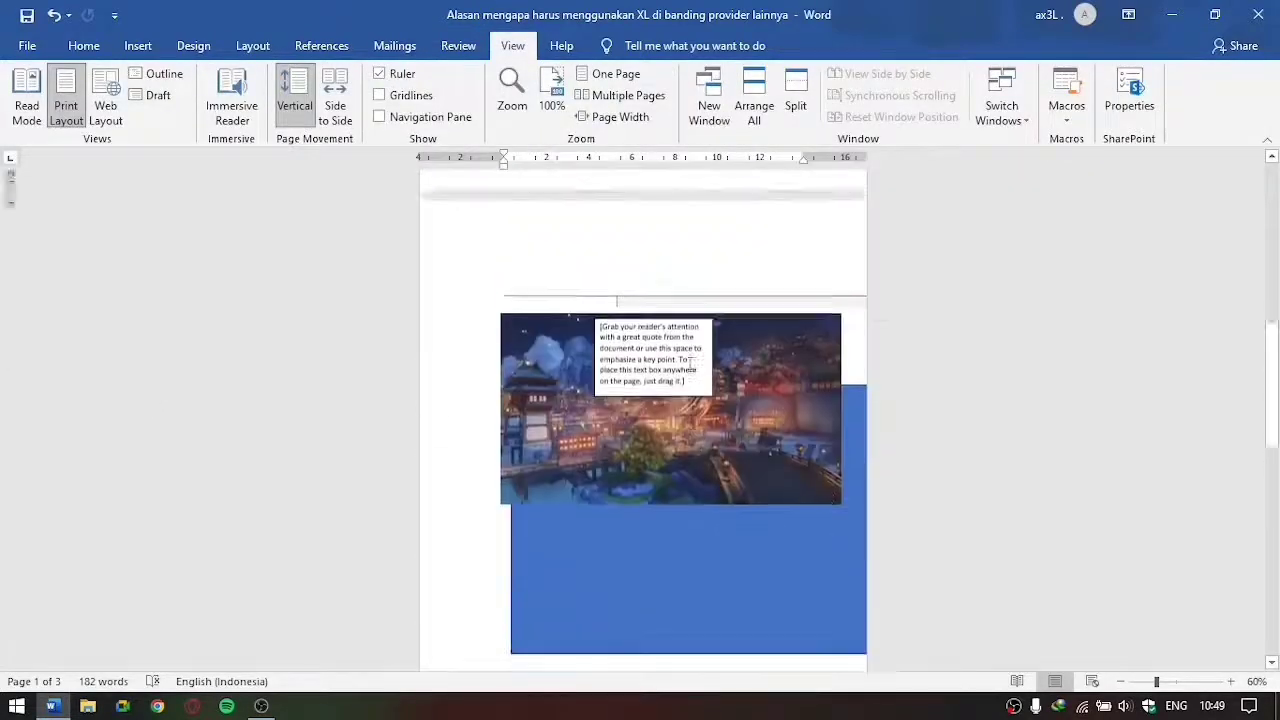
{"action": "scroll", "coordinate": [690, 363], "scroll_direction": "up", "scroll_amount": 10}
{"action": "left_click", "coordinate": [458, 46]}
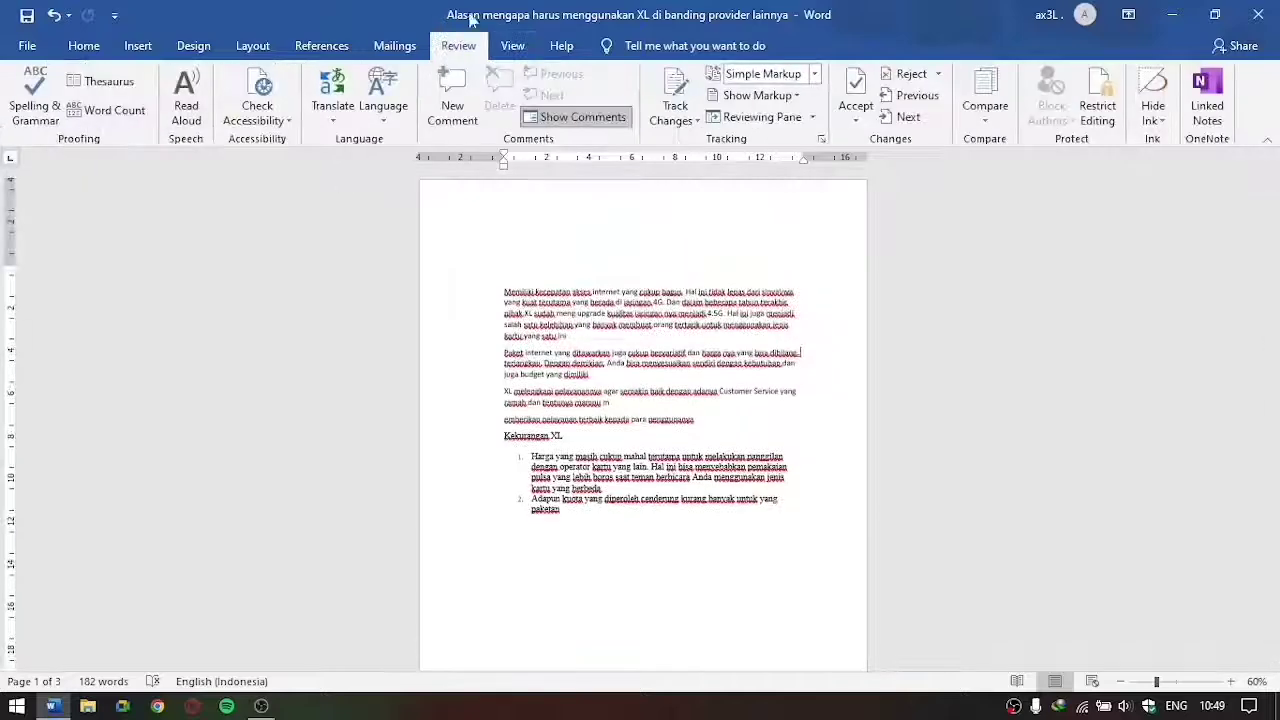
{"action": "left_click", "coordinate": [512, 46]}
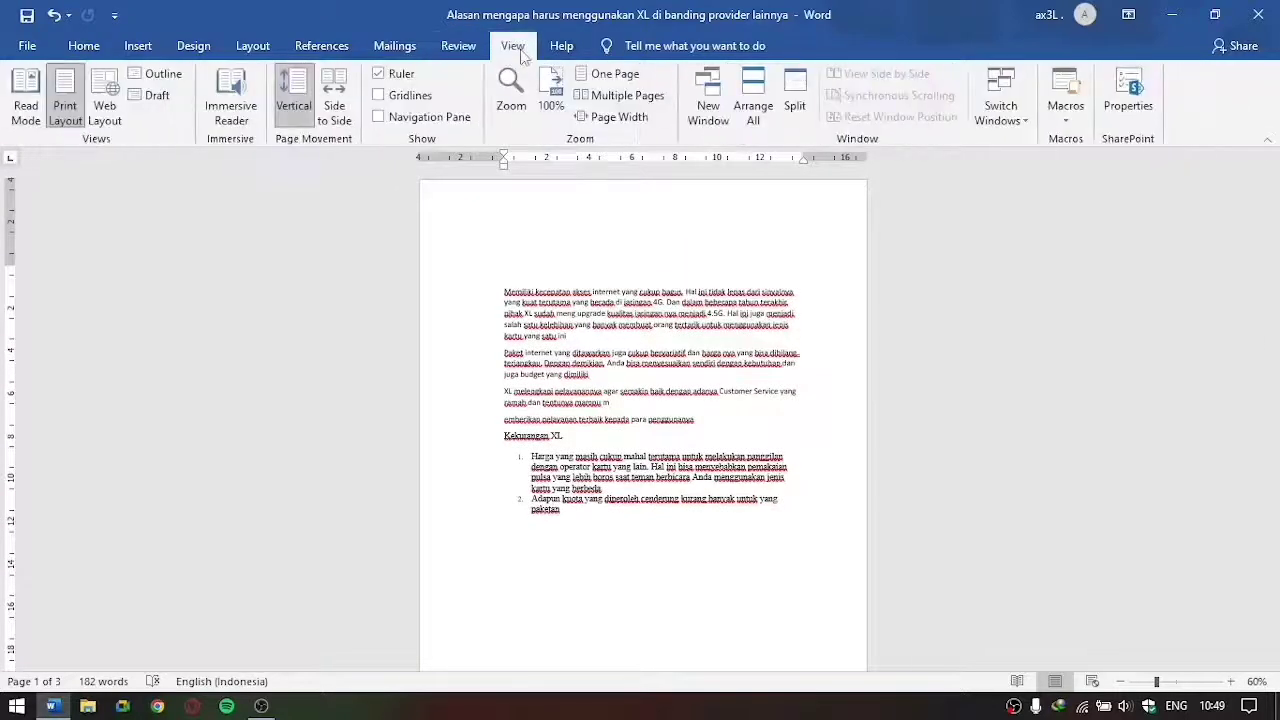
{"action": "left_click", "coordinate": [105, 112]}
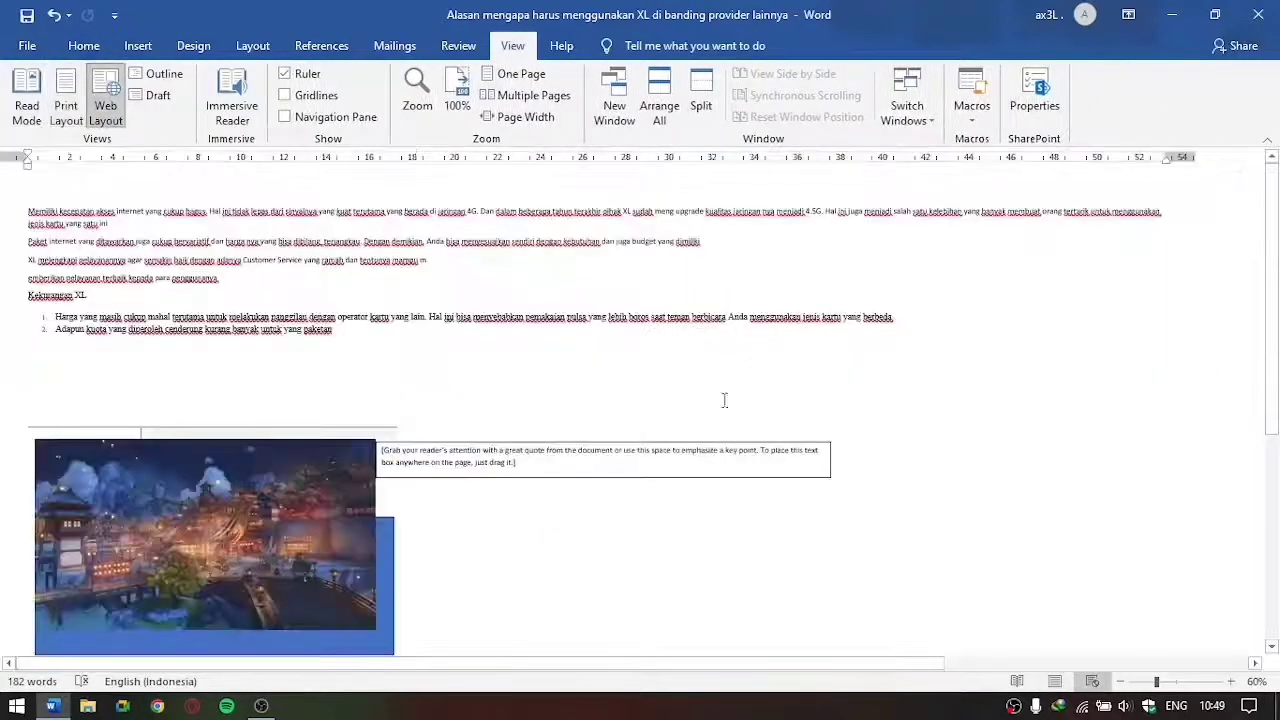
{"action": "scroll", "coordinate": [383, 237], "scroll_direction": "down", "scroll_amount": 5}
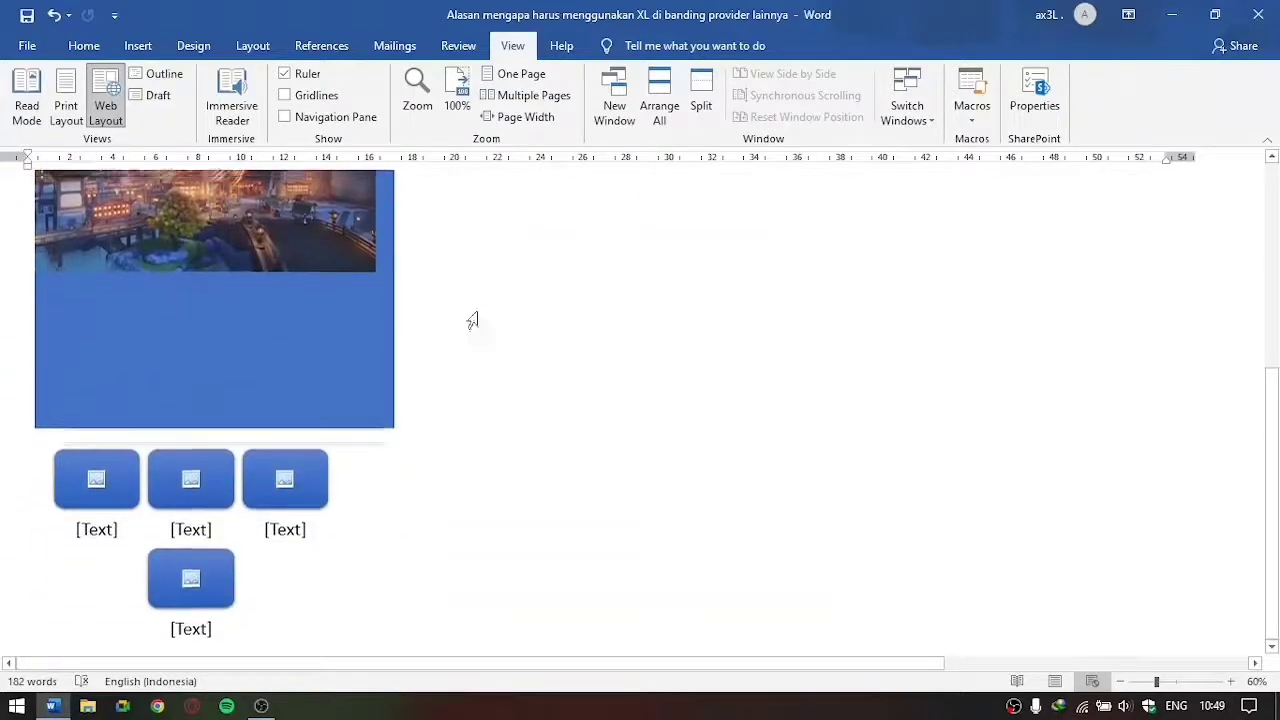
Step: Return the document to Print Layout view and look through its pages in vertical page movement
{"action": "scroll", "coordinate": [478, 360], "scroll_direction": "up", "scroll_amount": 5}
{"action": "left_click", "coordinate": [66, 108]}
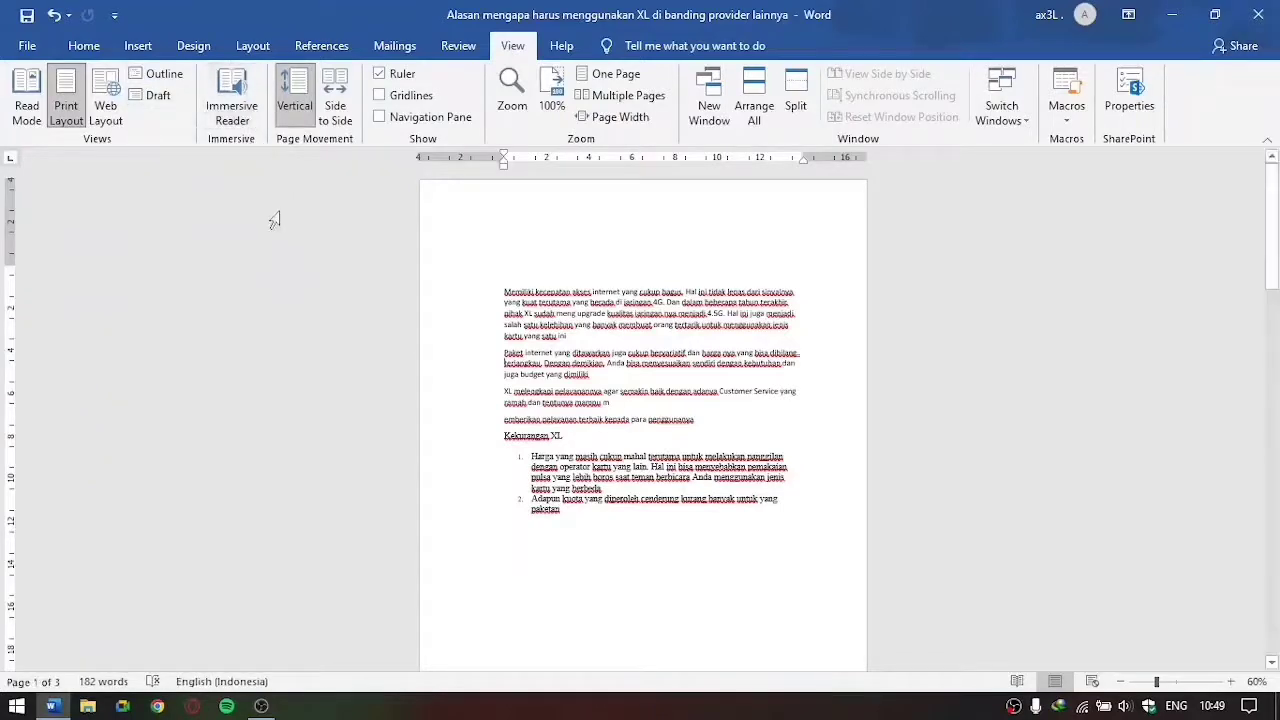
{"action": "left_click", "coordinate": [311, 116]}
{"action": "scroll", "coordinate": [552, 330], "scroll_direction": "down", "scroll_amount": 5}
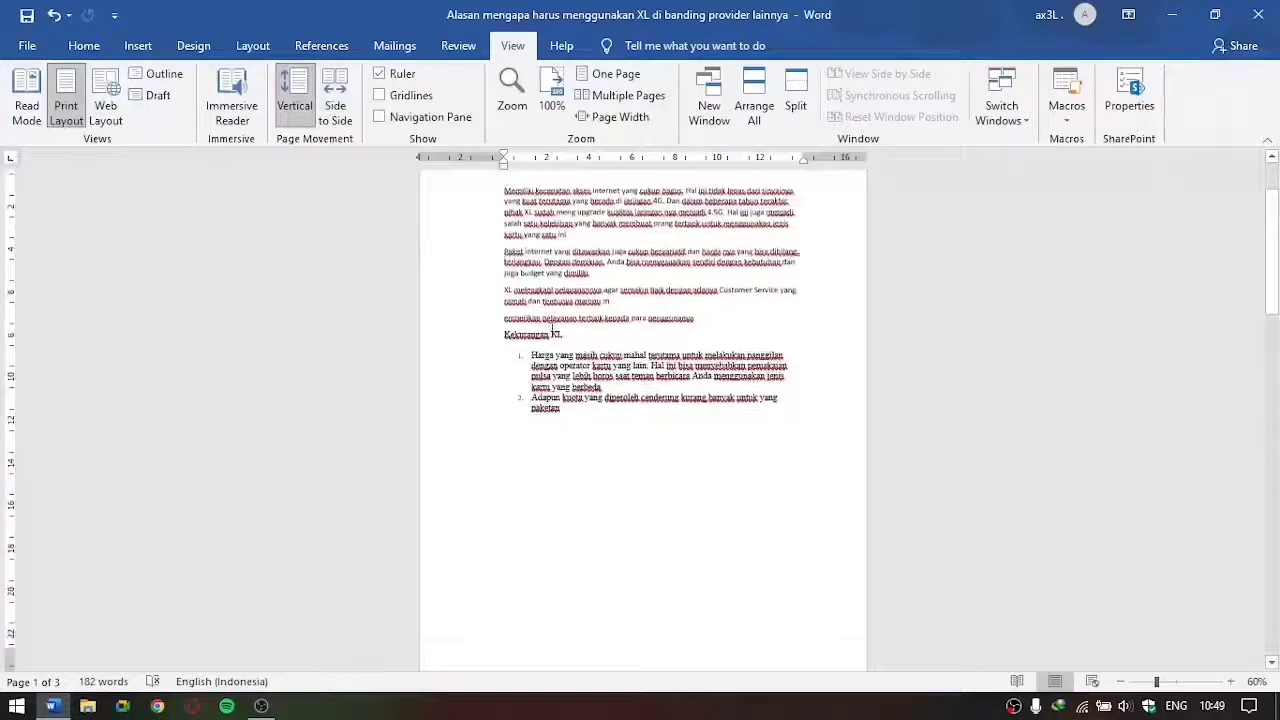
{"action": "scroll", "coordinate": [554, 328], "scroll_direction": "up", "scroll_amount": 3}
{"action": "scroll", "coordinate": [556, 325], "scroll_direction": "down", "scroll_amount": 4}
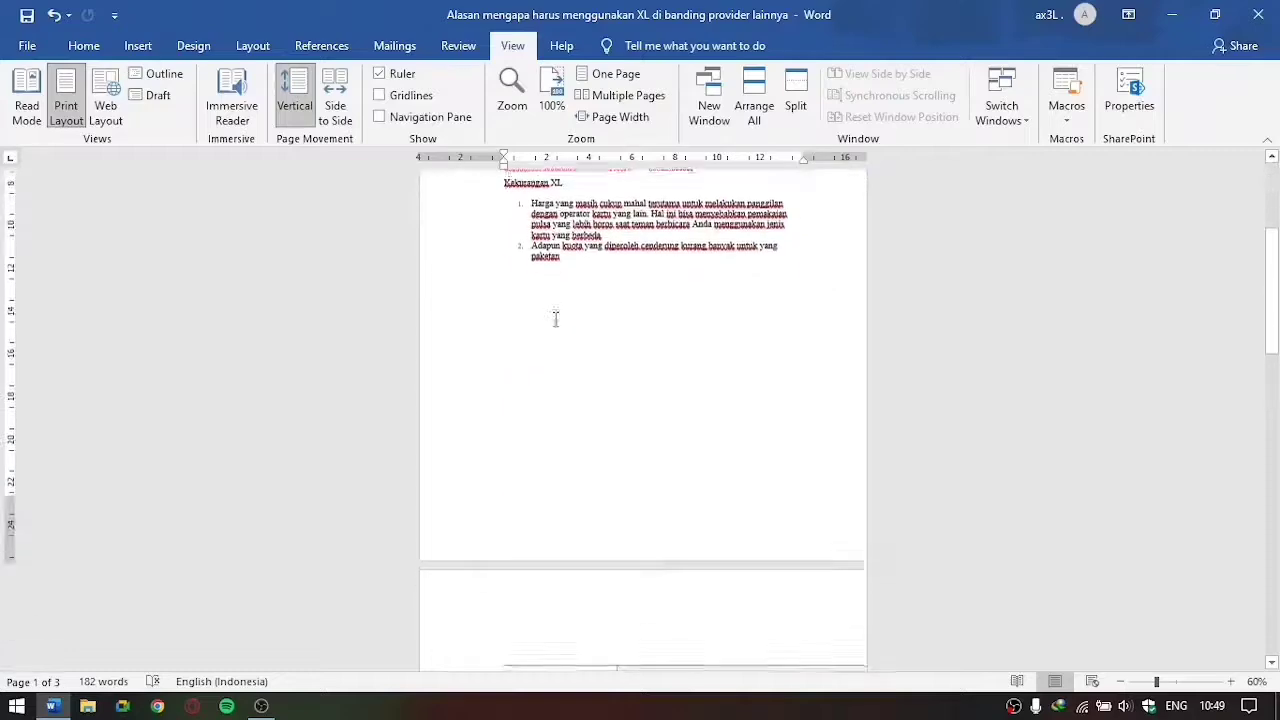
{"action": "scroll", "coordinate": [556, 325], "scroll_direction": "up", "scroll_amount": 4}
{"action": "scroll", "coordinate": [754, 371], "scroll_direction": "down", "scroll_amount": 12}
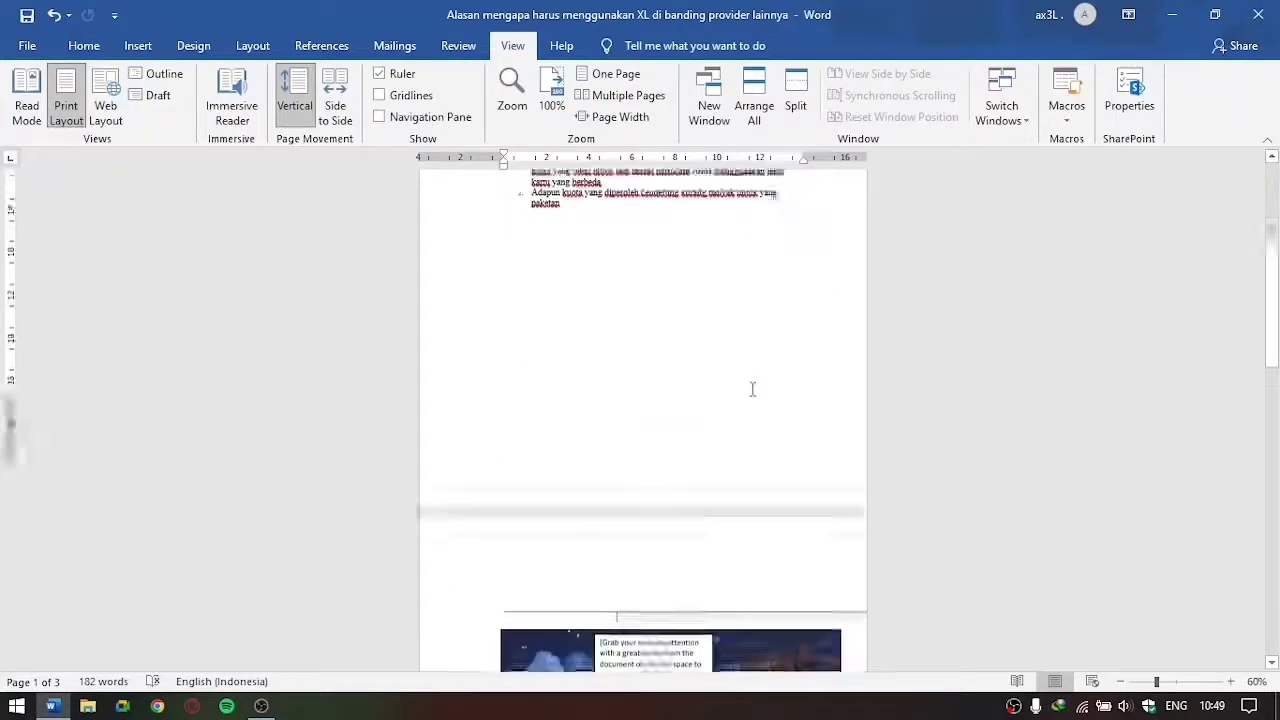
{"action": "scroll", "coordinate": [743, 387], "scroll_direction": "down", "scroll_amount": 5}
{"action": "scroll", "coordinate": [437, 200], "scroll_direction": "up", "scroll_amount": 18}
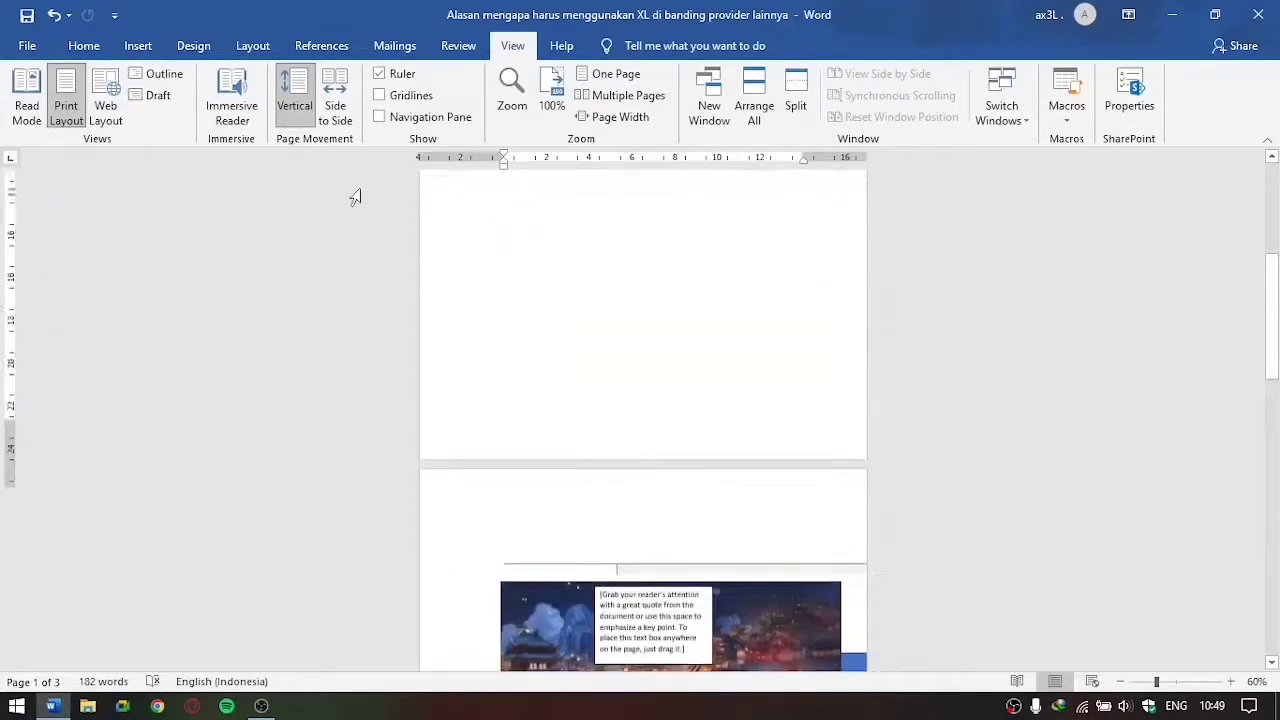
Step: Try Side to Side page movement and hiding the ruler, restoring Vertical movement and the ruler each time
{"action": "left_click", "coordinate": [335, 106]}
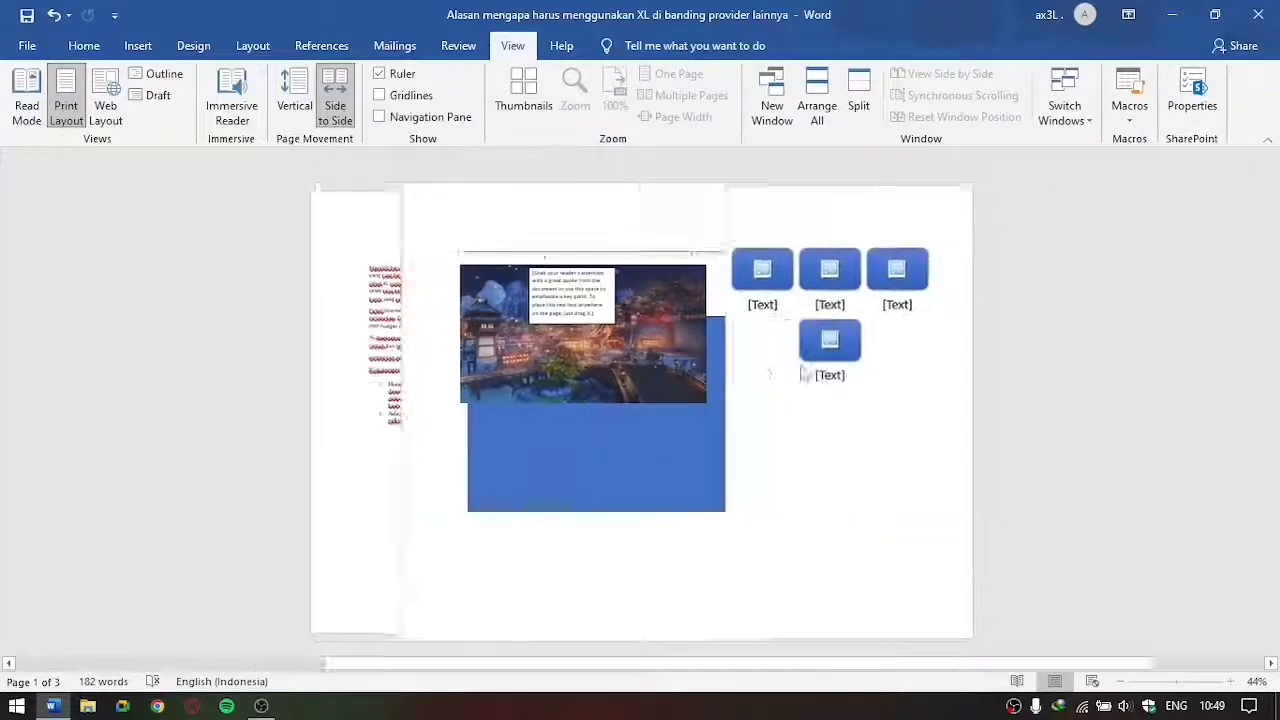
{"action": "scroll", "coordinate": [742, 368], "scroll_direction": "down", "scroll_amount": 1}
{"action": "scroll", "coordinate": [742, 368], "scroll_direction": "up", "scroll_amount": 1}
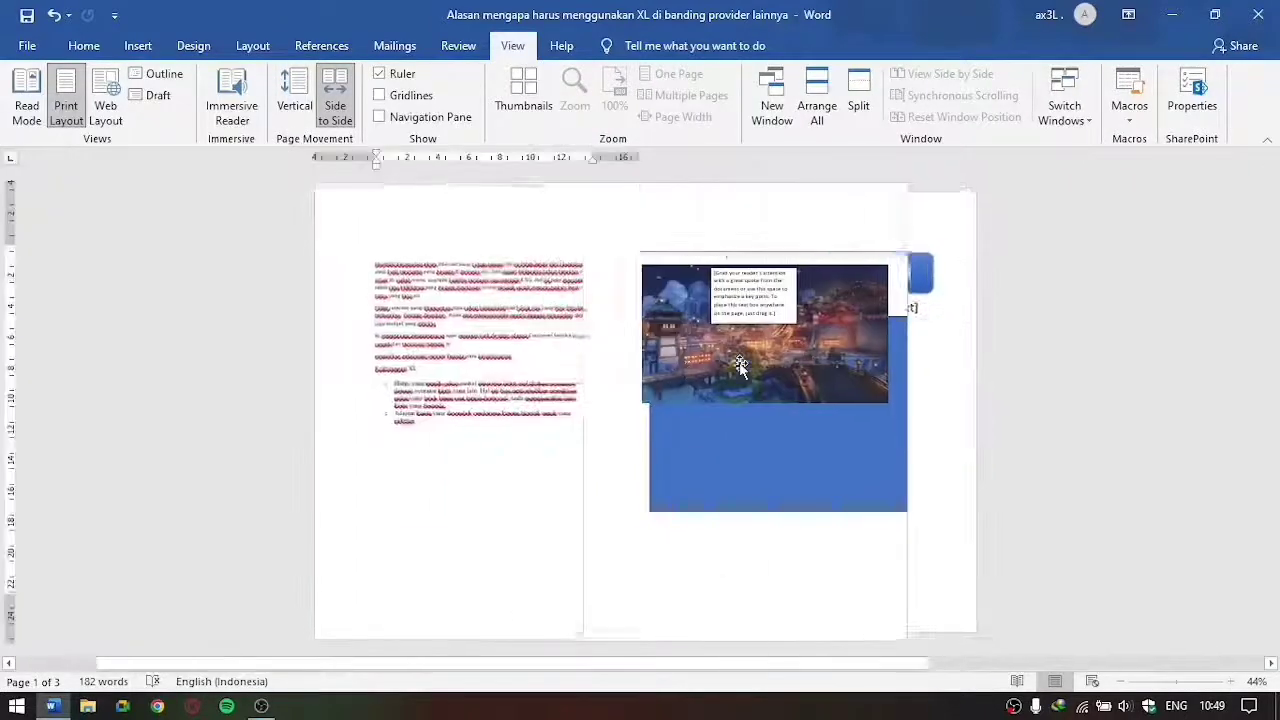
{"action": "left_click", "coordinate": [295, 106]}
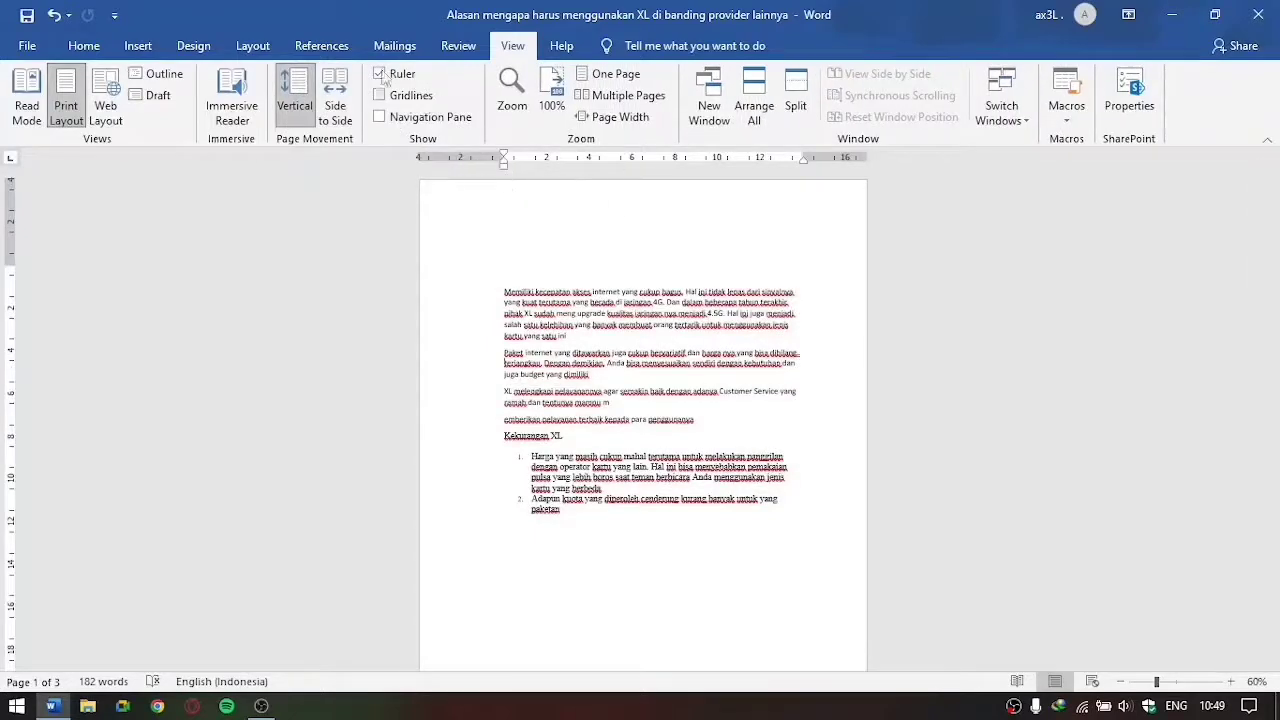
{"action": "left_click", "coordinate": [412, 76]}
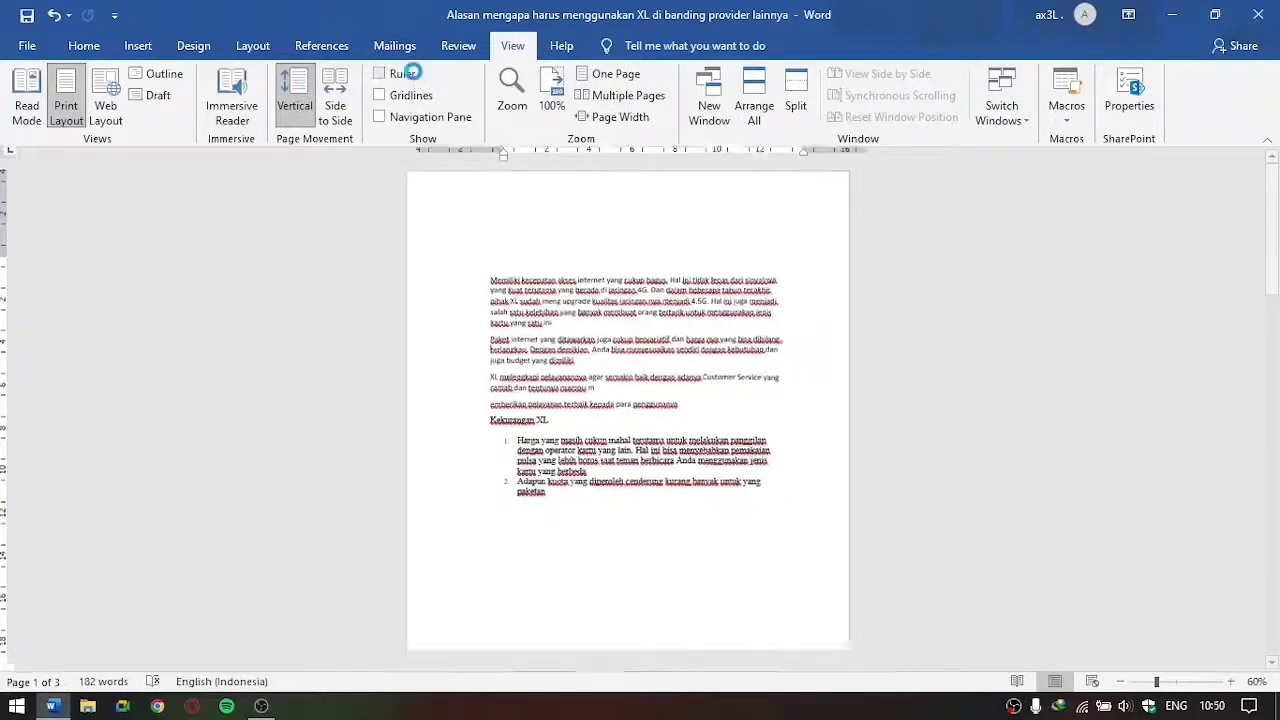
{"action": "left_click", "coordinate": [415, 76]}
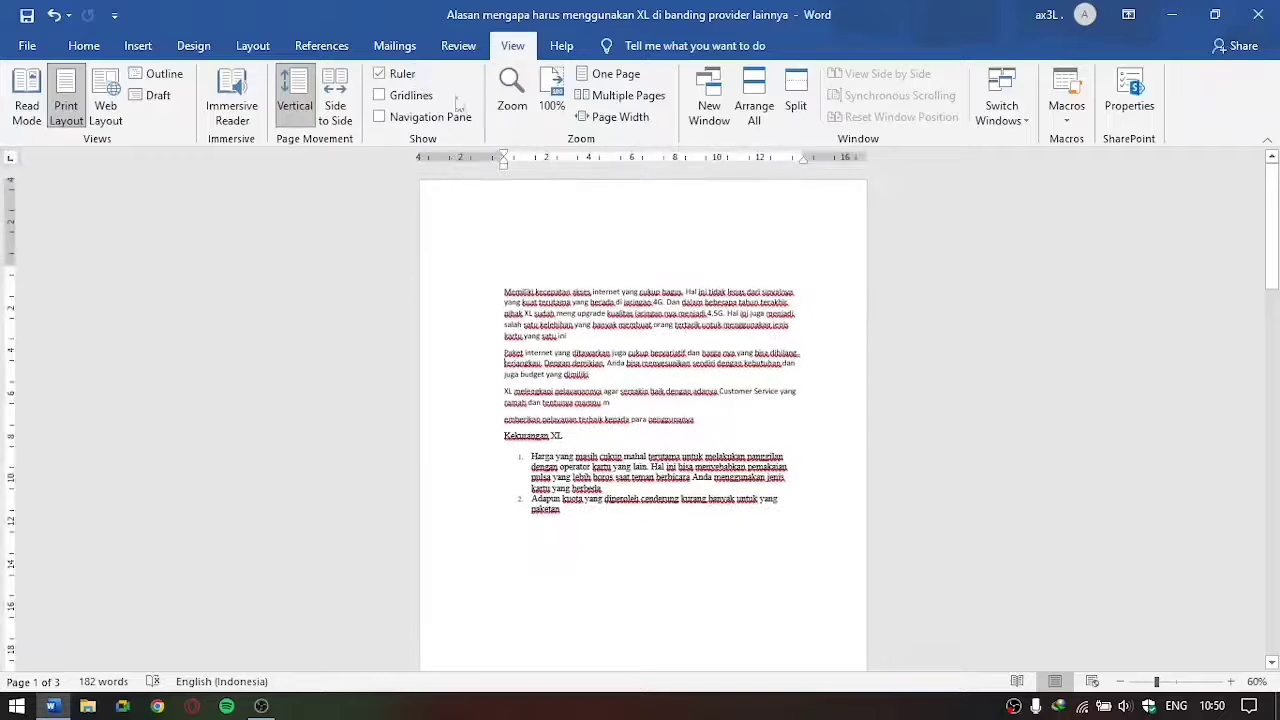
Step: Set the document zoom to the 75% preset
{"action": "left_click", "coordinate": [512, 92]}
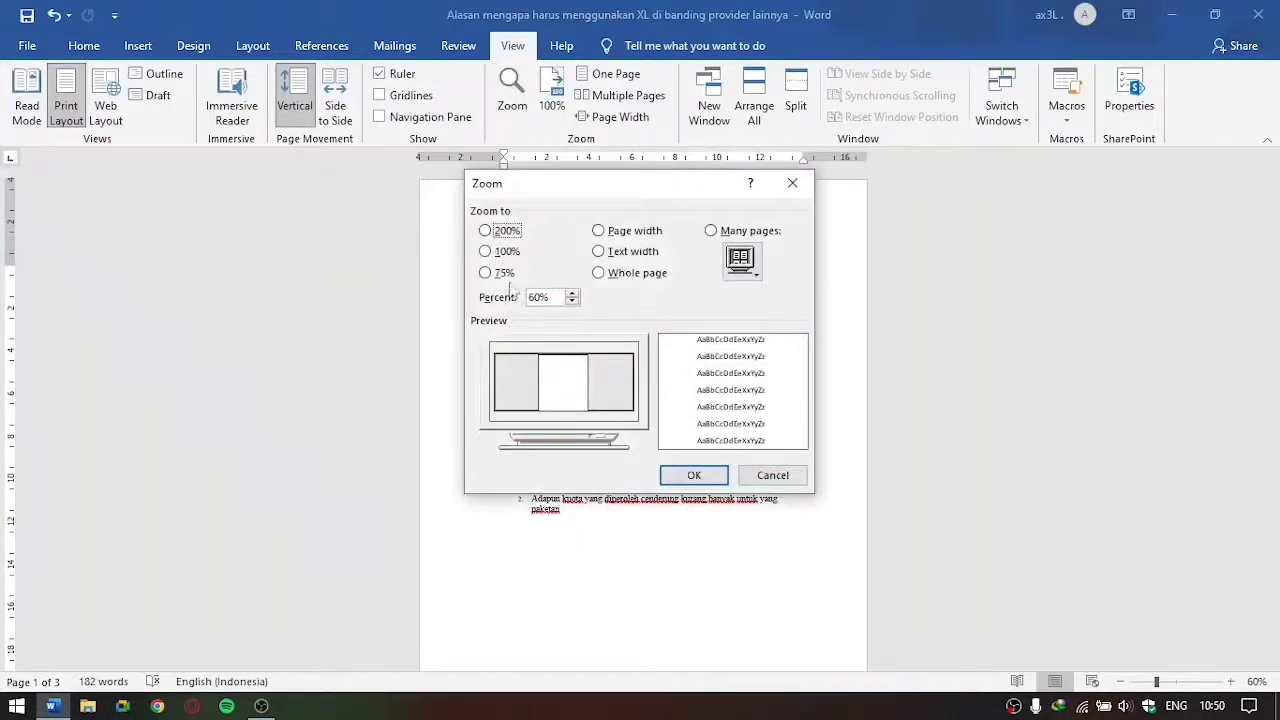
{"action": "left_click", "coordinate": [503, 277]}
{"action": "left_click", "coordinate": [693, 475]}
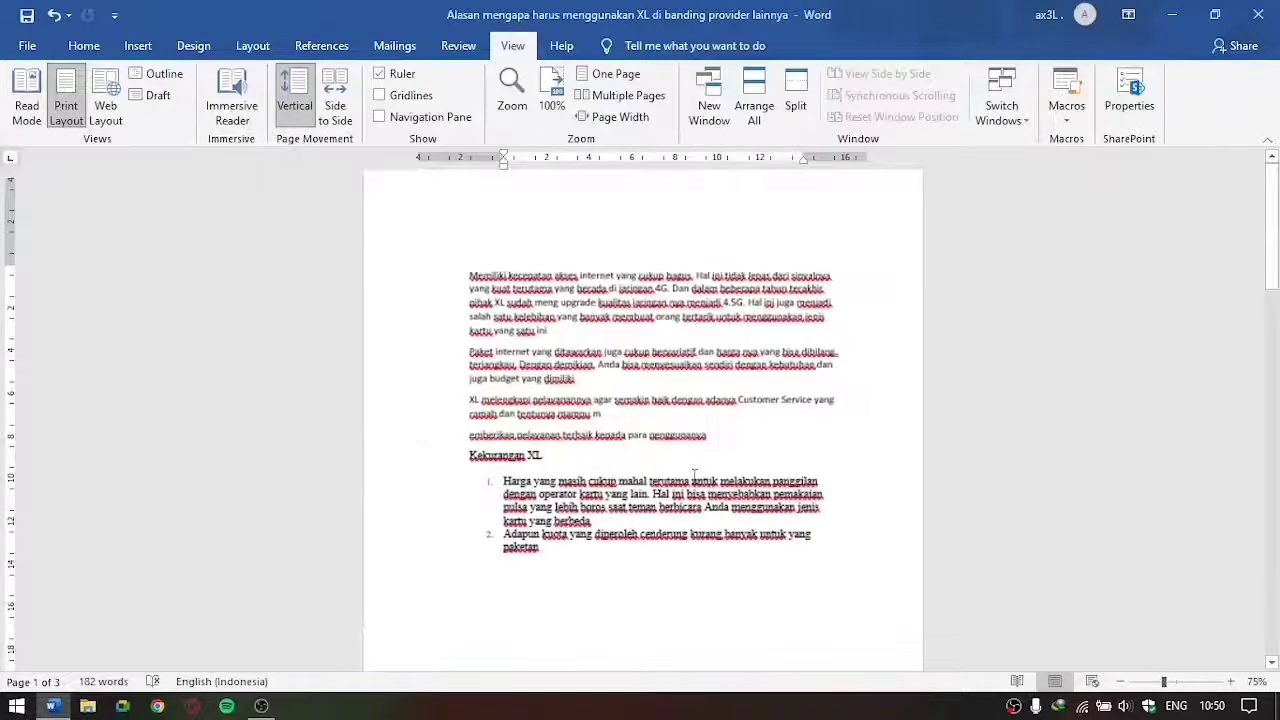
Step: Set the document zoom to the 100% preset and try magnifying the page further
{"action": "left_click", "coordinate": [515, 105]}
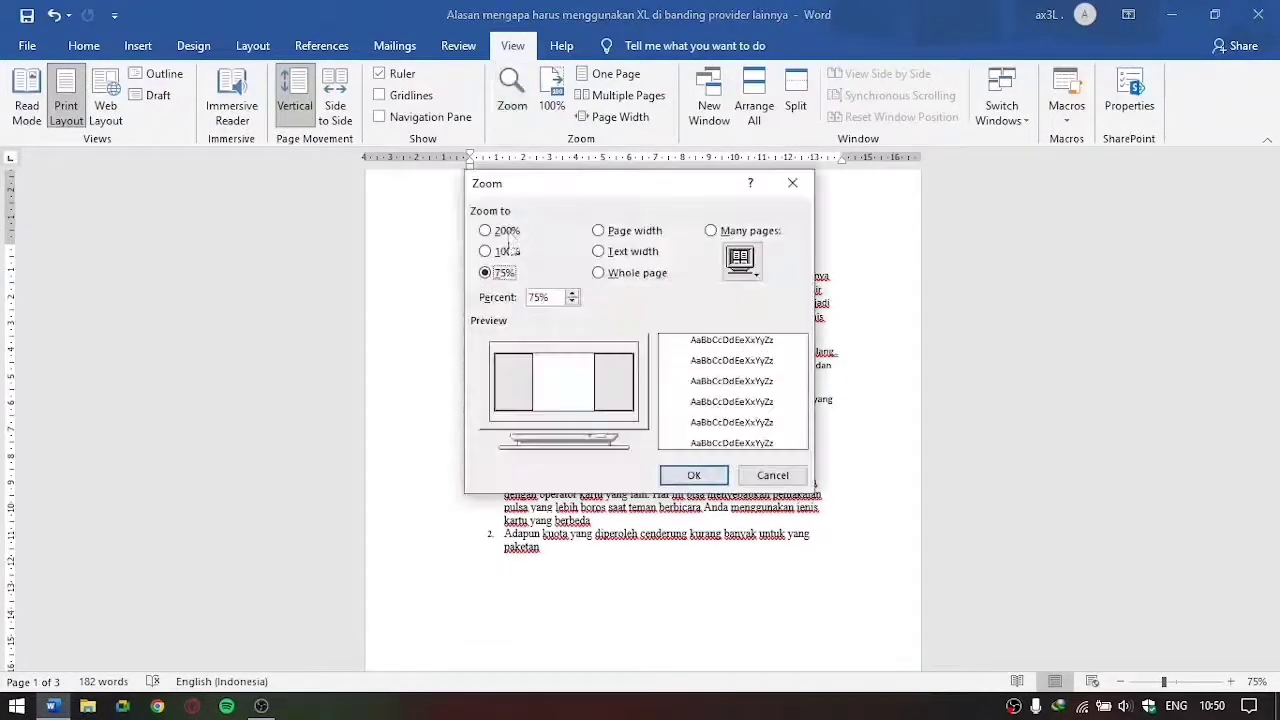
{"action": "left_click", "coordinate": [507, 251]}
{"action": "left_click", "coordinate": [693, 475]}
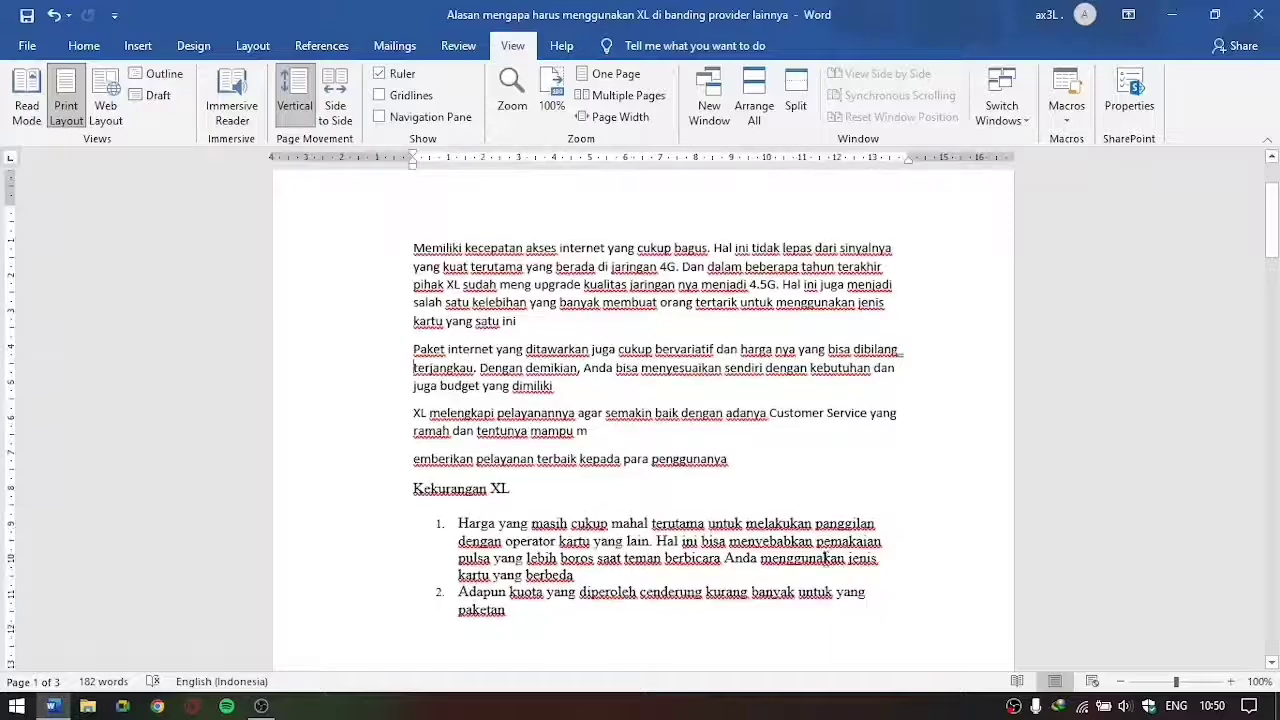
{"action": "scroll", "coordinate": [826, 558], "scroll_direction": "down", "scroll_amount": 2}
{"action": "scroll", "coordinate": [1014, 551], "scroll_direction": "up", "scroll_amount": 3}
{"action": "scroll", "coordinate": [1010, 548], "scroll_direction": "down", "scroll_amount": 3}
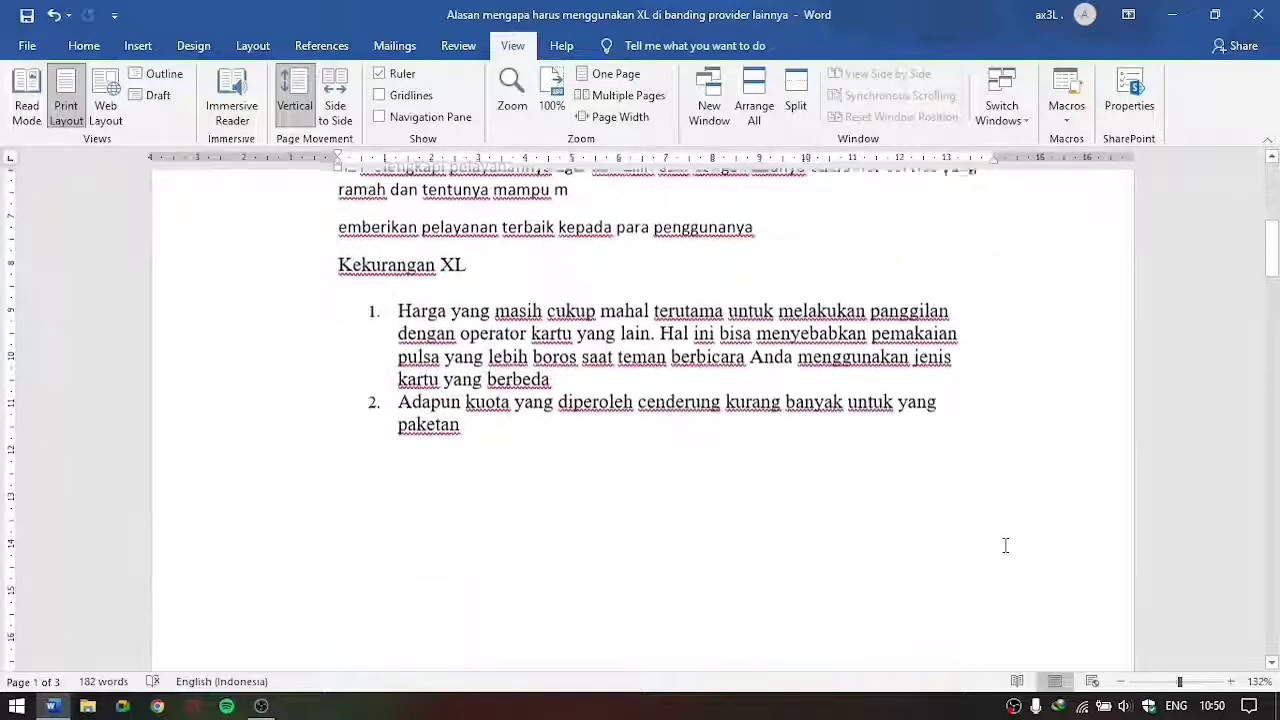
Step: Adjust the document zoom in increments, ending at 70% with the first page's text in view
{"action": "left_click", "coordinate": [1122, 682]}
{"action": "left_click", "coordinate": [1122, 682]}
{"action": "left_click", "coordinate": [1122, 682]}
{"action": "left_click", "coordinate": [1122, 682]}
{"action": "left_click", "coordinate": [1122, 682]}
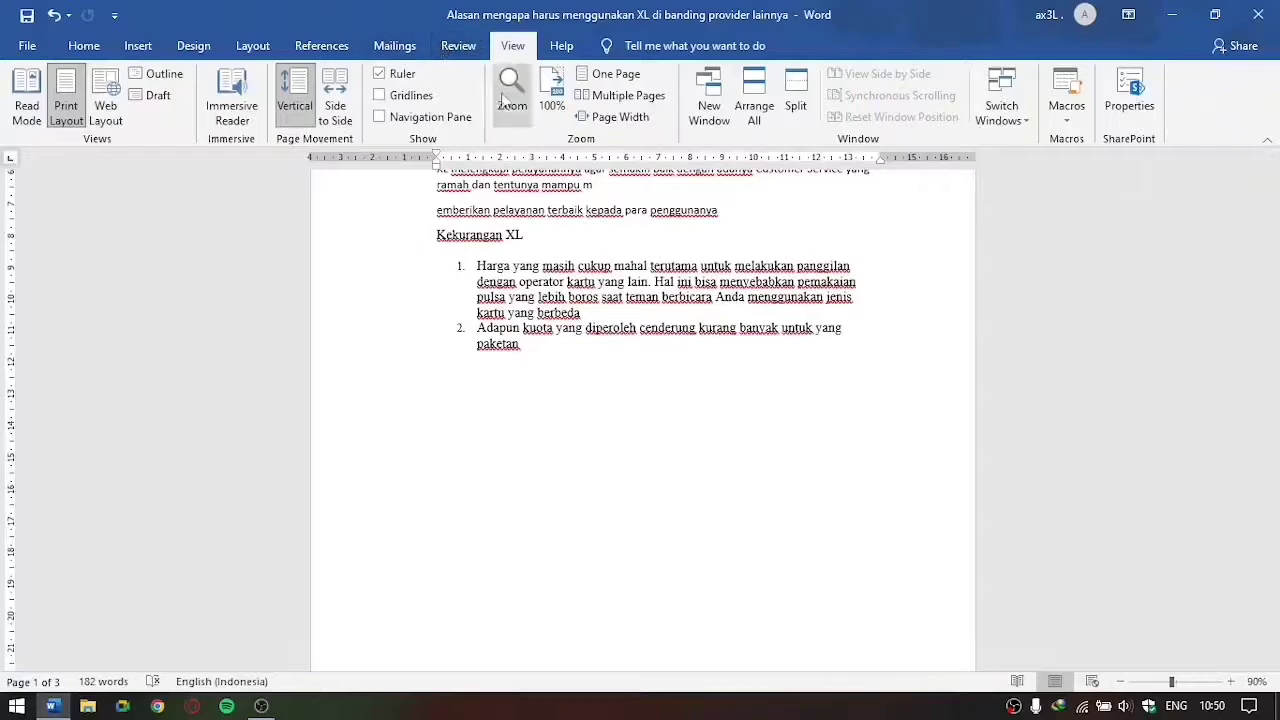
{"action": "left_click", "coordinate": [1231, 682]}
{"action": "scroll", "coordinate": [922, 400], "scroll_direction": "up", "scroll_amount": 7}
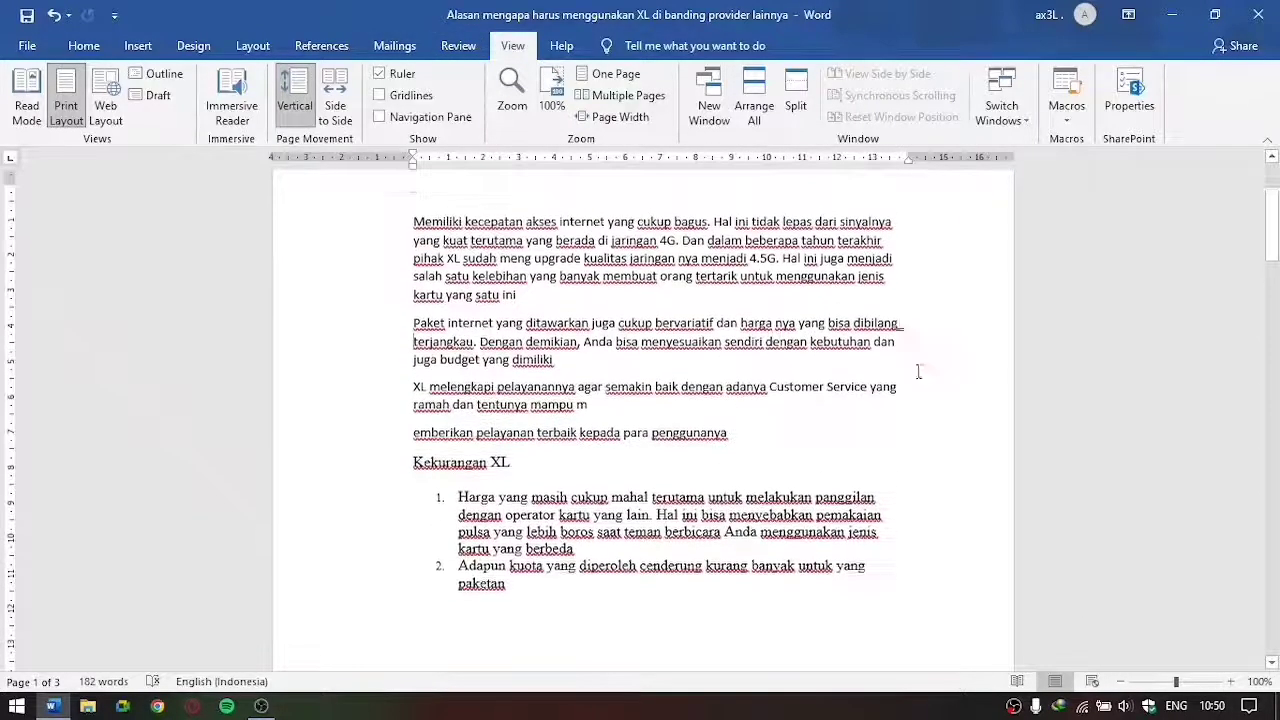
{"action": "scroll", "coordinate": [870, 385], "scroll_direction": "down", "scroll_amount": 4}
{"action": "scroll", "coordinate": [855, 397], "scroll_direction": "down", "scroll_amount": 3}
{"action": "left_click", "coordinate": [1121, 682]}
{"action": "left_click", "coordinate": [1121, 682]}
{"action": "left_click", "coordinate": [1121, 682]}
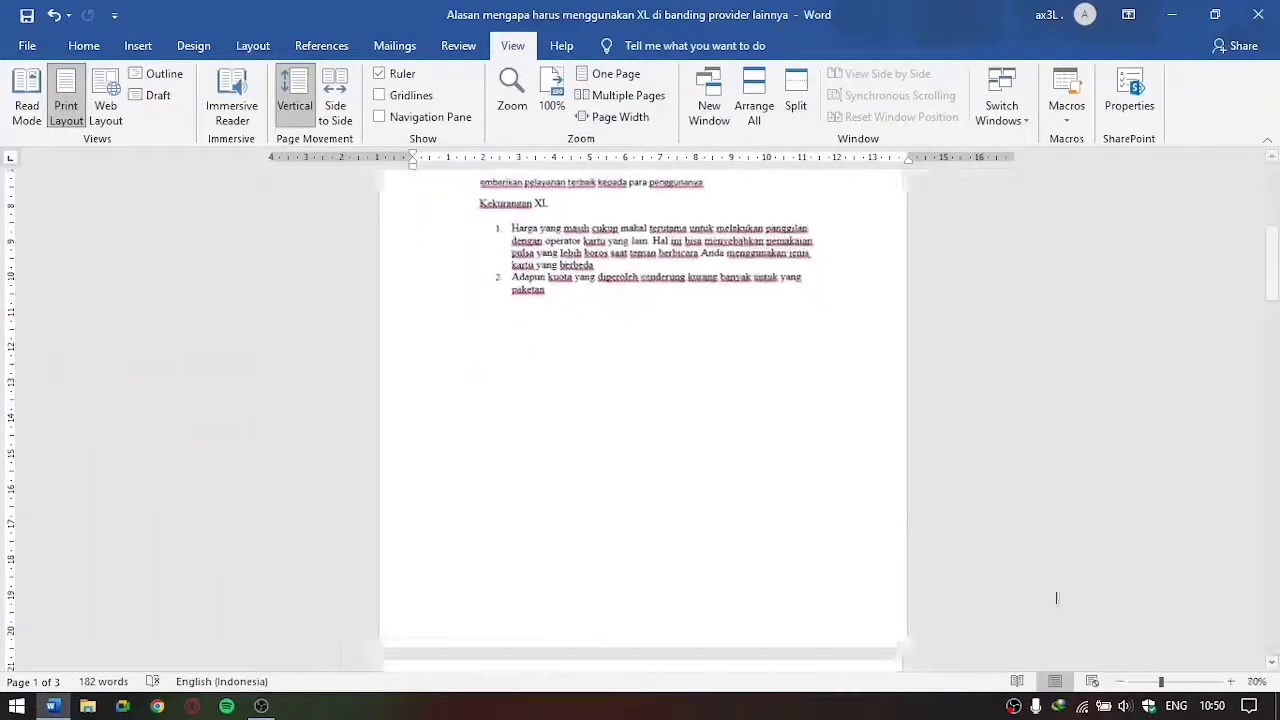
{"action": "scroll", "coordinate": [739, 352], "scroll_direction": "up", "scroll_amount": 1}
{"action": "scroll", "coordinate": [739, 352], "scroll_direction": "up", "scroll_amount": 3}
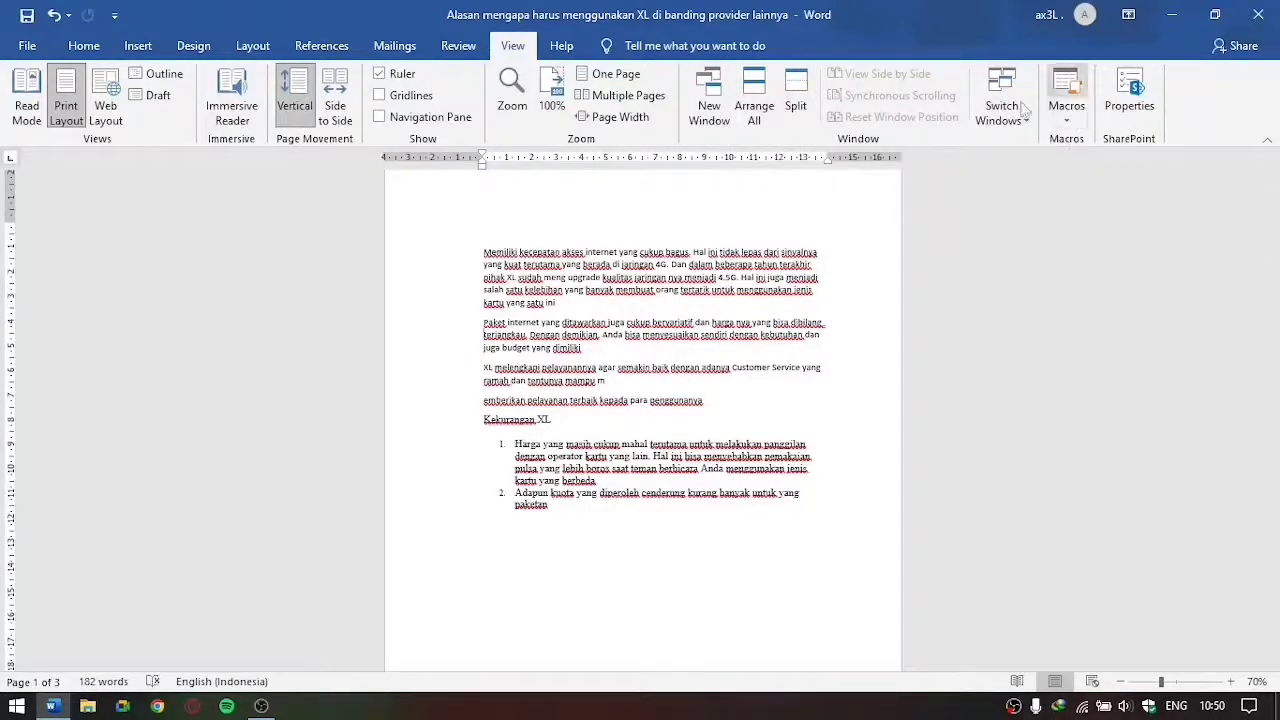
{"action": "scroll", "coordinate": [869, 282], "scroll_direction": "down", "scroll_amount": 3}
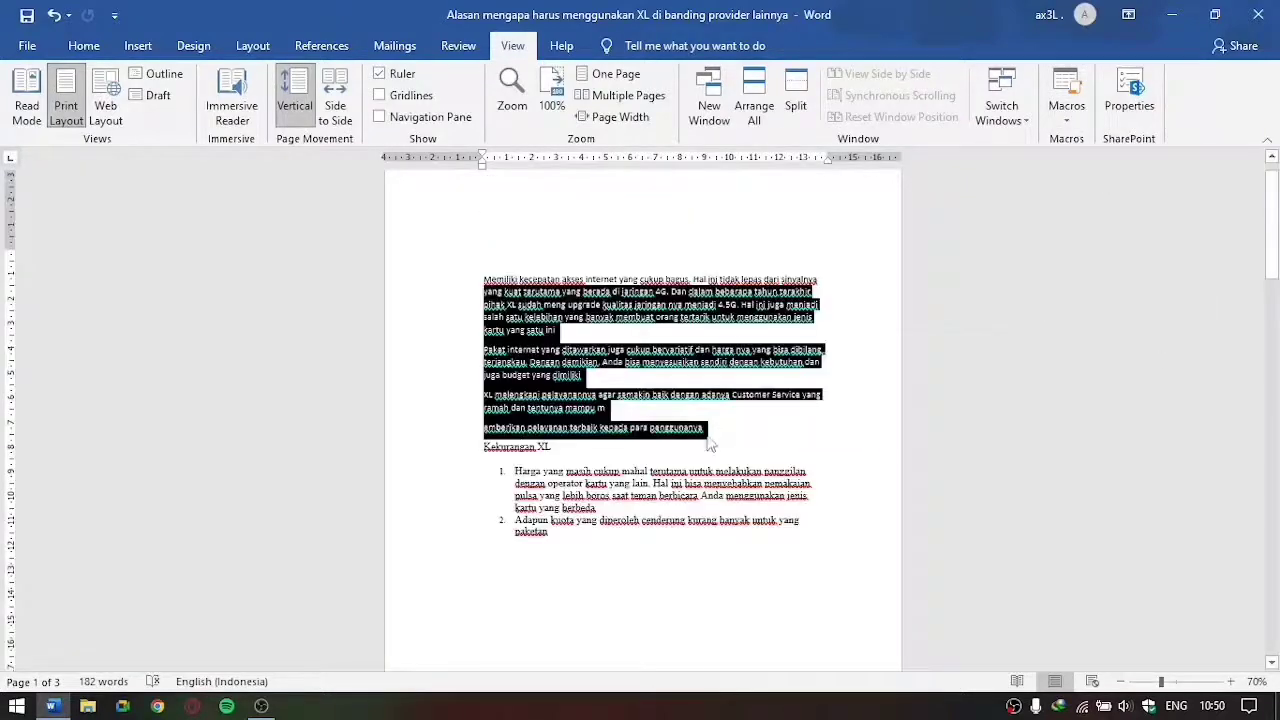
{"action": "left_click", "coordinate": [711, 443]}
{"action": "left_click_drag", "start_coordinate": [465, 268], "coordinate": [811, 543]}
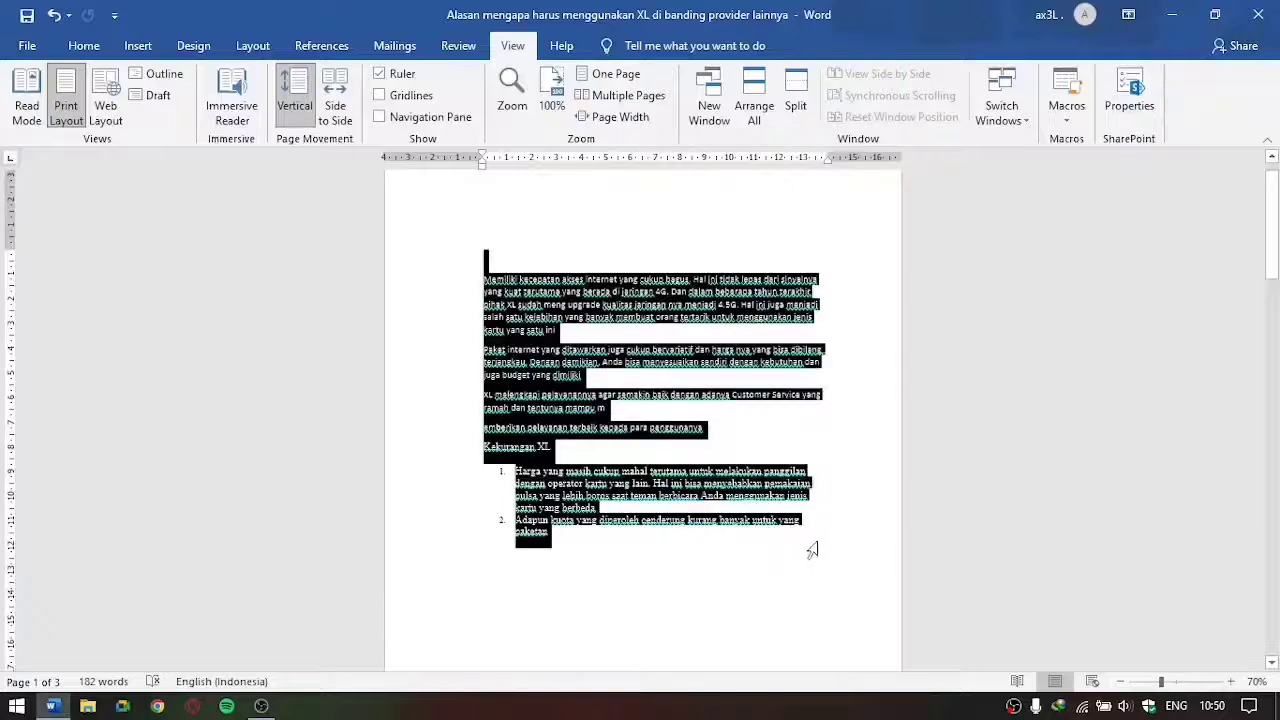
{"action": "left_click", "coordinate": [1053, 390]}
Step: Examine the Help commands, including Contact Support, Feedback and Show Training
{"action": "left_click", "coordinate": [561, 45]}
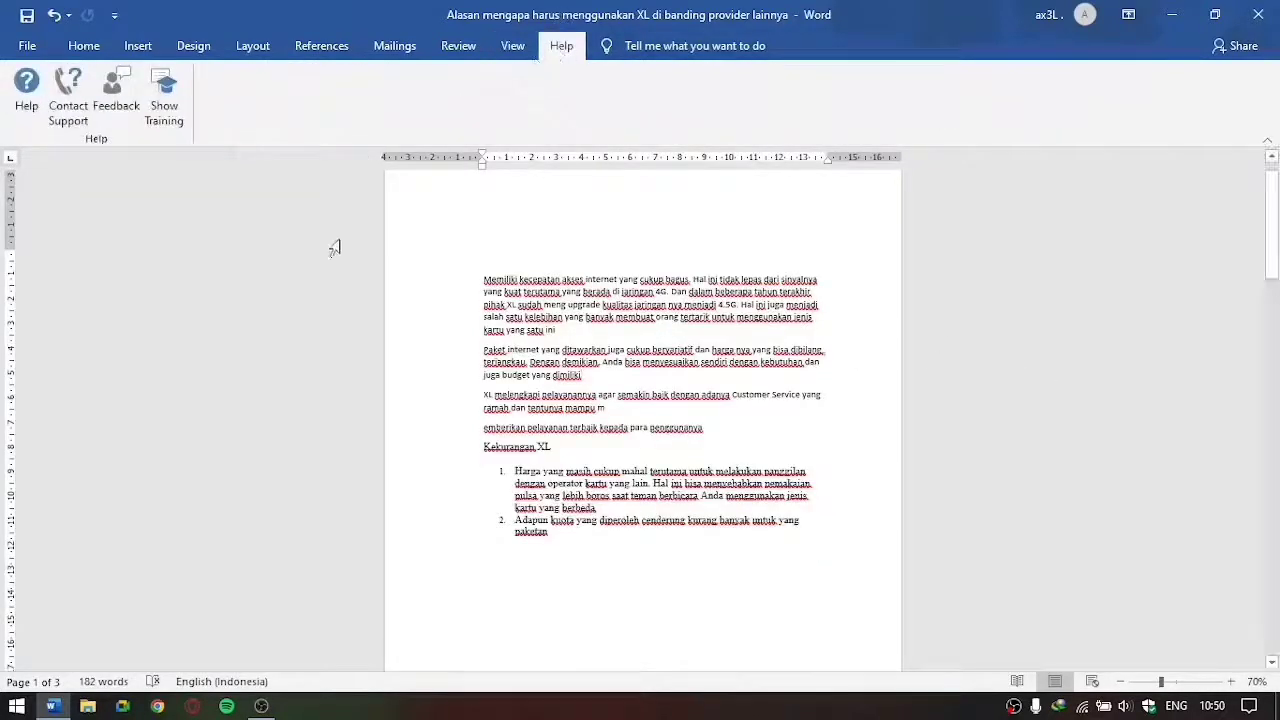
{"action": "scroll", "coordinate": [106, 206], "scroll_direction": "up", "scroll_amount": 2}
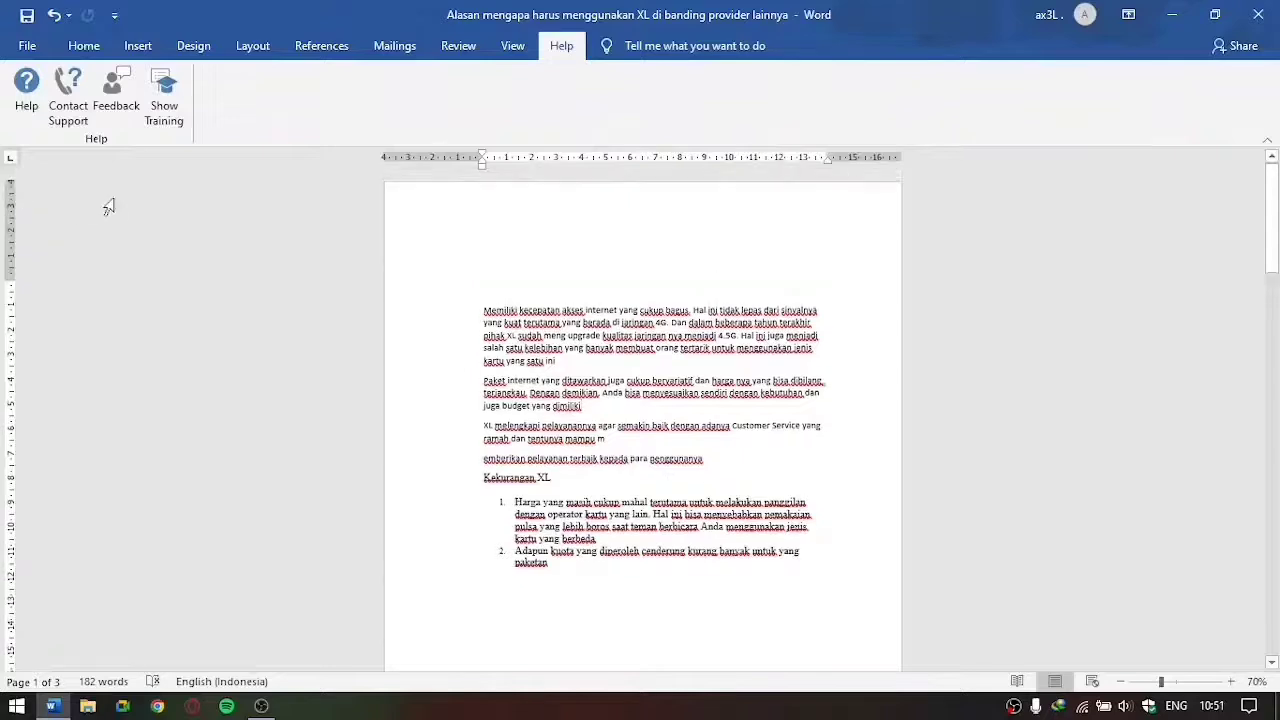
{"action": "scroll", "coordinate": [434, 251], "scroll_direction": "down", "scroll_amount": 5}
{"action": "scroll", "coordinate": [567, 288], "scroll_direction": "up", "scroll_amount": 3}
{"action": "scroll", "coordinate": [567, 289], "scroll_direction": "up", "scroll_amount": 1}
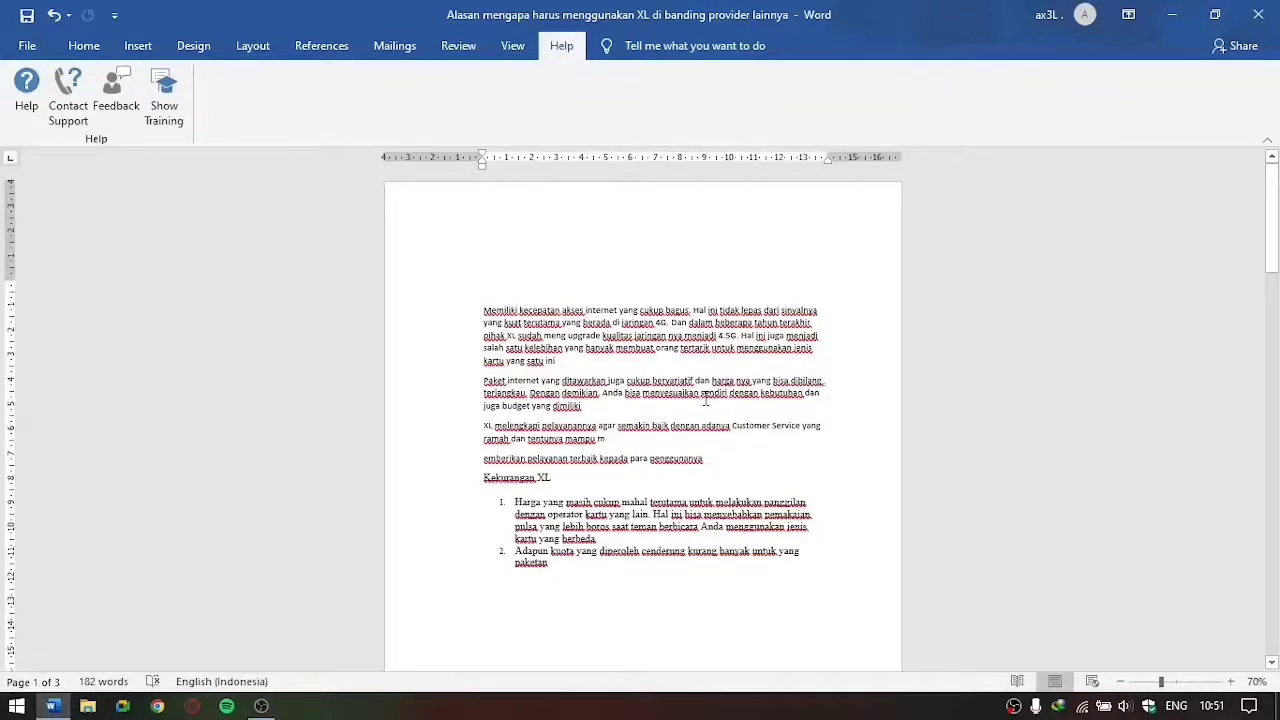
Step: Create a new blank document
{"action": "left_click", "coordinate": [27, 45]}
{"action": "left_click", "coordinate": [251, 250]}
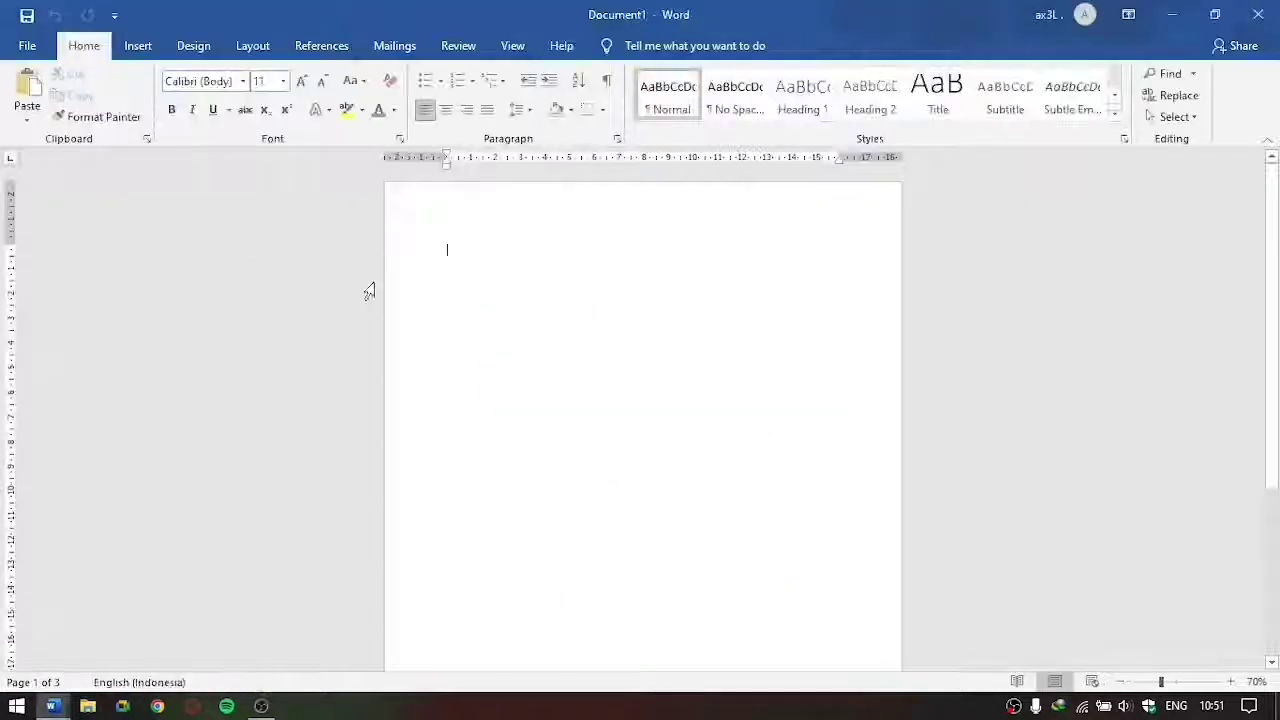